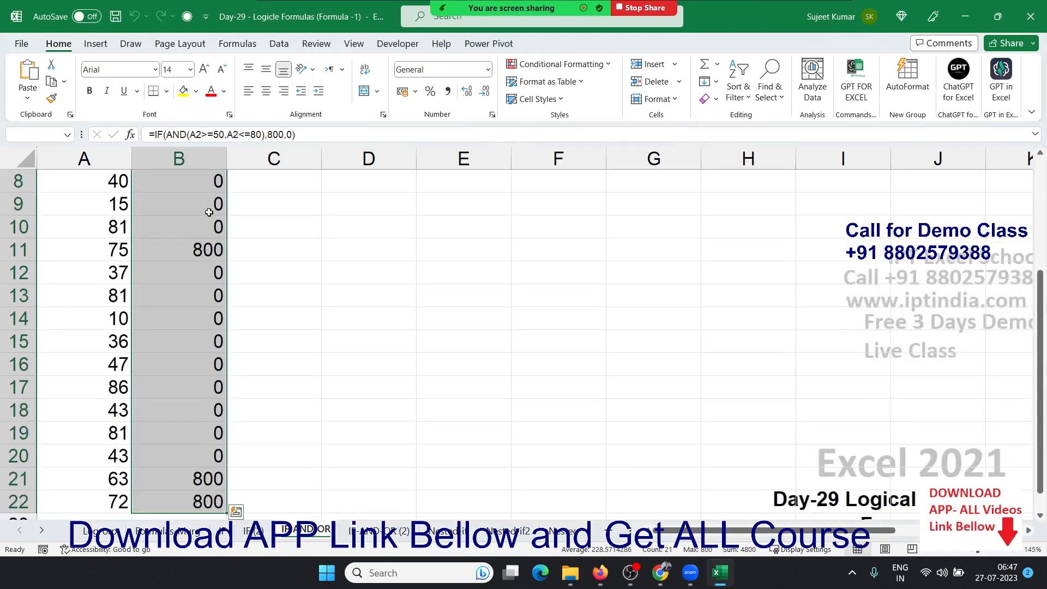
- Clear the existing incentive formulas from the INC column, B2:B22
key("Delete")
scroll(209, 213, "up", 3)
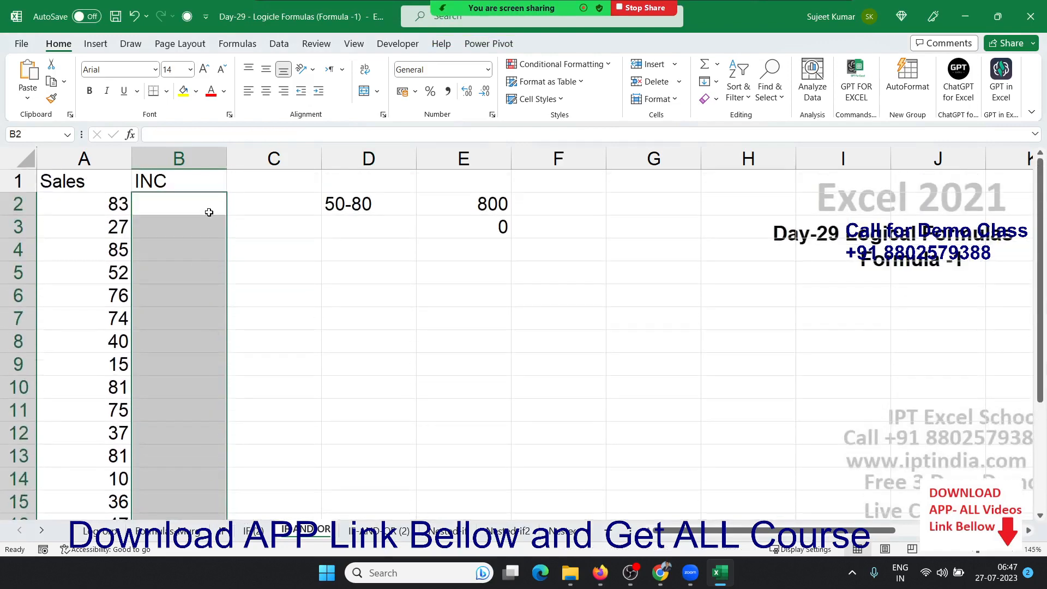
key("Up")
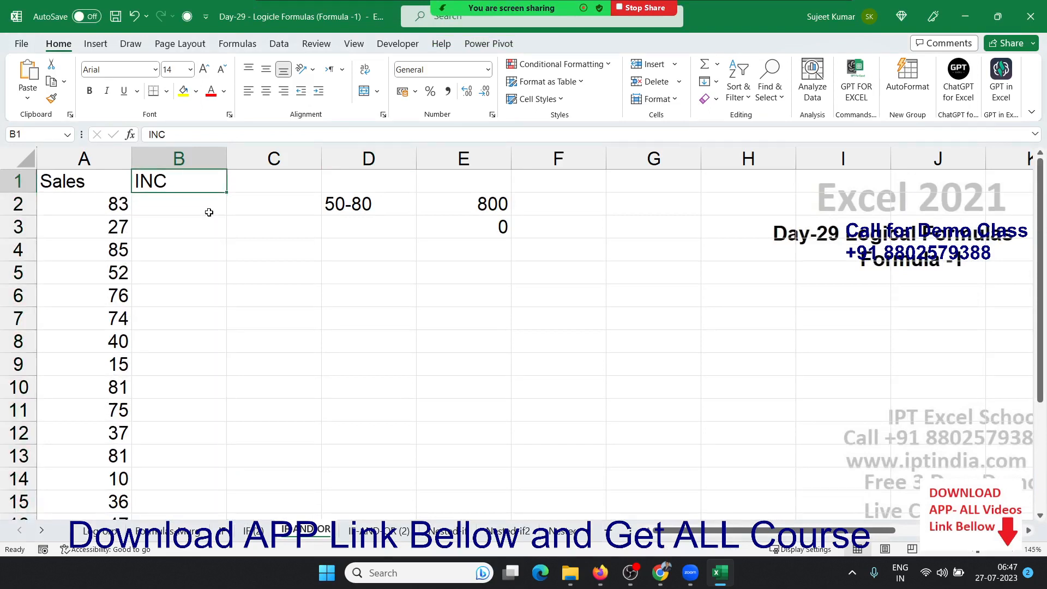
key("Down")
left_click(209, 212)
- Delete the 0 in cell E3, below the incentive amount for the 50-80 range
key("Right")
key("Right")
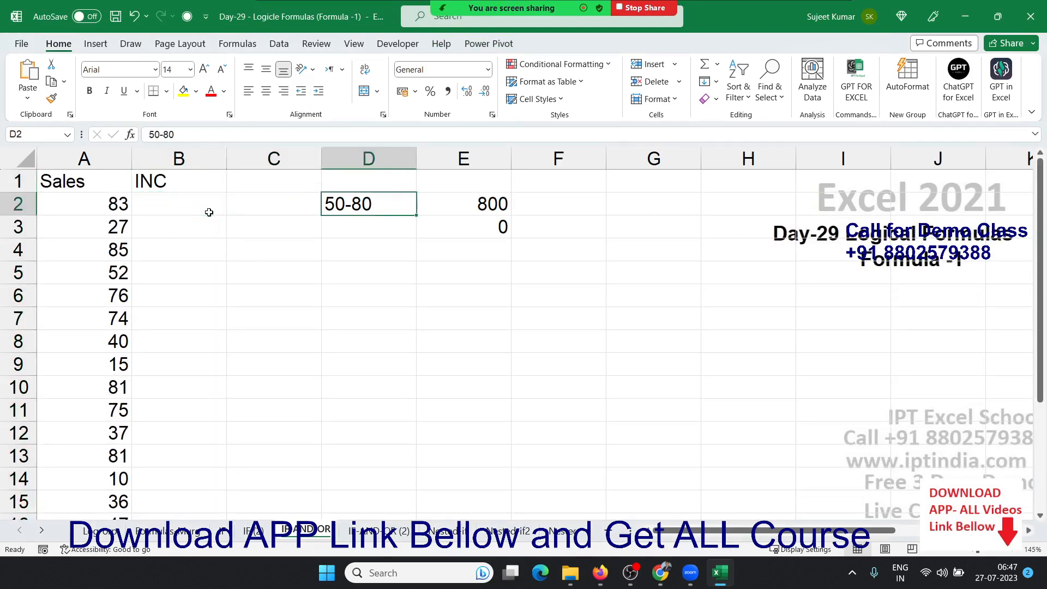
key("Right")
key("Down")
key("Delete")
key("Left")
key("Left")
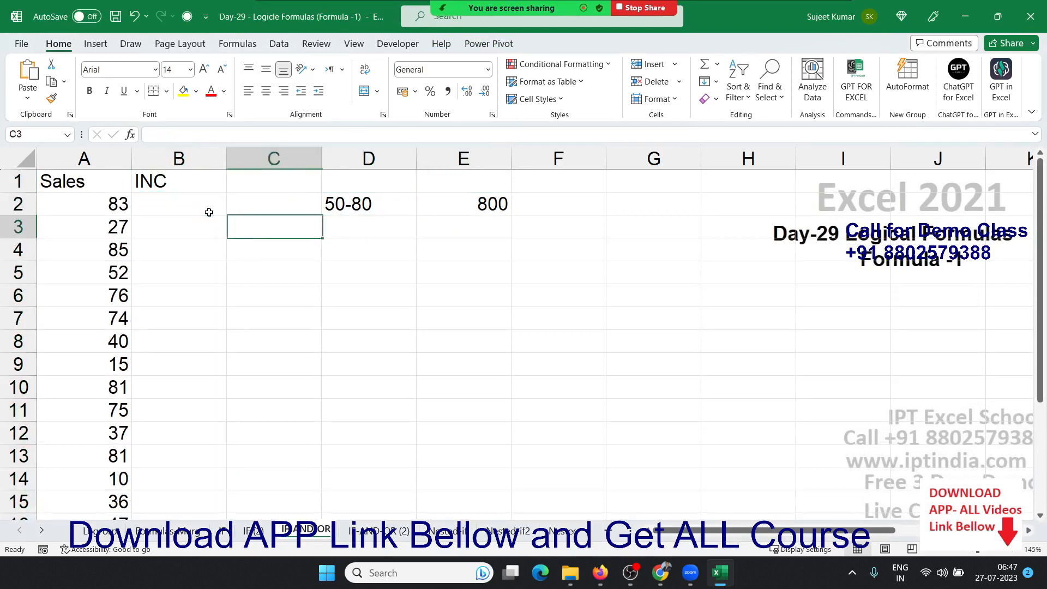
- Examine the Sales and INC columns together with the incentive rule in D2:E2
key("Left")
key("Left")
key("ctrl+Down")
key("ctrl+Up")
key("Right")
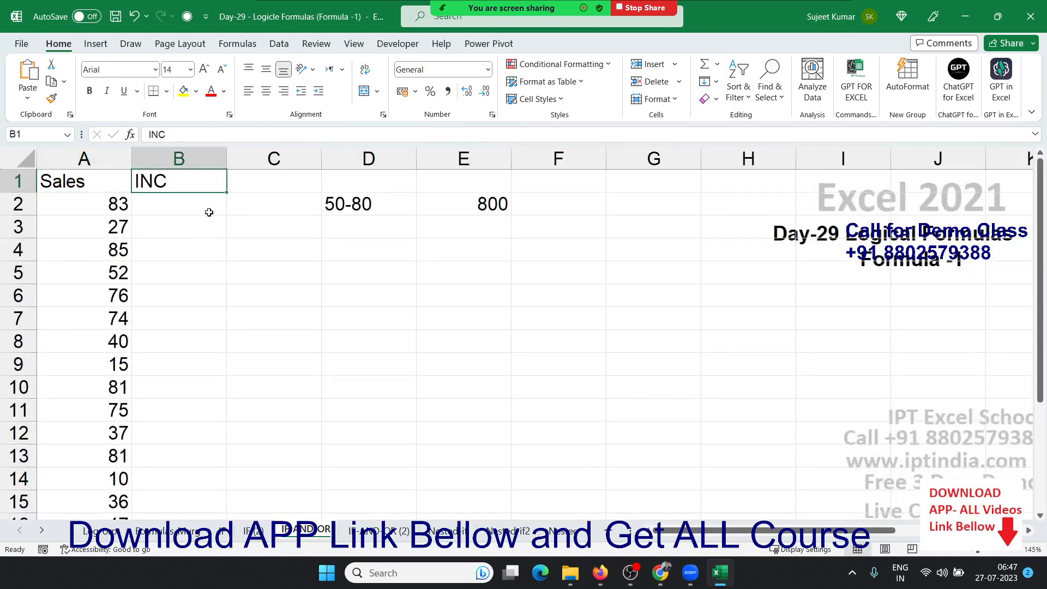
key("Right")
key("Right")
key("Left")
key("Left")
key("Down")
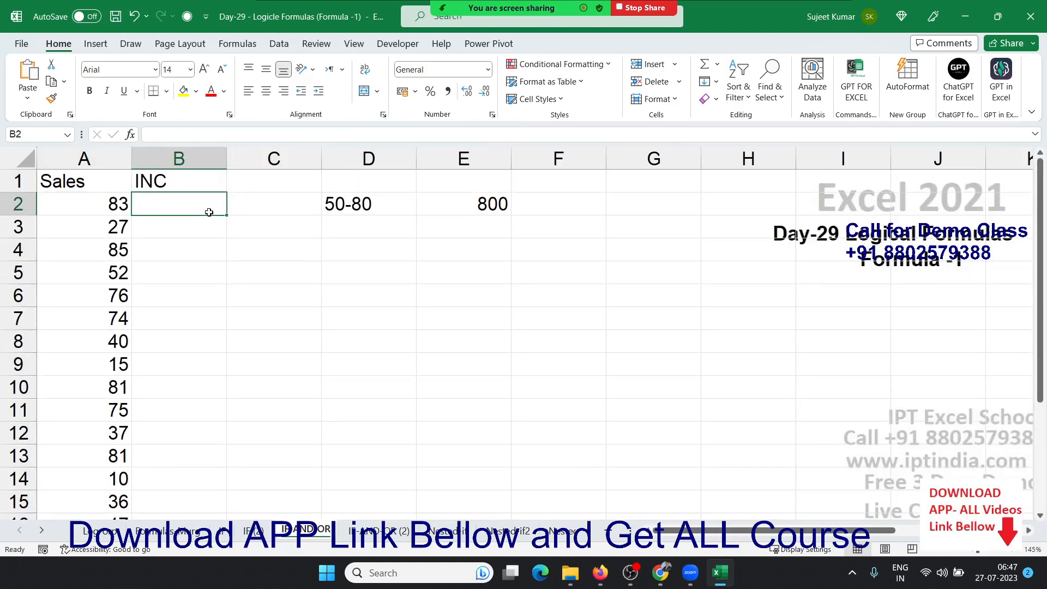
key("Left")
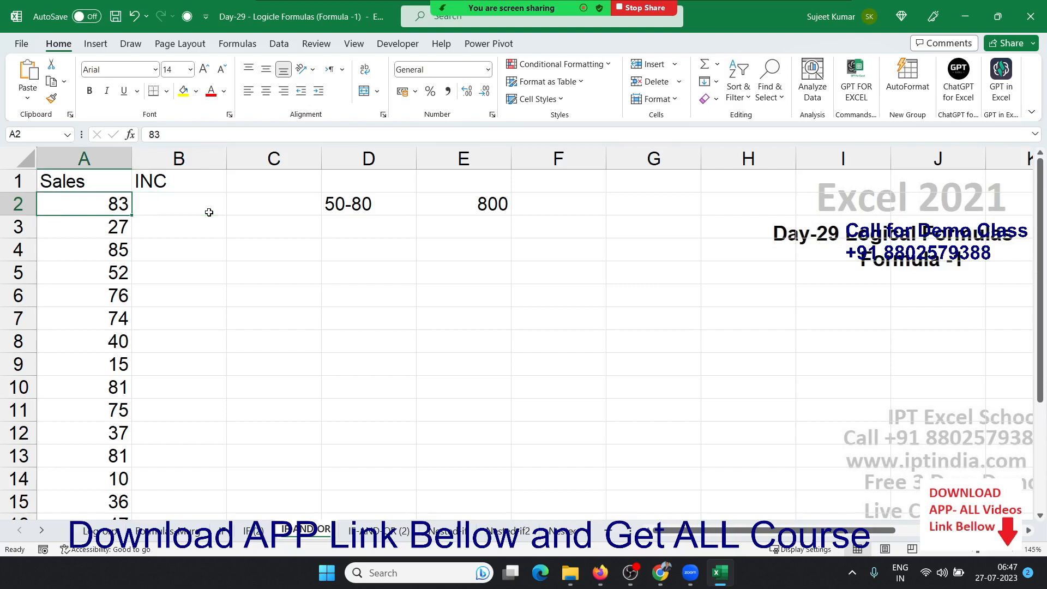
key("Right")
key("Right")
key("Right")
key("Right")
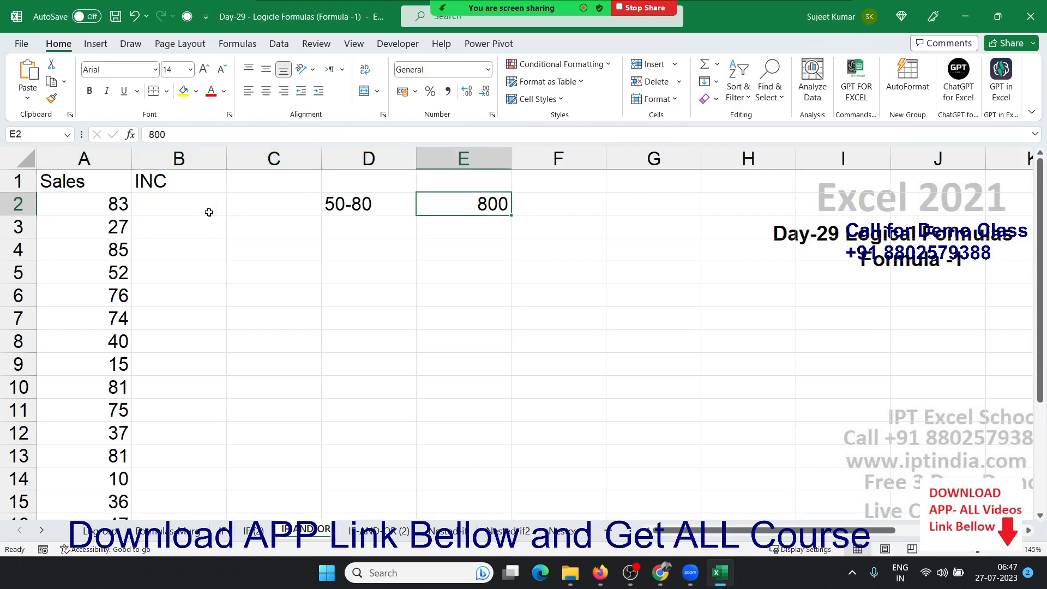
key("Left")
key("Left")
key("Left")
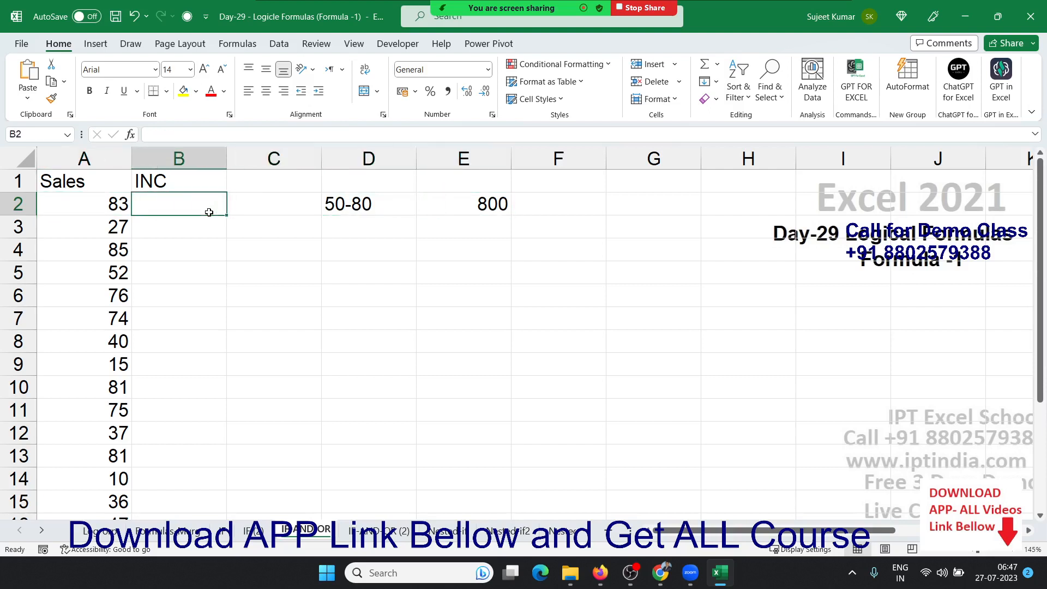
- Enter =AND(A2>=80,A2<=80) in B2 and fill it down the INC column
type("=IF(")
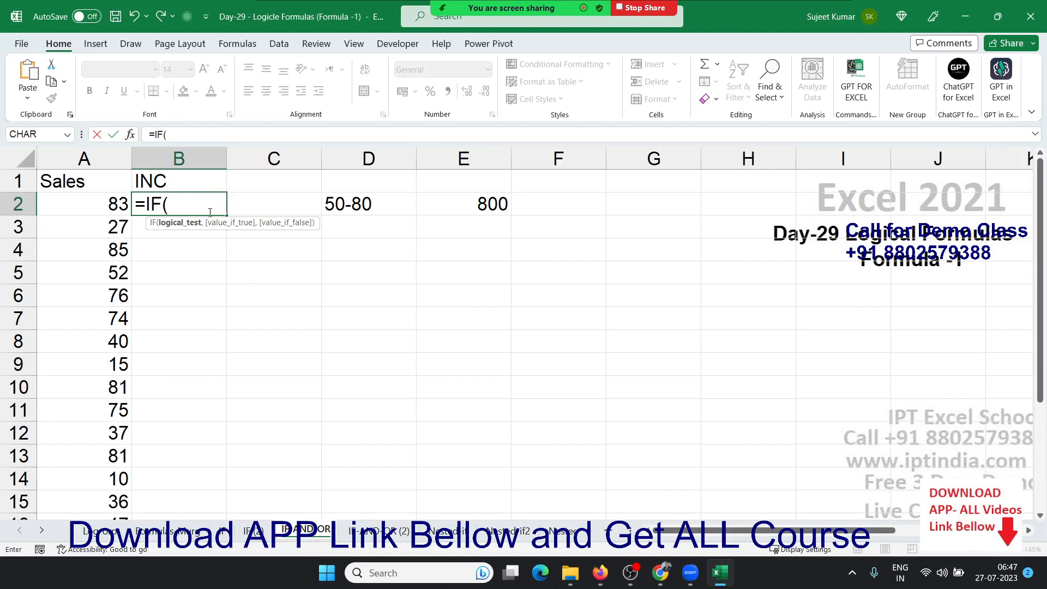
key("Escape")
type("=")
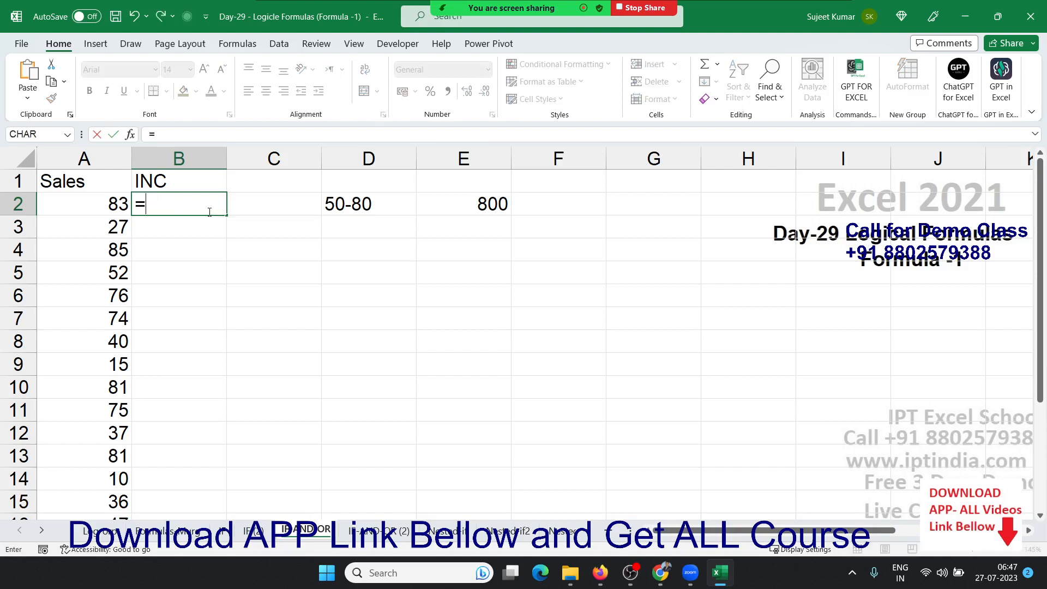
type("and")
key("Tab")
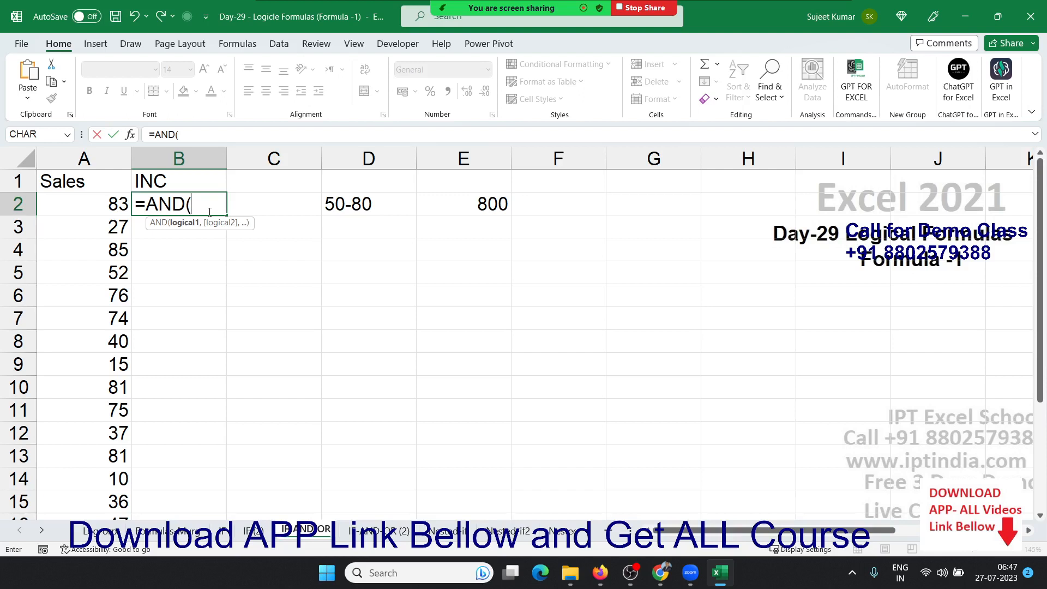
key("Left")
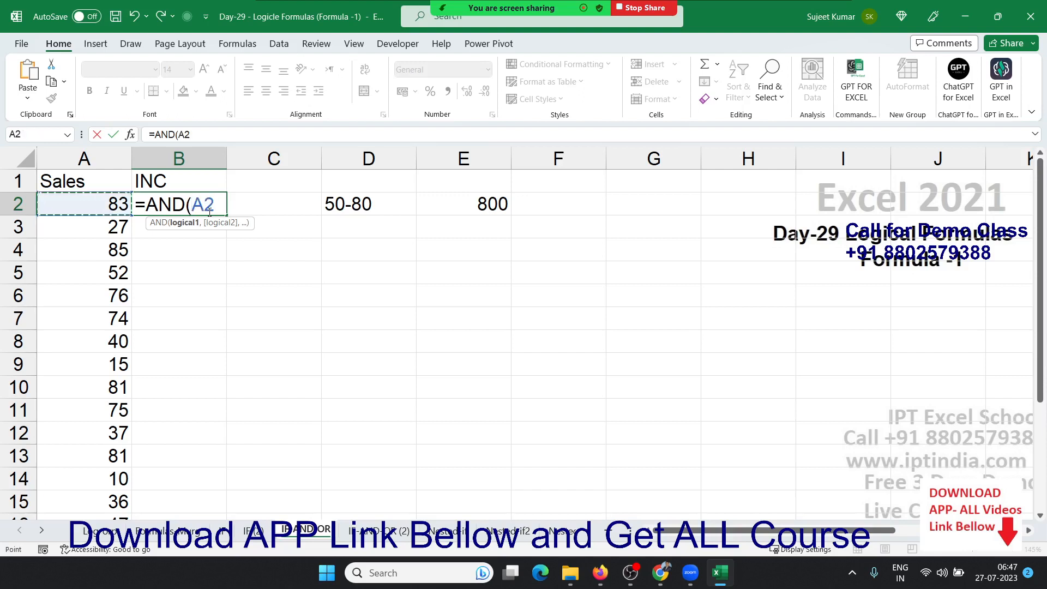
type(">=")
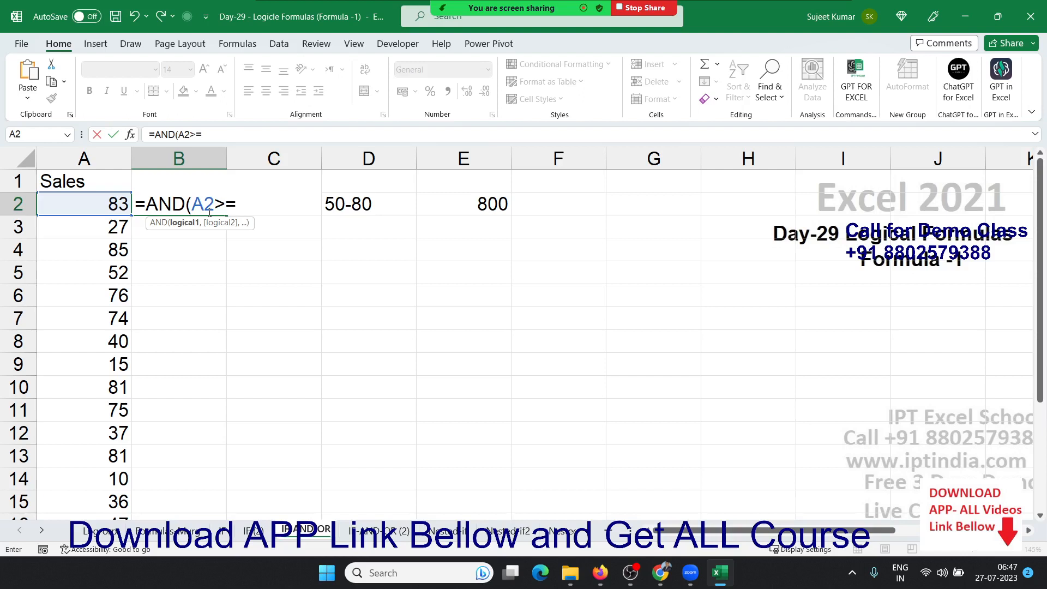
type("80,")
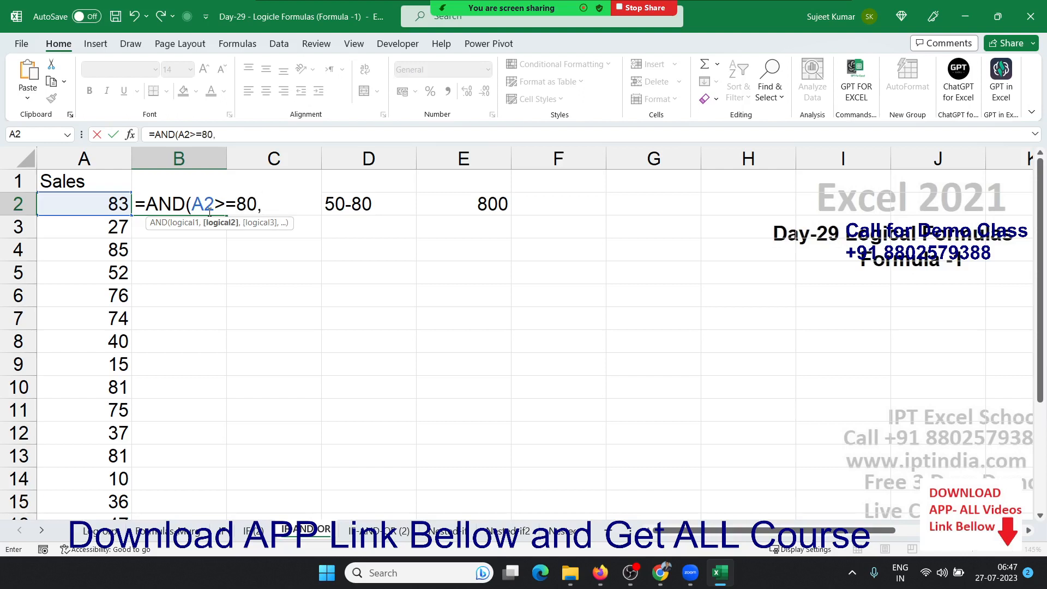
key("Left")
type("<=")
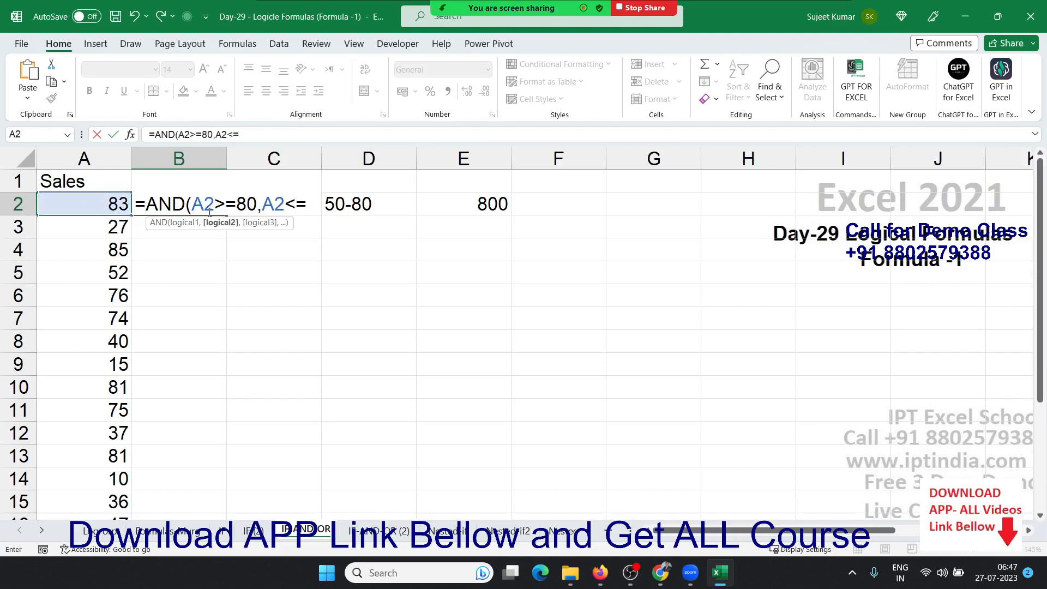
type("80)")
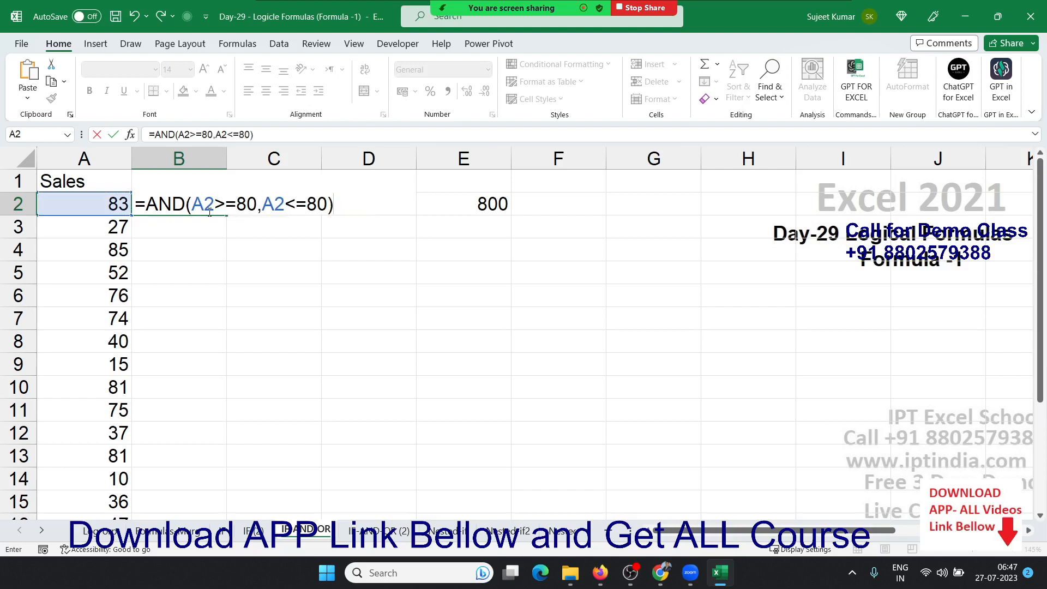
key("Return")
left_click(208, 212)
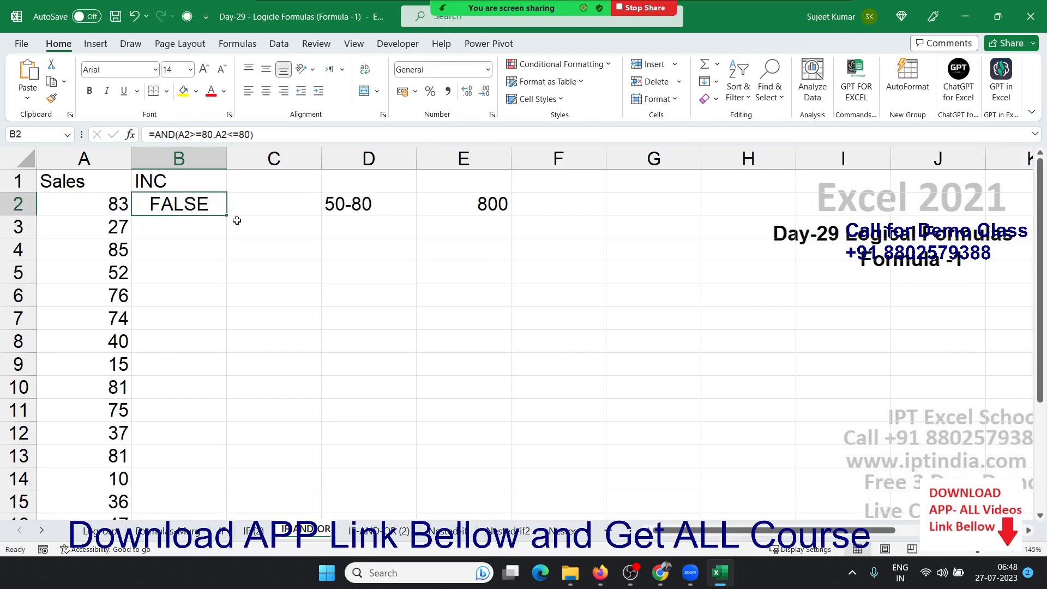
double_click(228, 214)
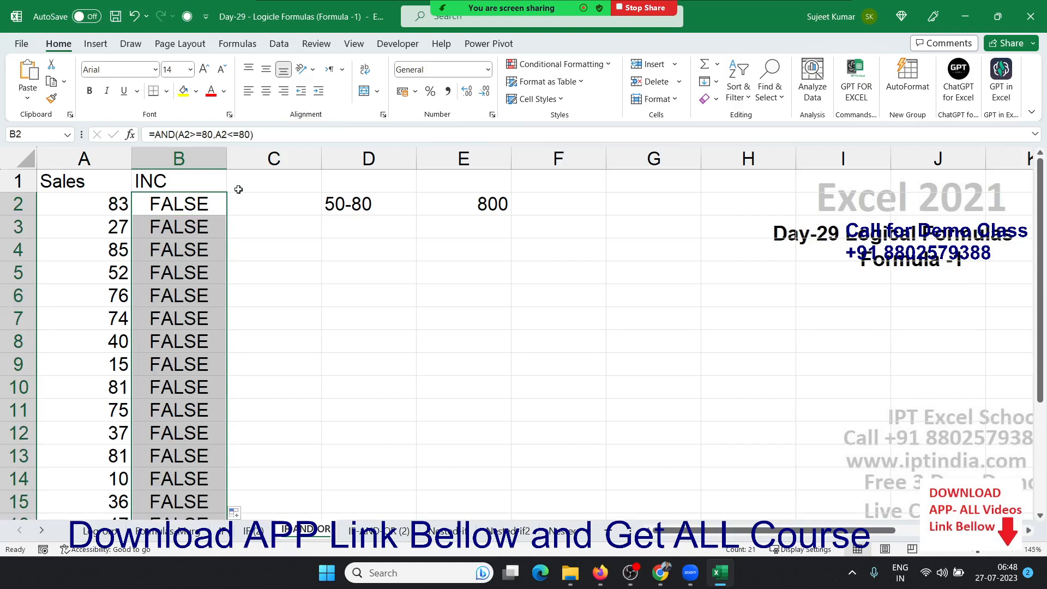
- Change the lower limit in B2's AND formula to 50 and refill the INC column with the corrected formula
double_click(206, 134)
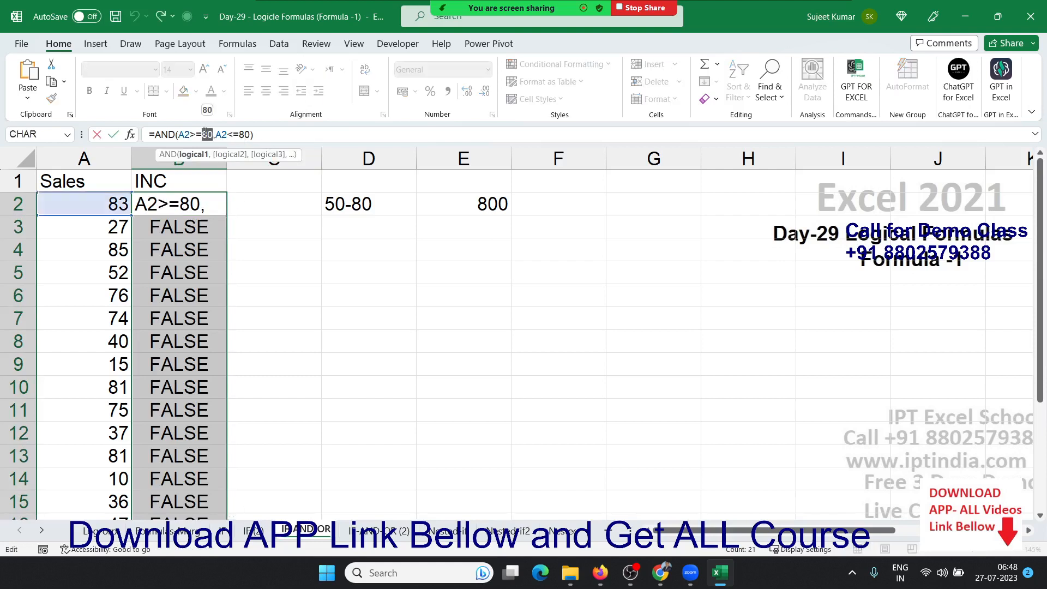
type("50")
key("ctrl+Return")
key("ctrl+shift+Down")
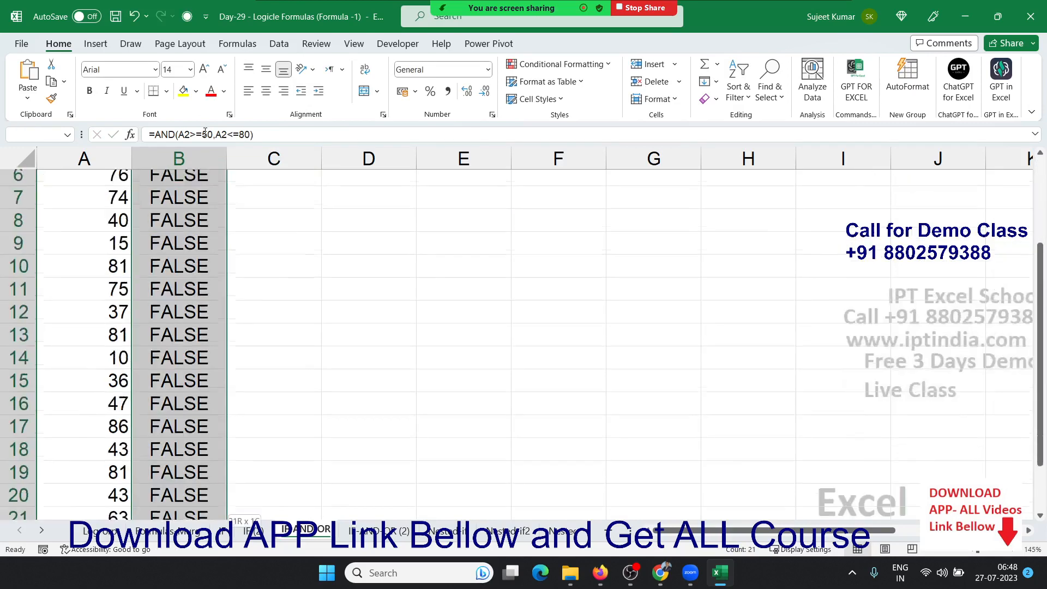
key("ctrl+d")
key("Up")
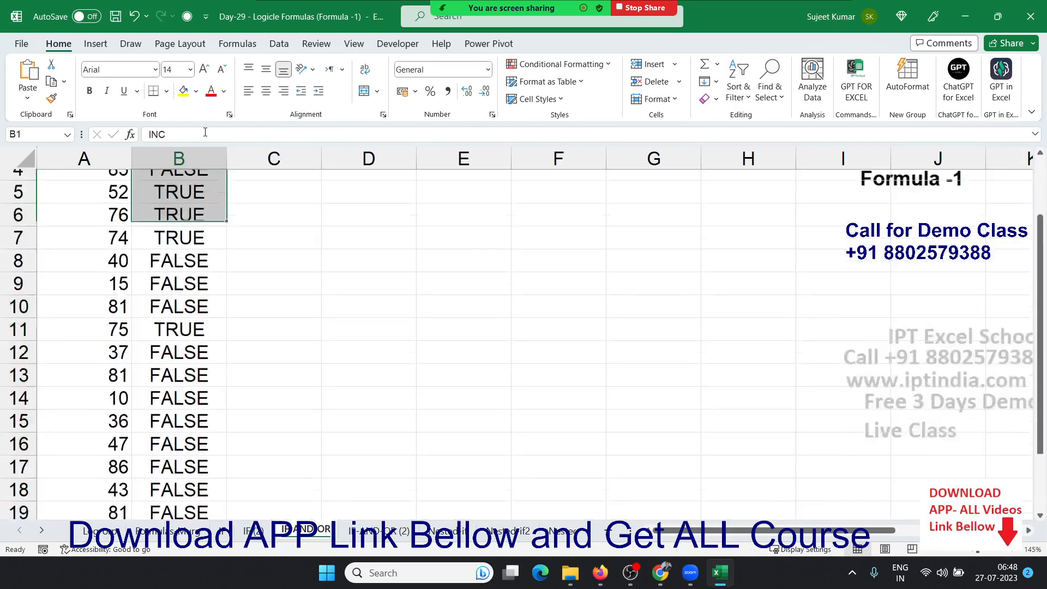
key("Down")
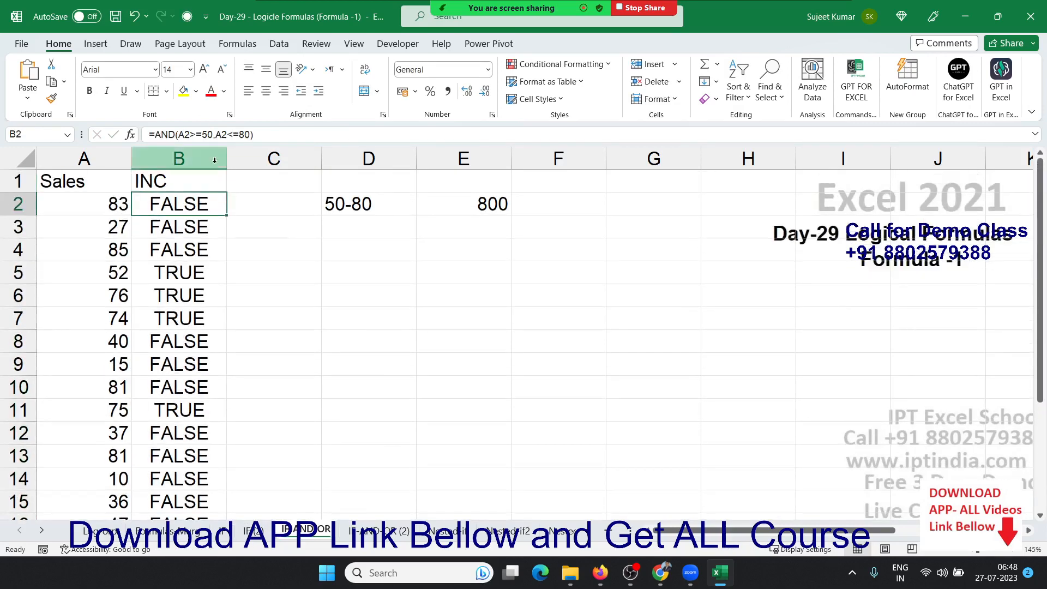
- Wrap B2's AND test in an IF so the formula becomes =IF(AND(A2>=50,A2<=80),800,0)
double_click(163, 205)
left_click(151, 204)
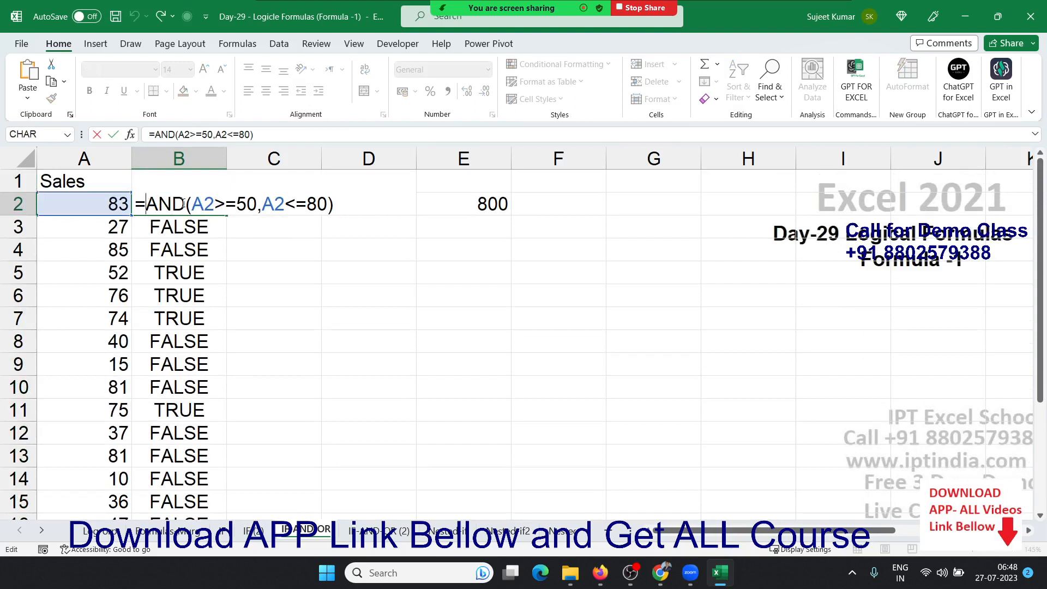
type("IF(")
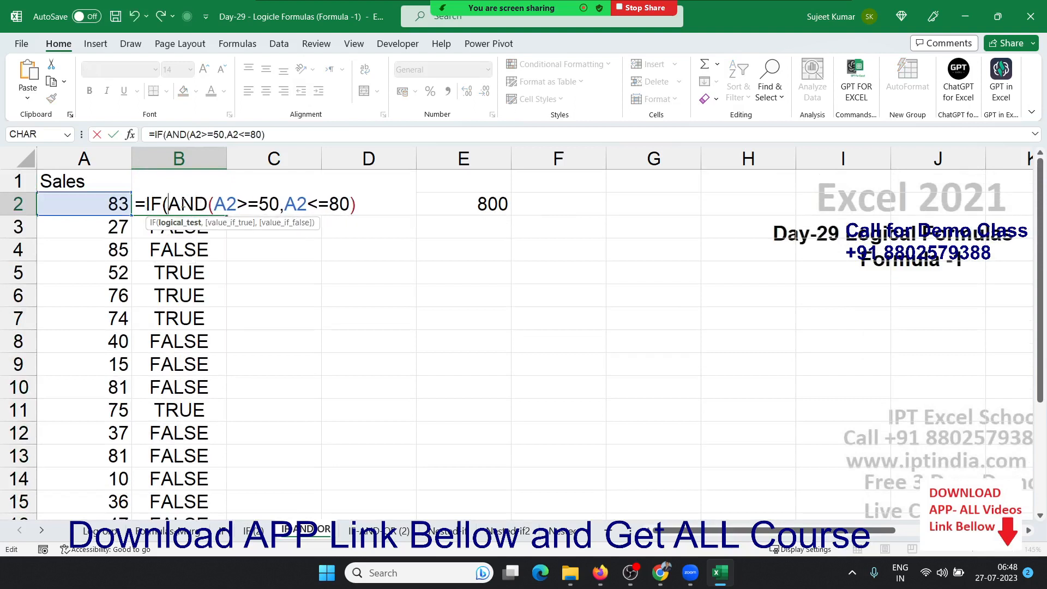
left_click(367, 209)
type(",800")
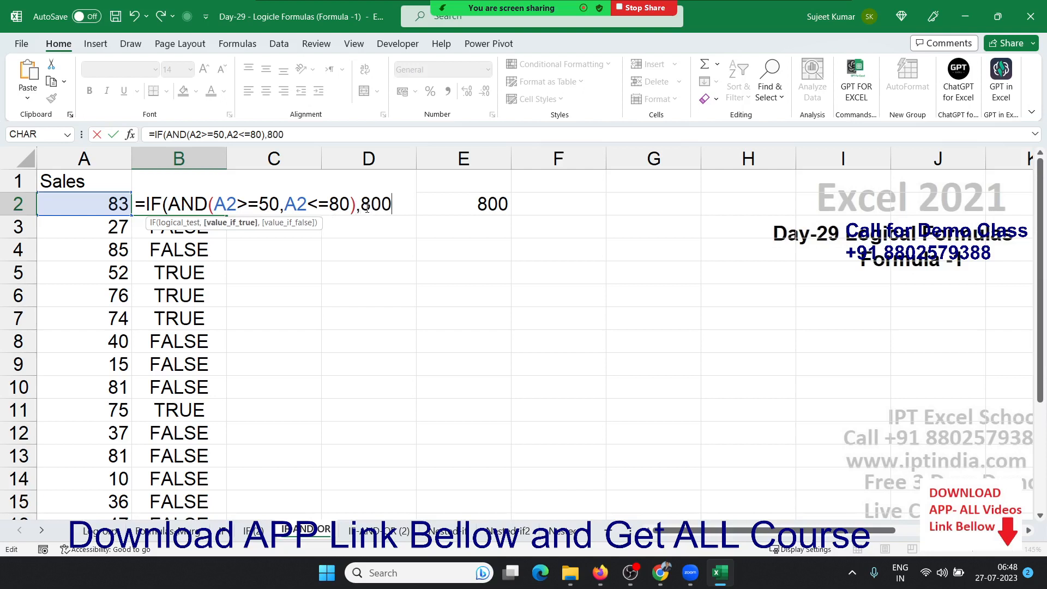
type(",0")
key("Return")
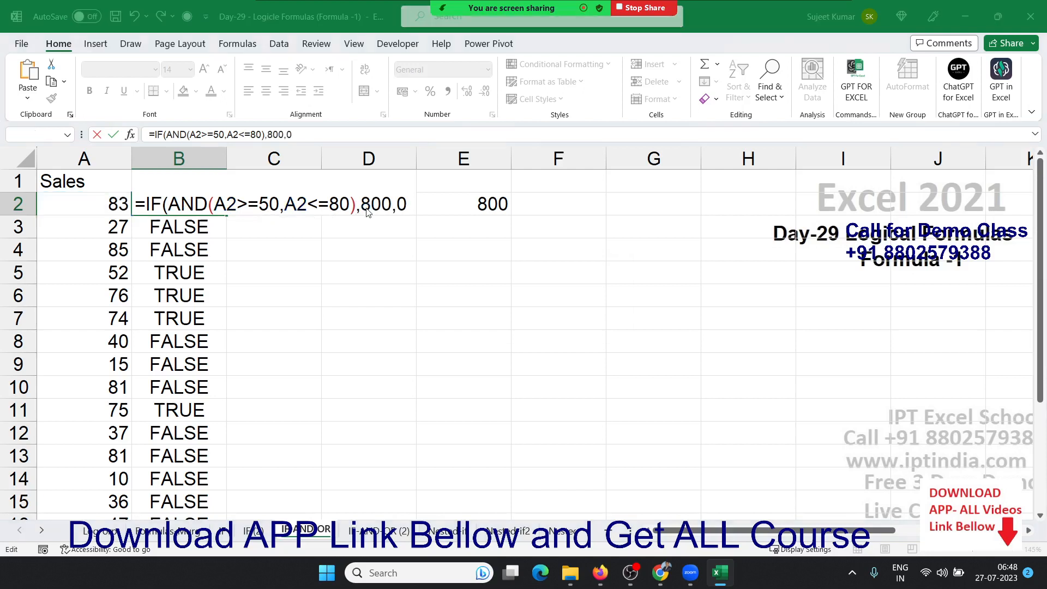
key("Return")
- Fill the IF formula from B2 down to B22 and check the results through the last row
key("Up")
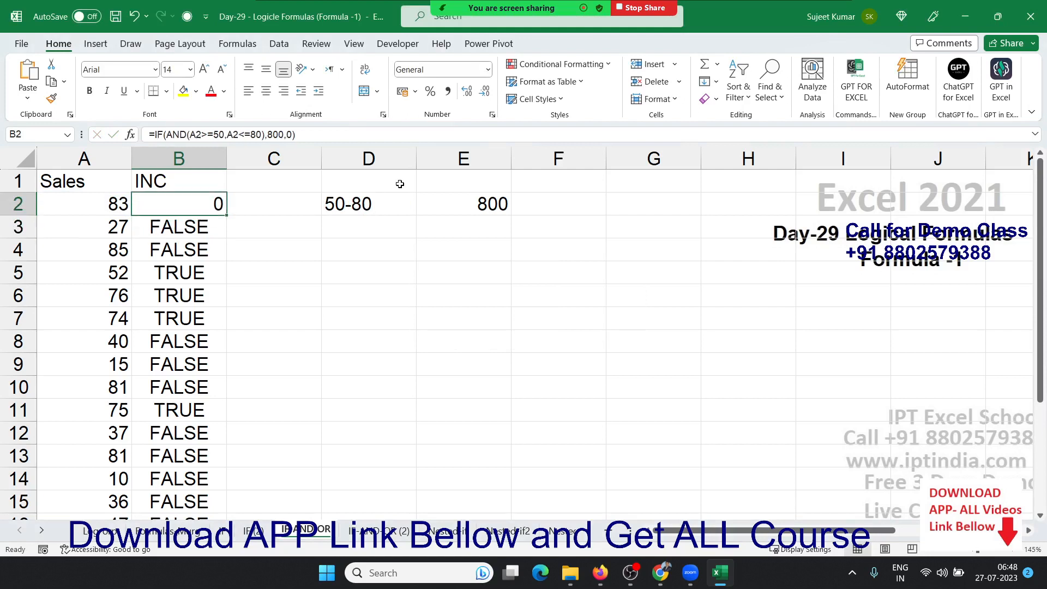
double_click(225, 214)
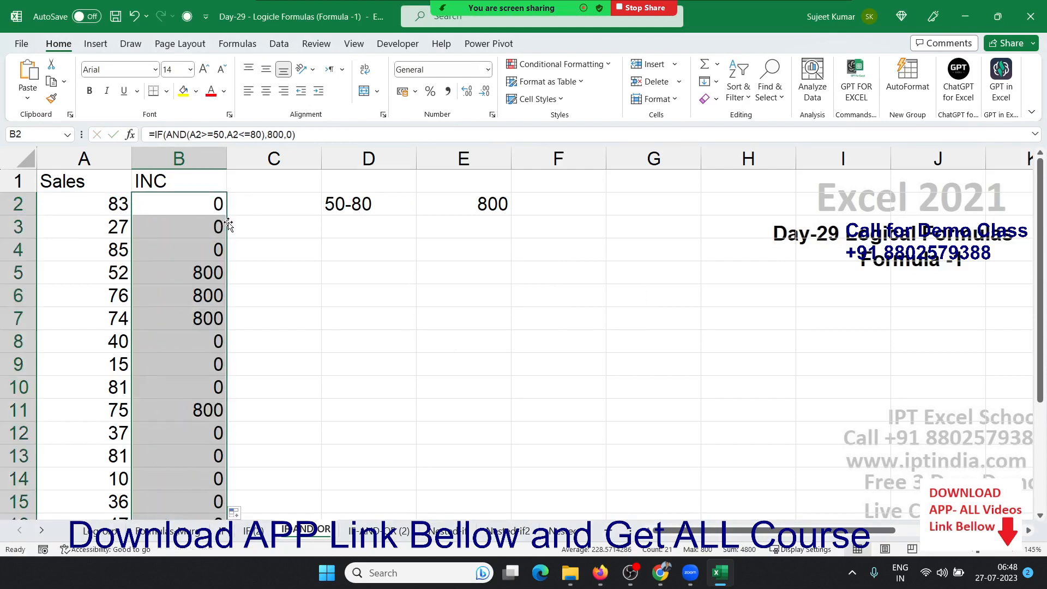
left_click(214, 240)
key("ctrl+Down")
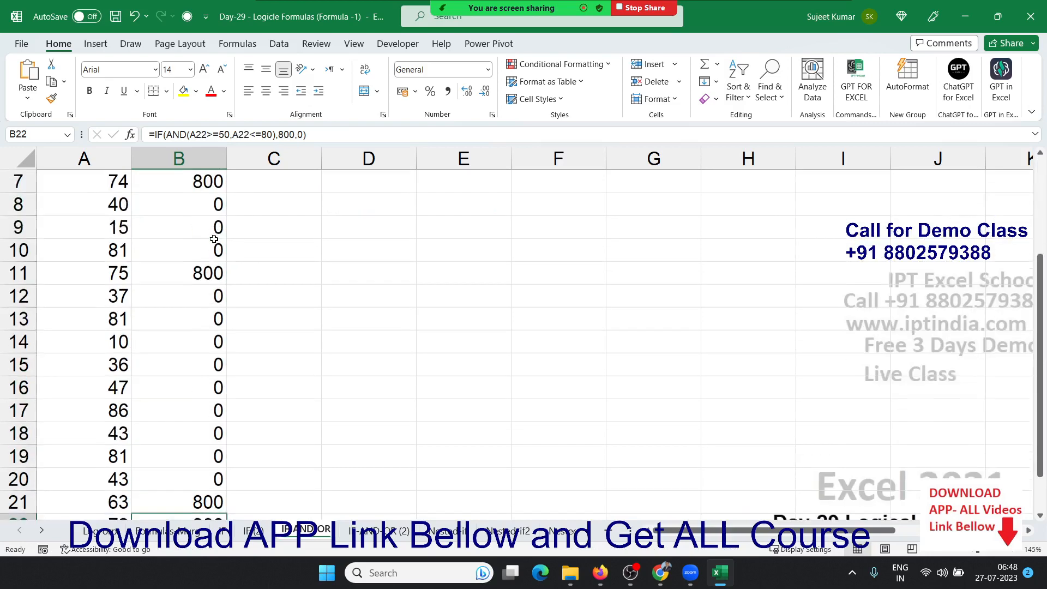
key("ctrl+Up")
key("Down")
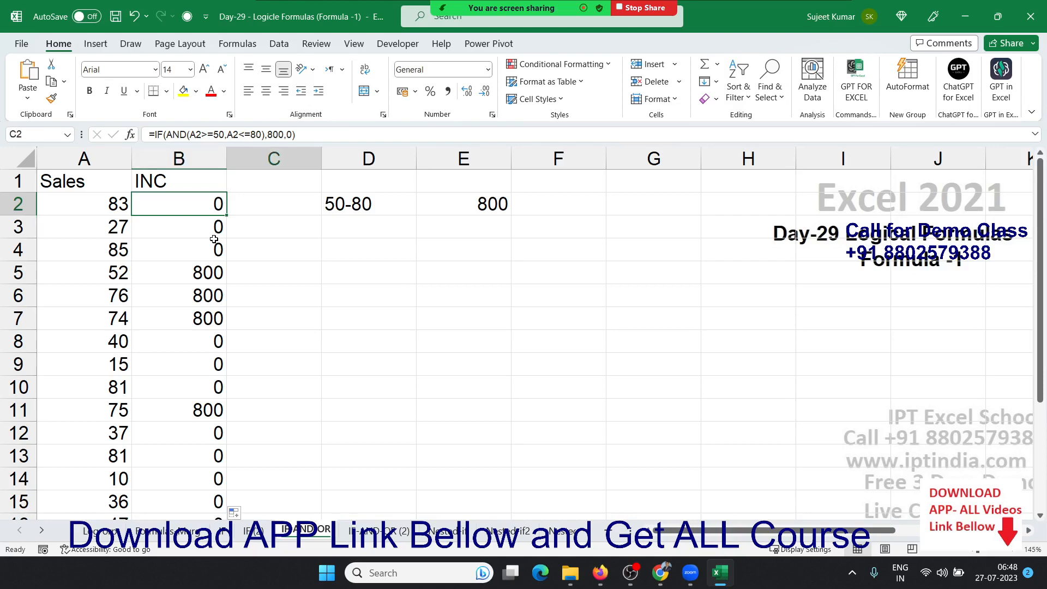
- Clear the existing OFF/OPEN formulas from the Office column, N2:N21, in the Day table
key("Right")
key("Right")
key("Right")
key("Right")
key("Right")
key("Right")
key("Right")
key("Right")
key("Right")
key("Right")
key("Right")
key("Right")
key("Right")
key("Right")
key("Right")
key("Right")
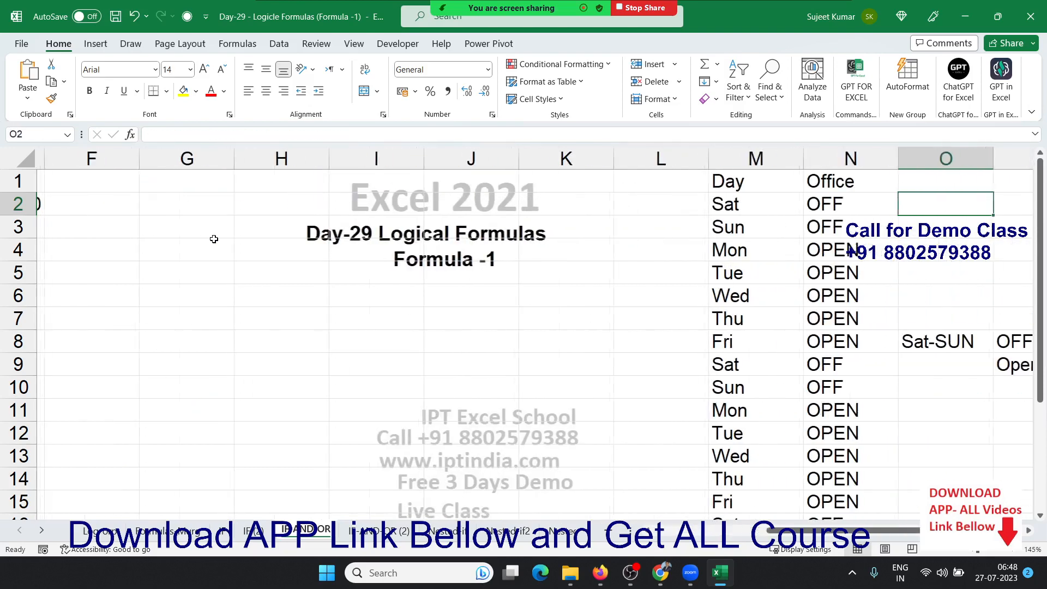
key("Left")
key("Left")
key("Left")
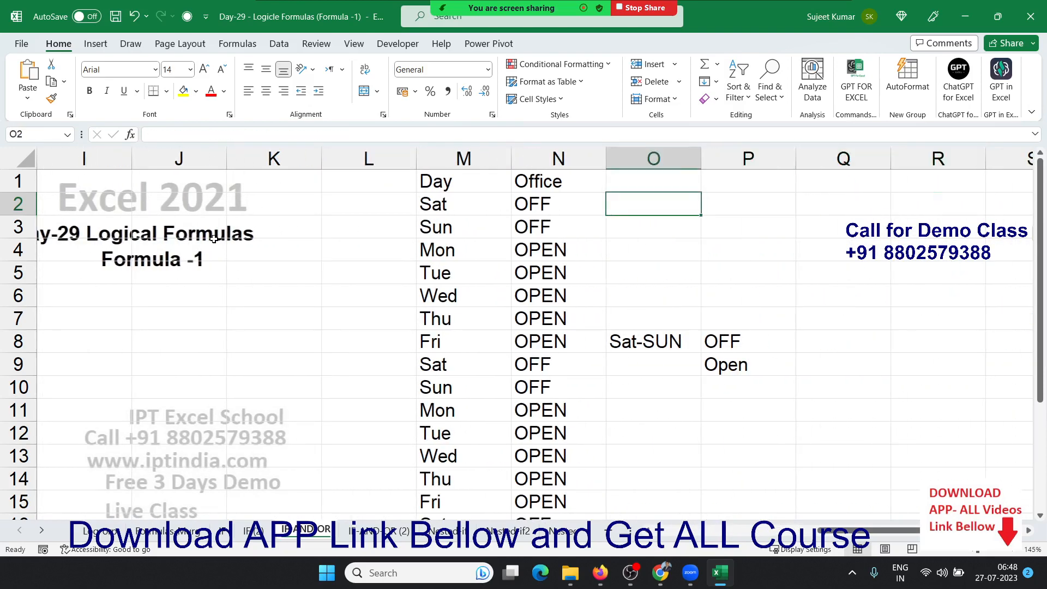
key("Left")
key("ctrl+shift+Down")
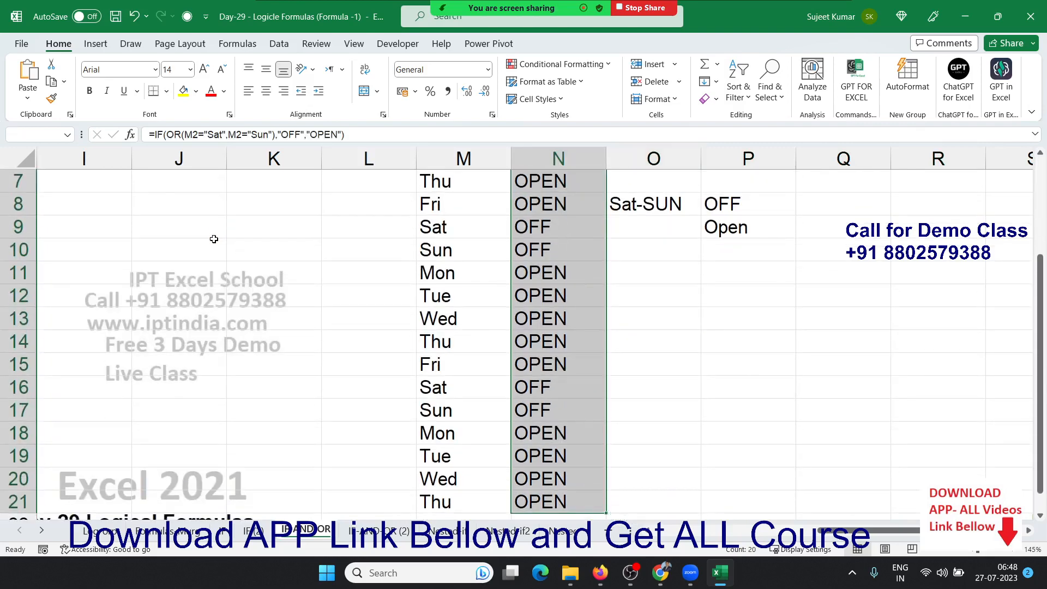
key("Delete")
scroll(214, 238, "up", 2)
key("Up")
key("Down")
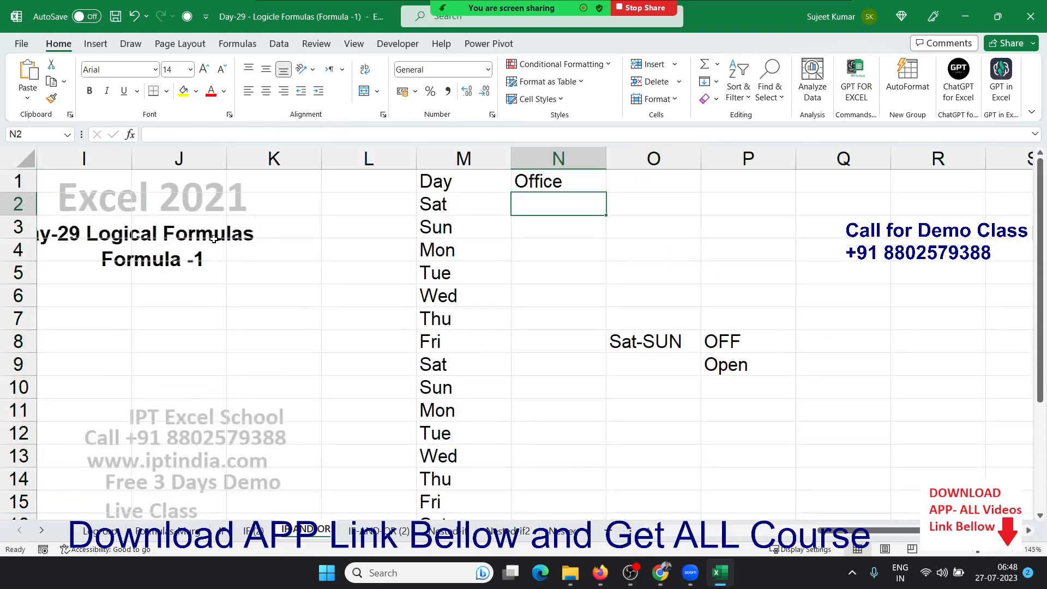
- Review the weekend rule in O8:P9 and the Day and Office columns it applies to
key("Left")
key("Left")
key("Right")
key("Right")
key("Right")
key("Down")
key("Down")
key("Down")
key("Down")
key("Down")
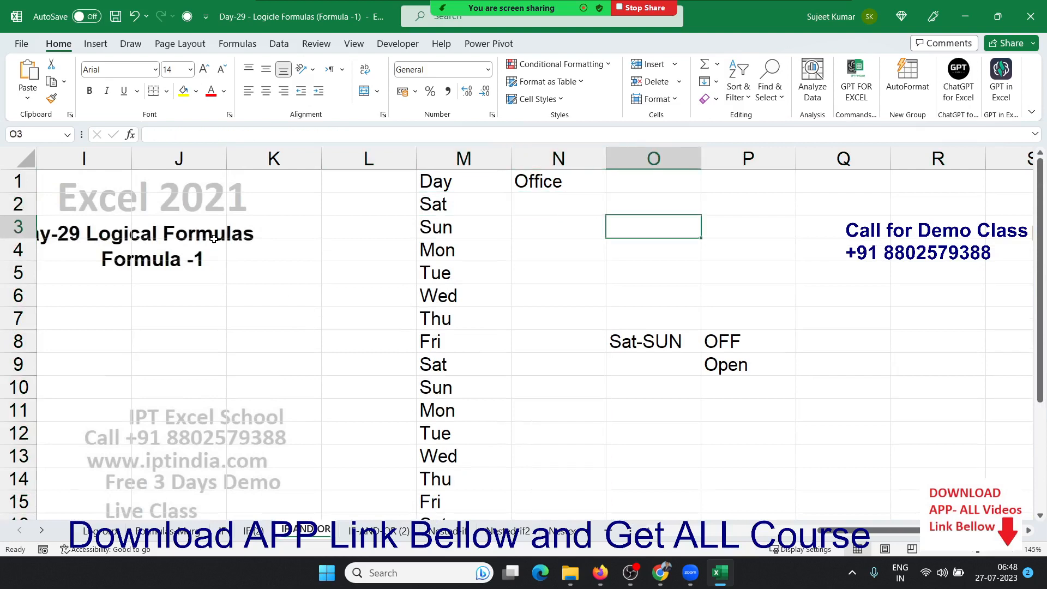
key("Right")
key("Down")
key("Down")
key("Down")
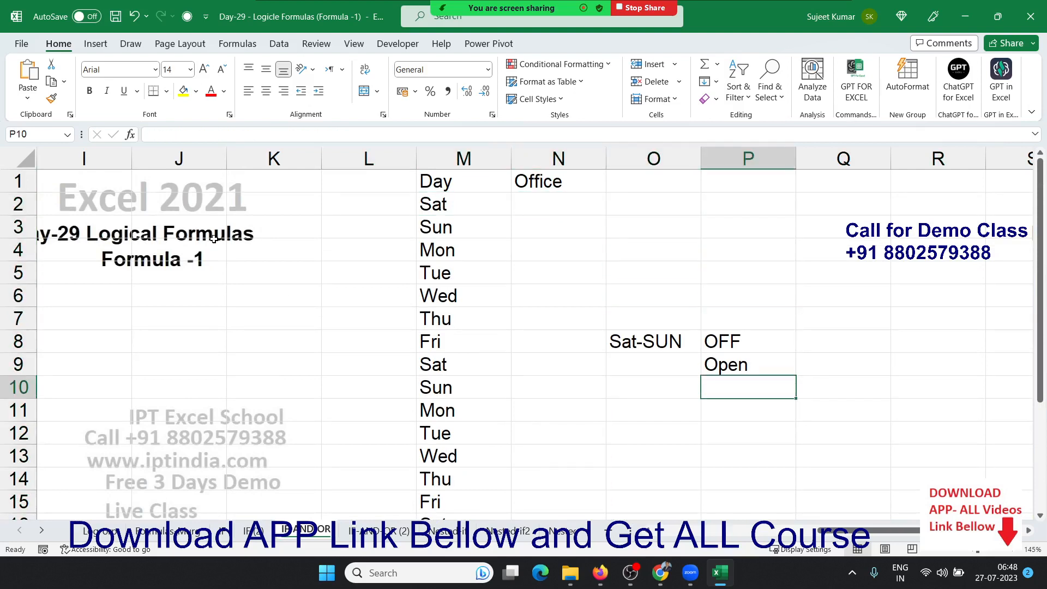
key("Up")
key("Up")
key("Up")
key("Up")
key("Up")
key("Up")
key("Up")
key("Up")
key("Up")
key("Left")
key("Left")
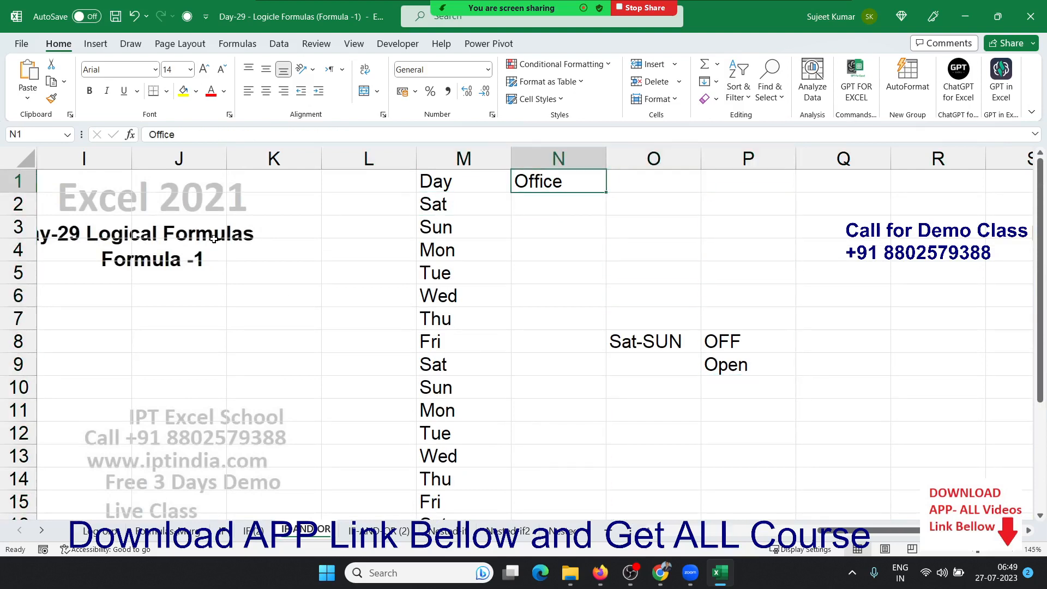
key("Down")
key("Left")
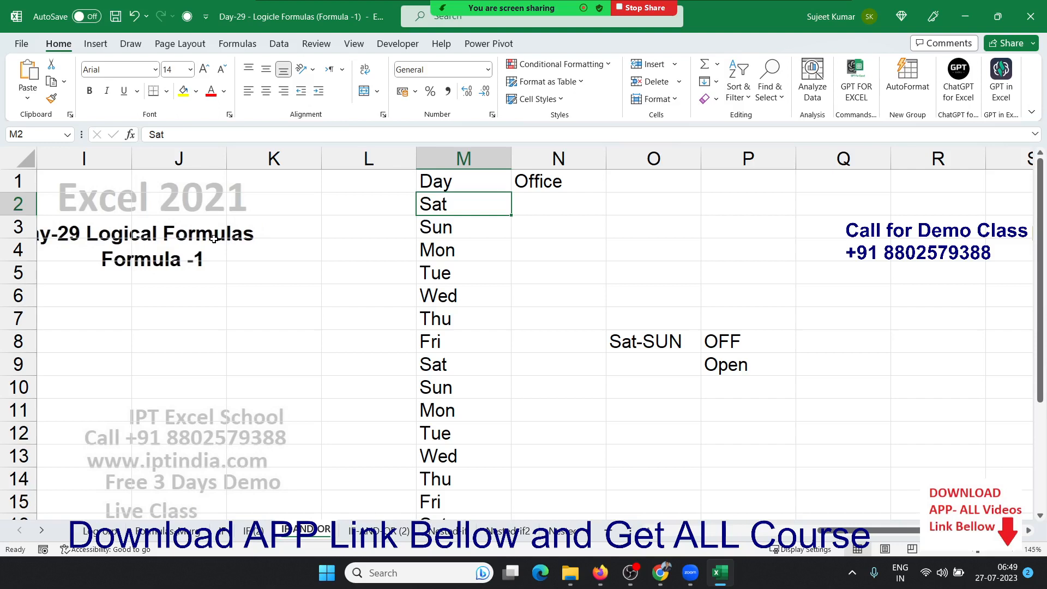
- Enter =OR(M2="Sat",M2="Sun") in N2 and fill it down the Office column to N21
key("Right")
type("=OR")
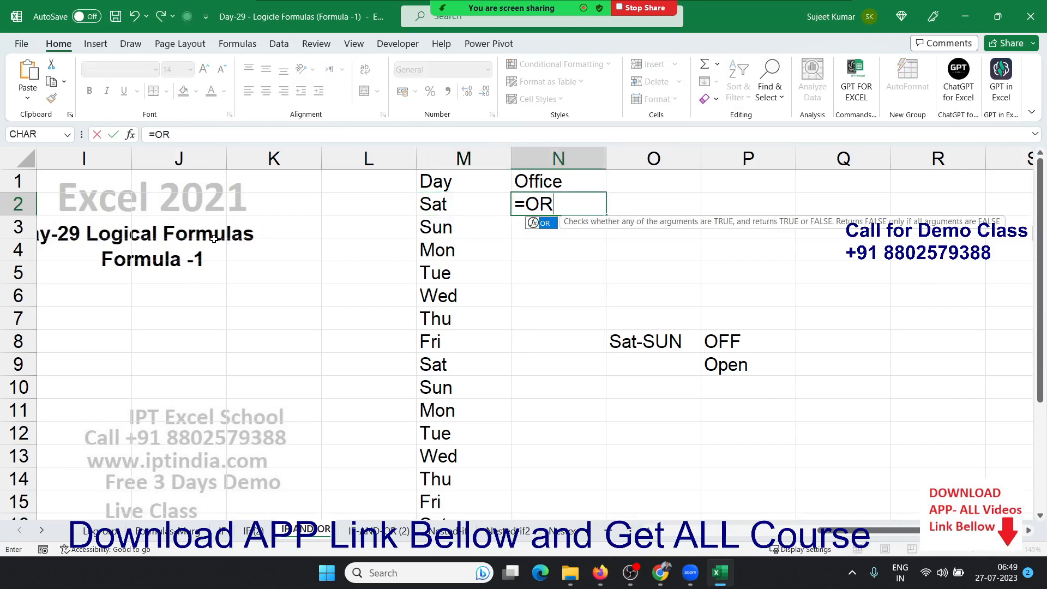
type("(")
key("Left")
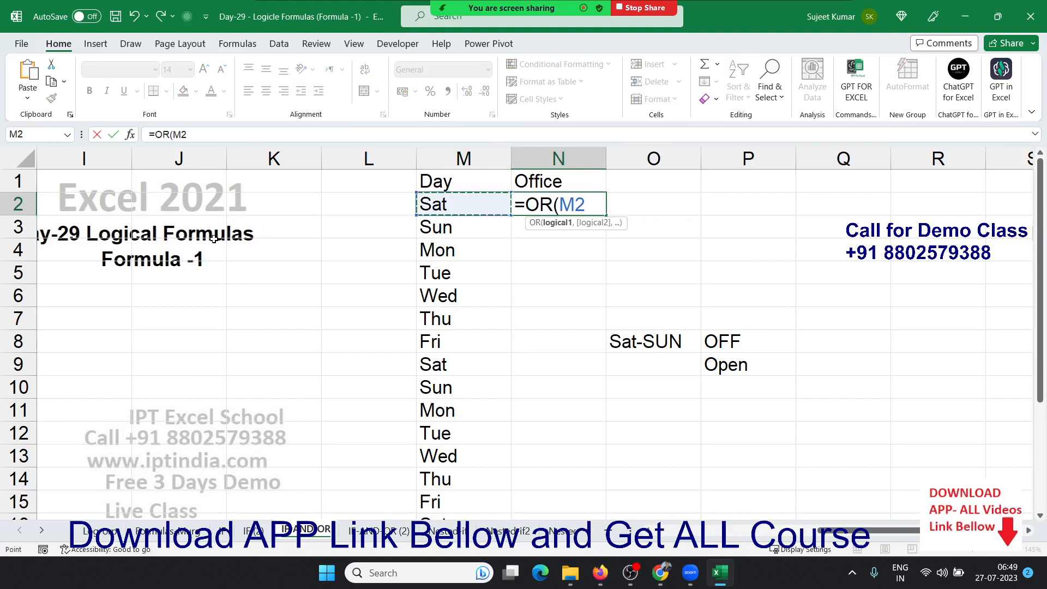
type("=")
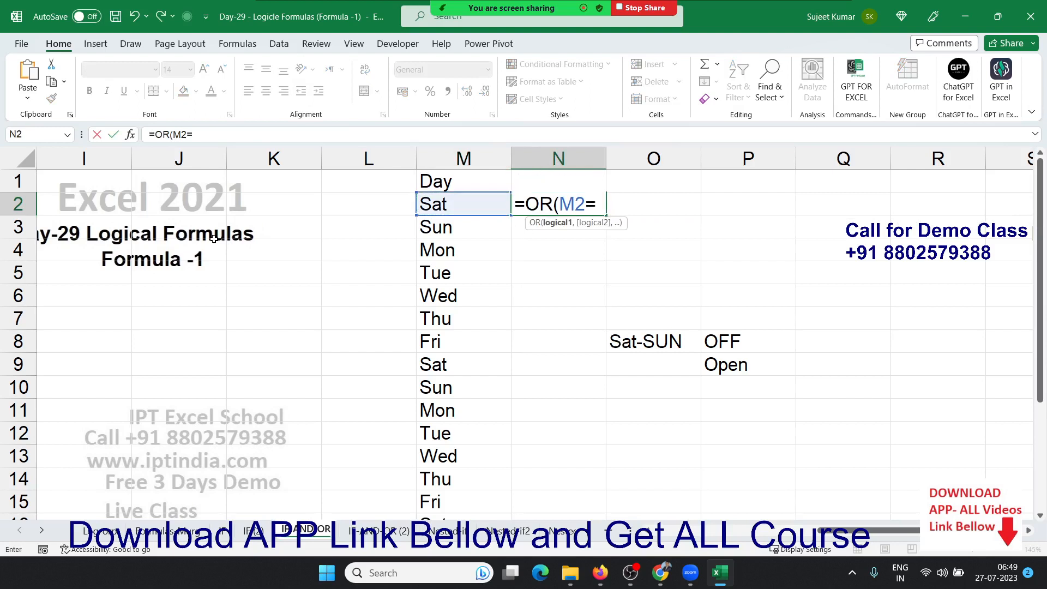
type("\"sAT")
key("BackSpace")
key("BackSpace")
key("BackSpace")
key("BackSpace")
type("\"Sat")
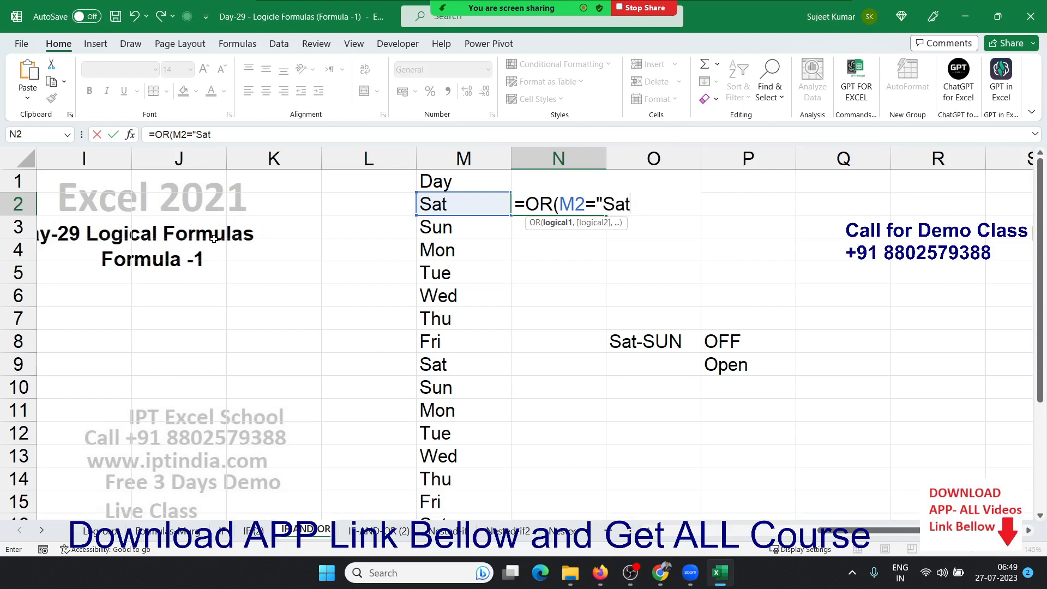
type("\",M2")
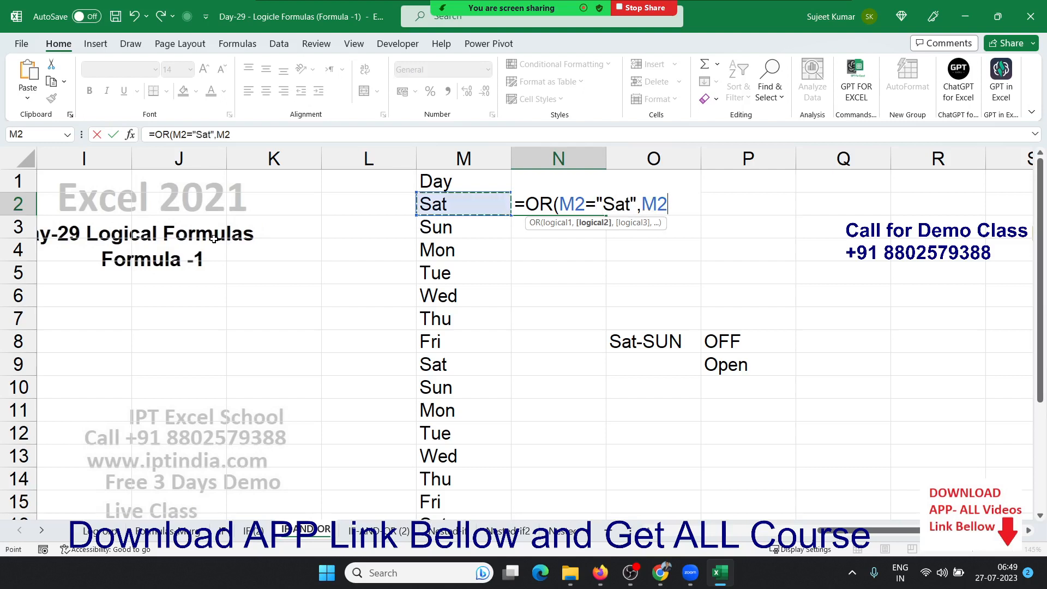
type("=\"Sun")
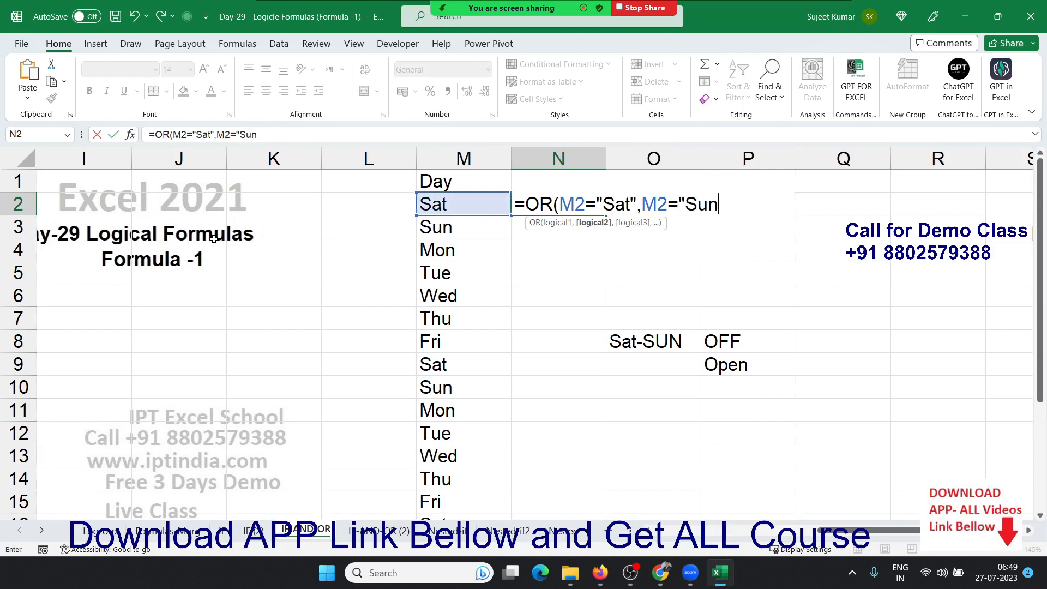
type("\")")
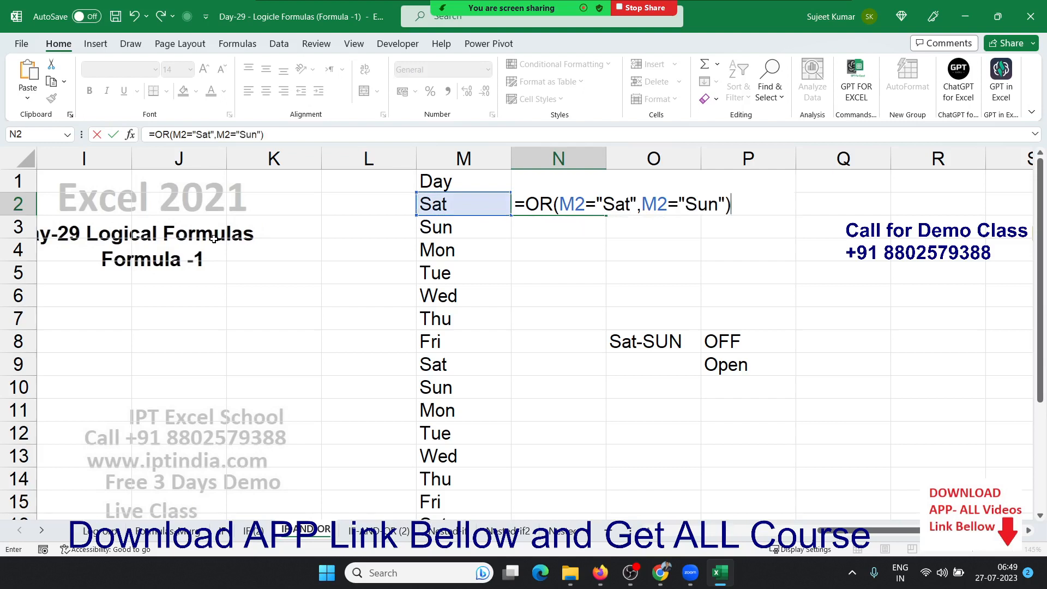
key("Return")
key("Up")
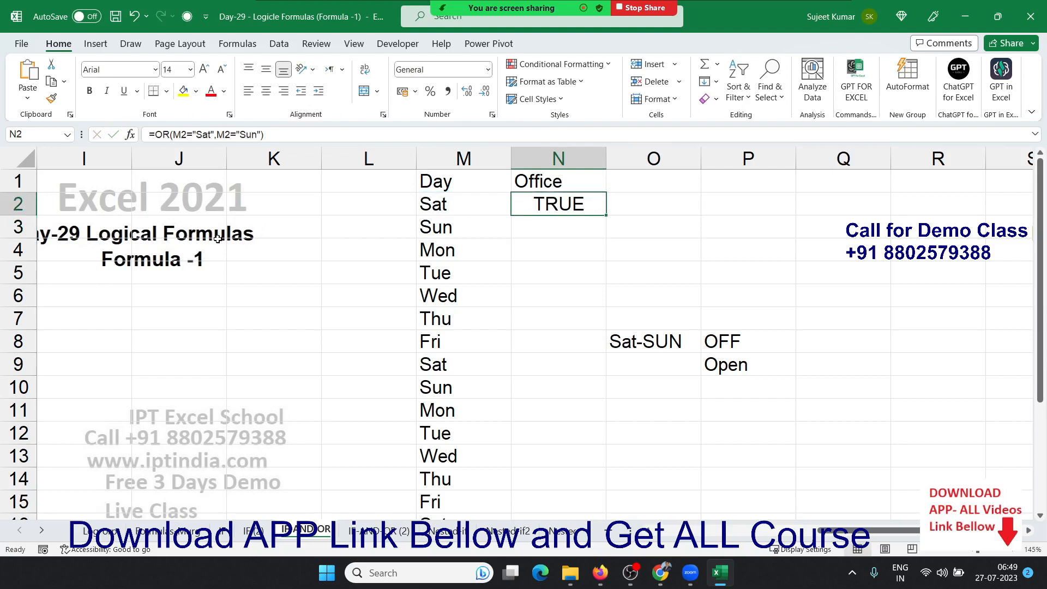
double_click(609, 218)
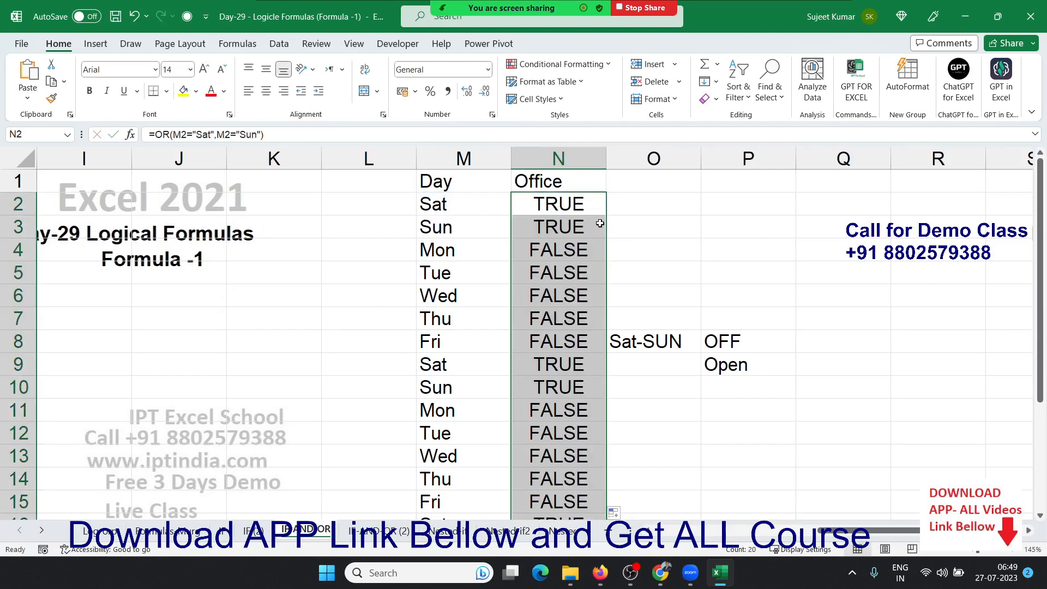
- Wrap N2's OR test in an IF so the formula becomes =IF(OR(M2="Sat",M2="Sun"),"OFF","Open")
double_click(561, 204)
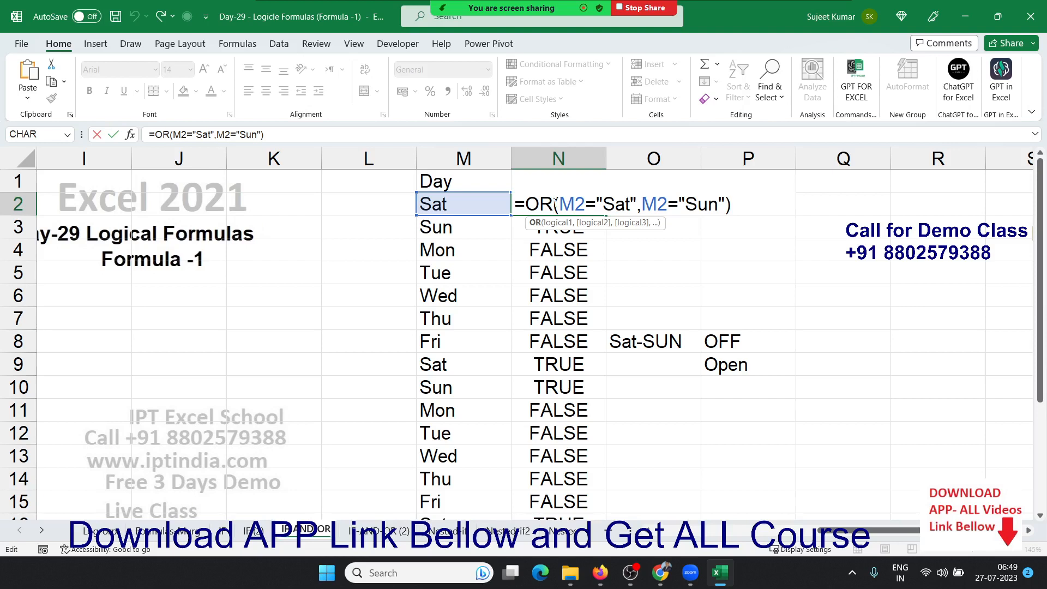
key("Return")
left_click(553, 203)
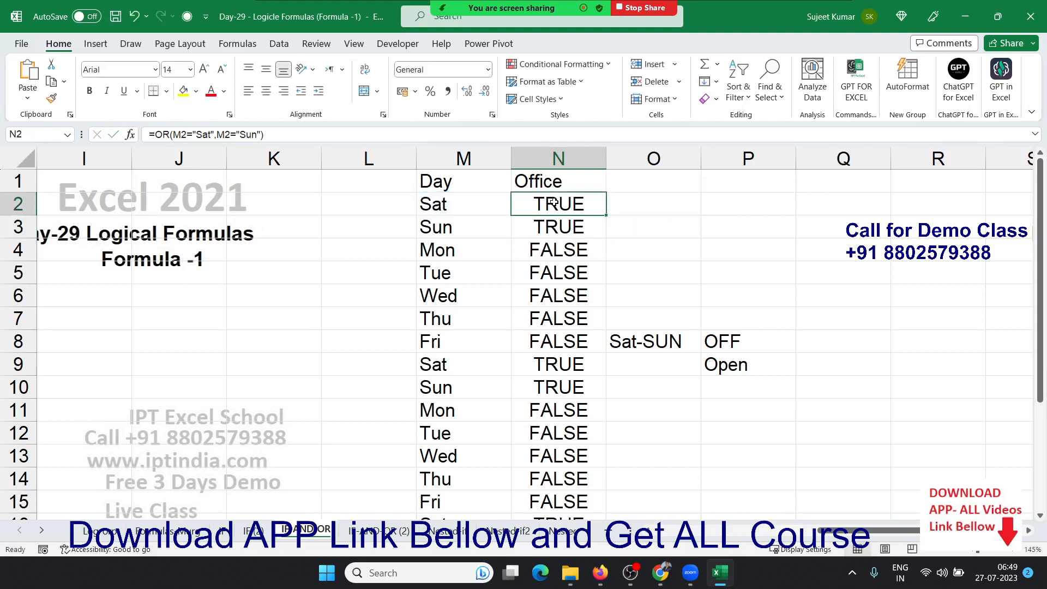
double_click(554, 203)
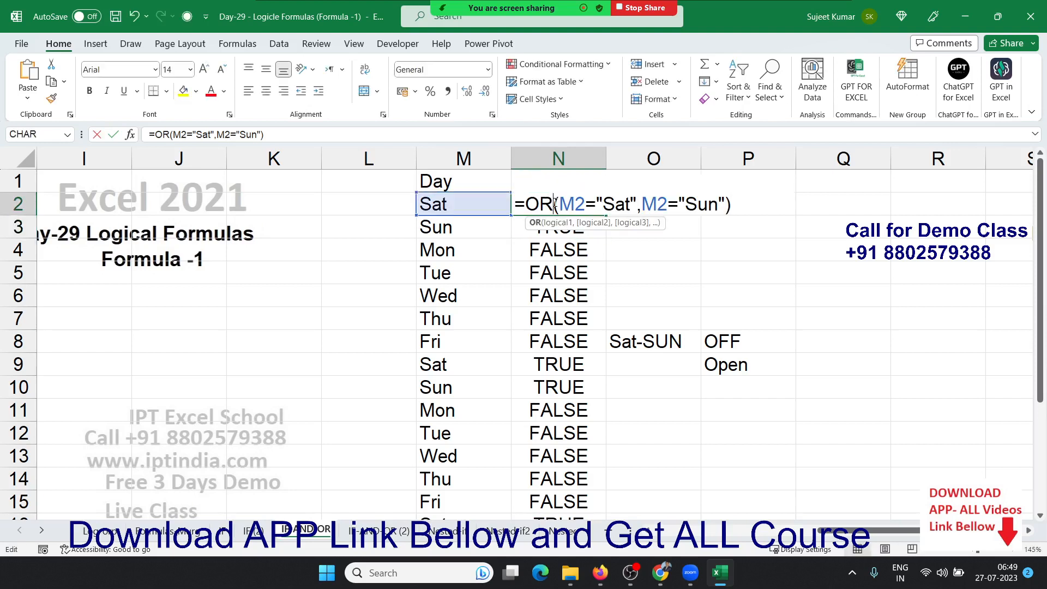
left_click(525, 203)
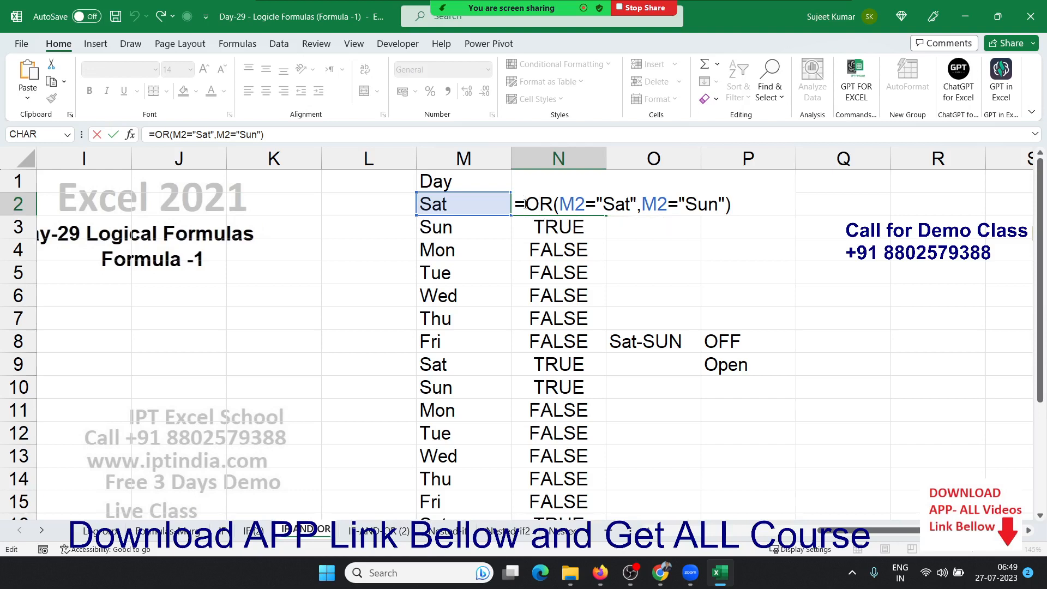
type("if")
key("Tab")
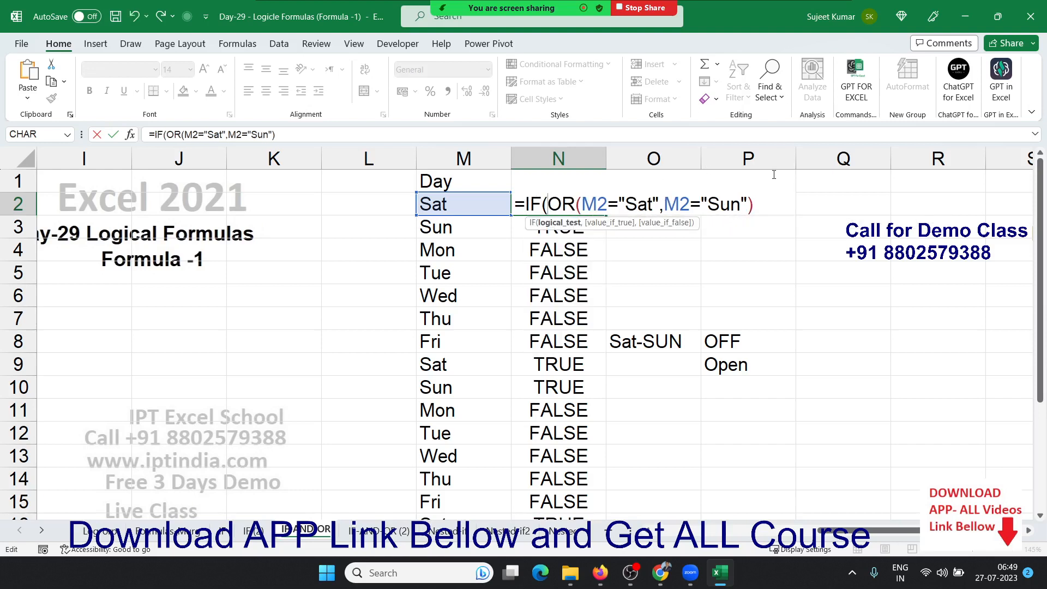
left_click(772, 206)
type(",")
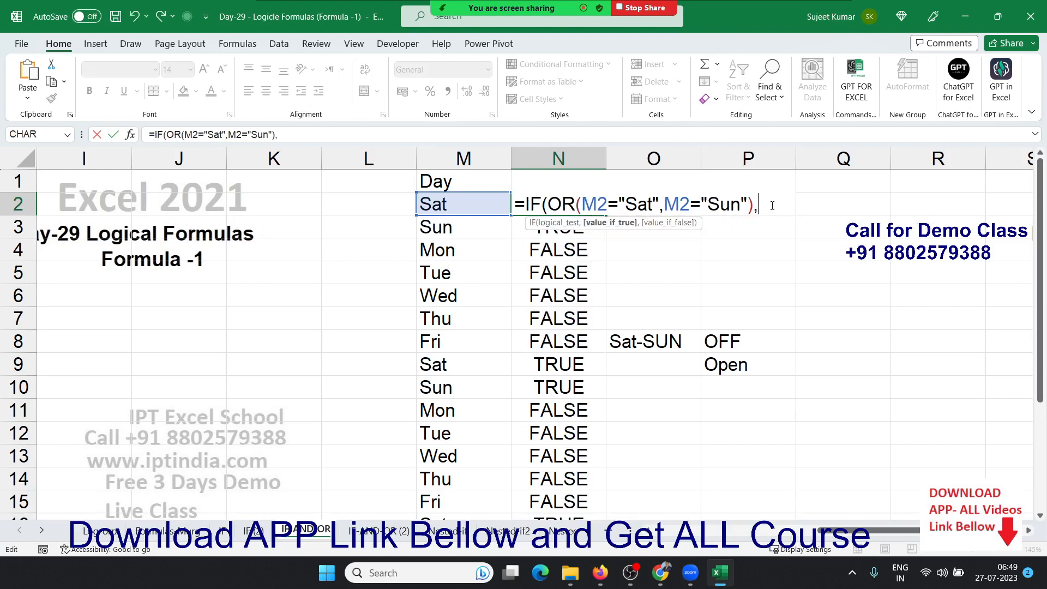
type("\"OFF\",\"Op")
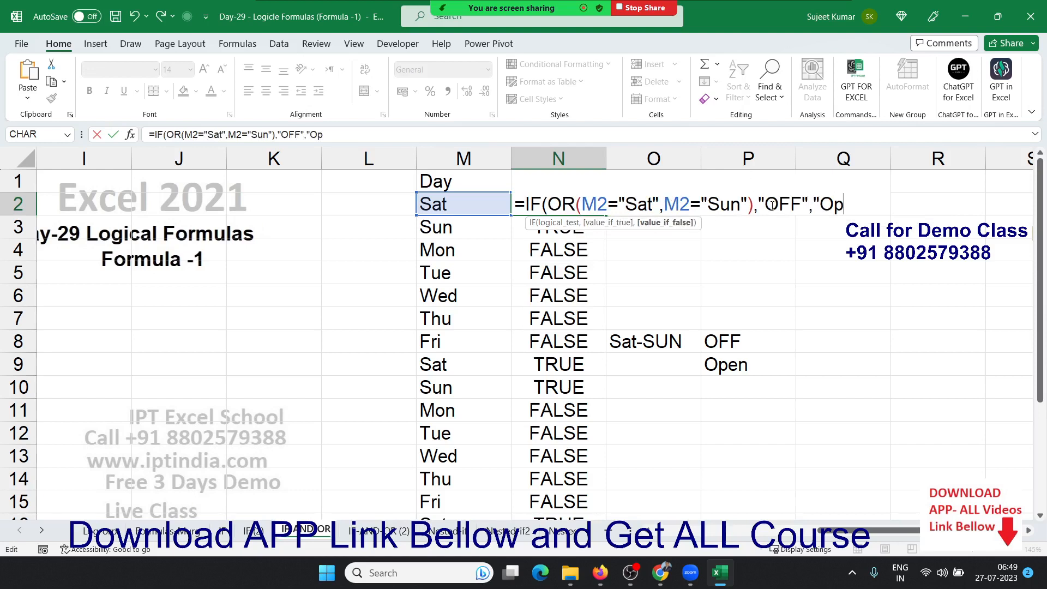
type("en\"")
key("Return")
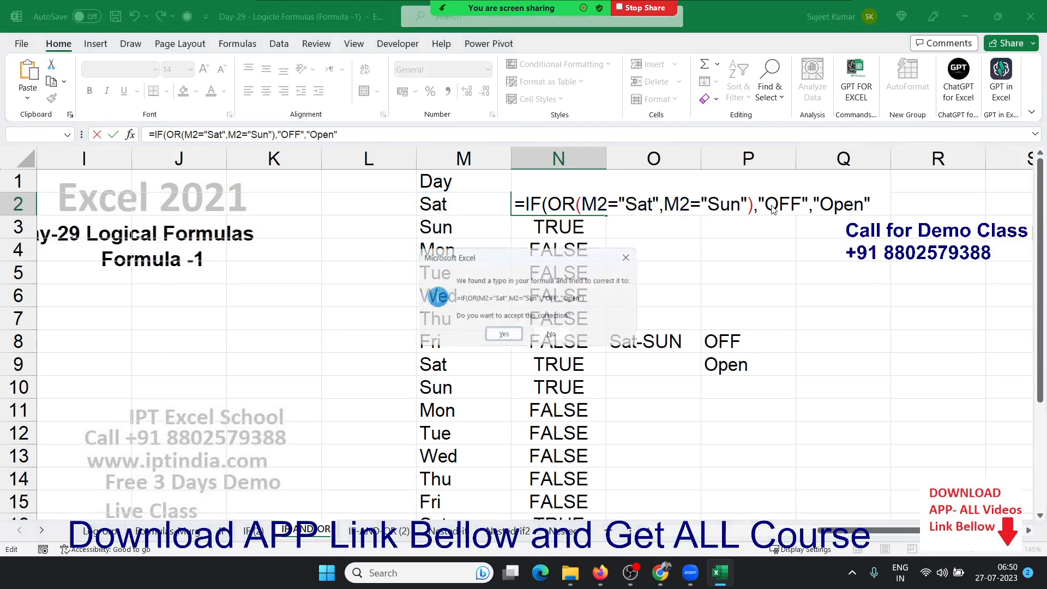
key("Return")
key("Up")
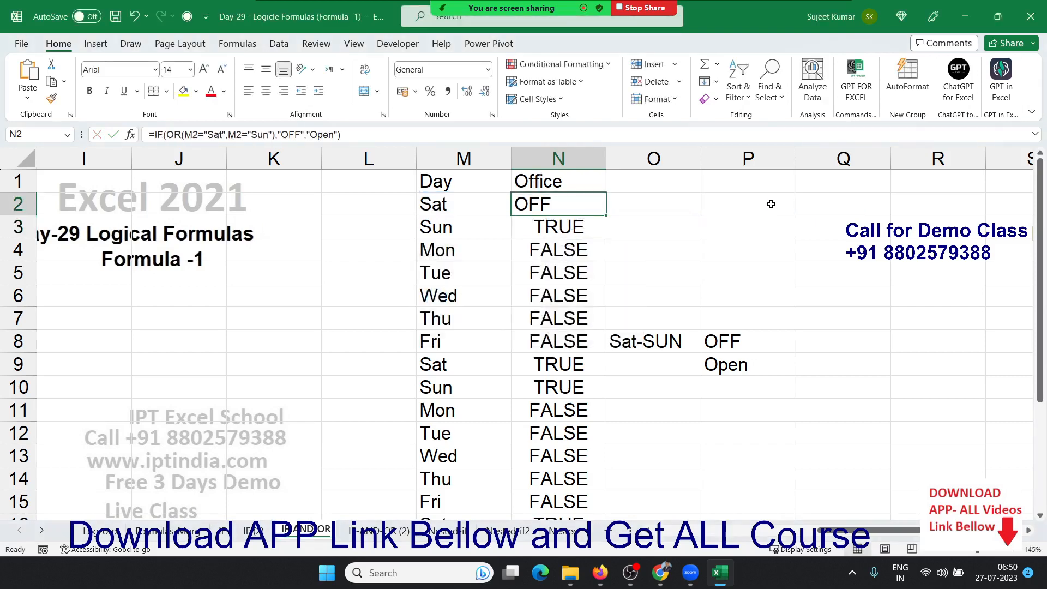
- Fill the IF formula from N2 down to N21 and check the Office column to its last row
double_click(609, 215)
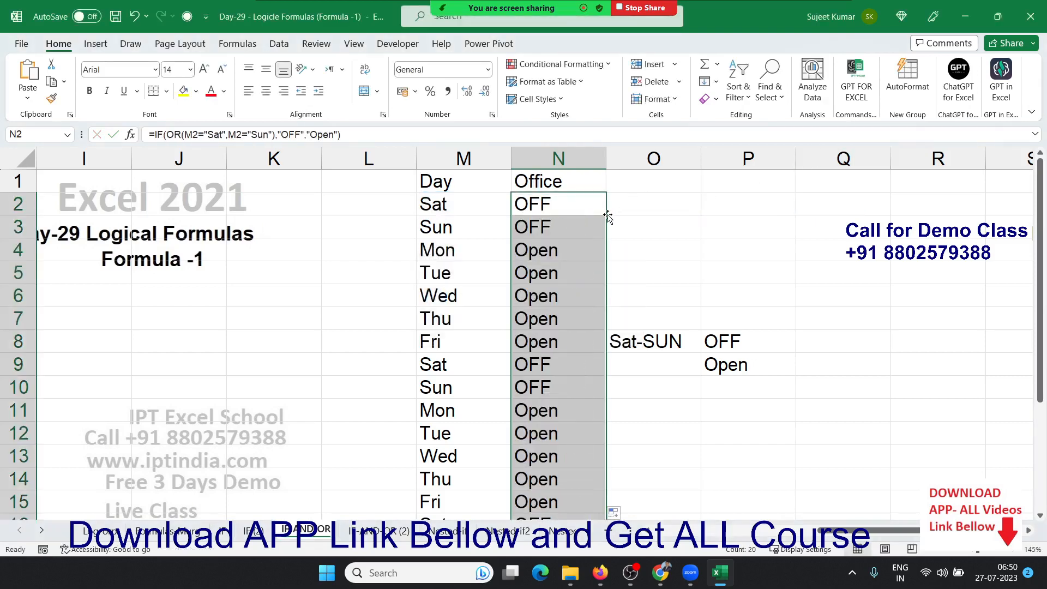
key("ctrl+Down")
key("ctrl+Up")
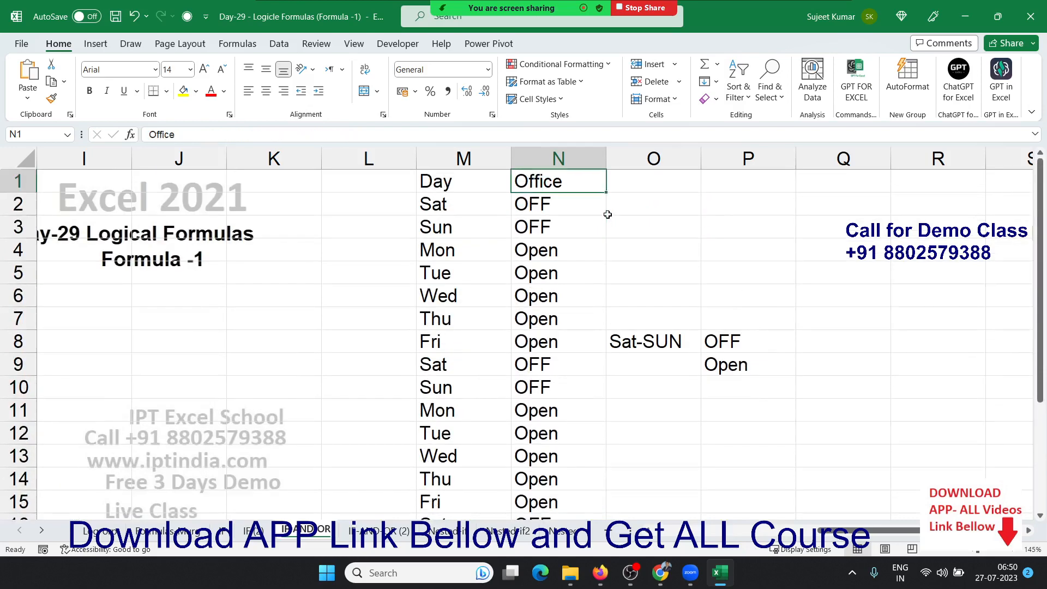
- Open the IF-AND-OR (2) sheet and go to the start of the marks table in A1
left_click(354, 532)
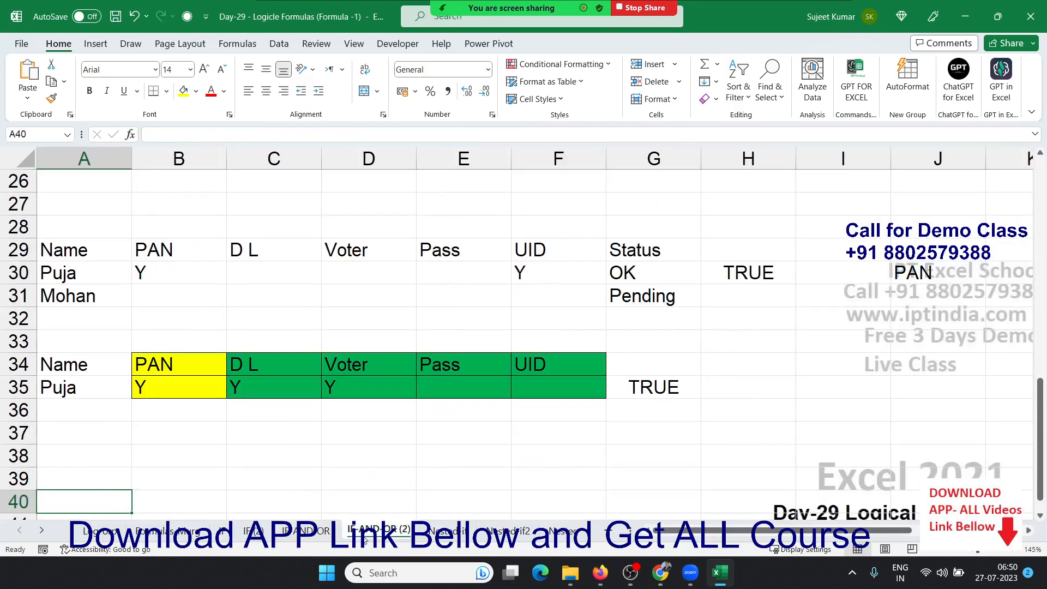
left_click(262, 273)
key("Up")
key("ctrl+Up")
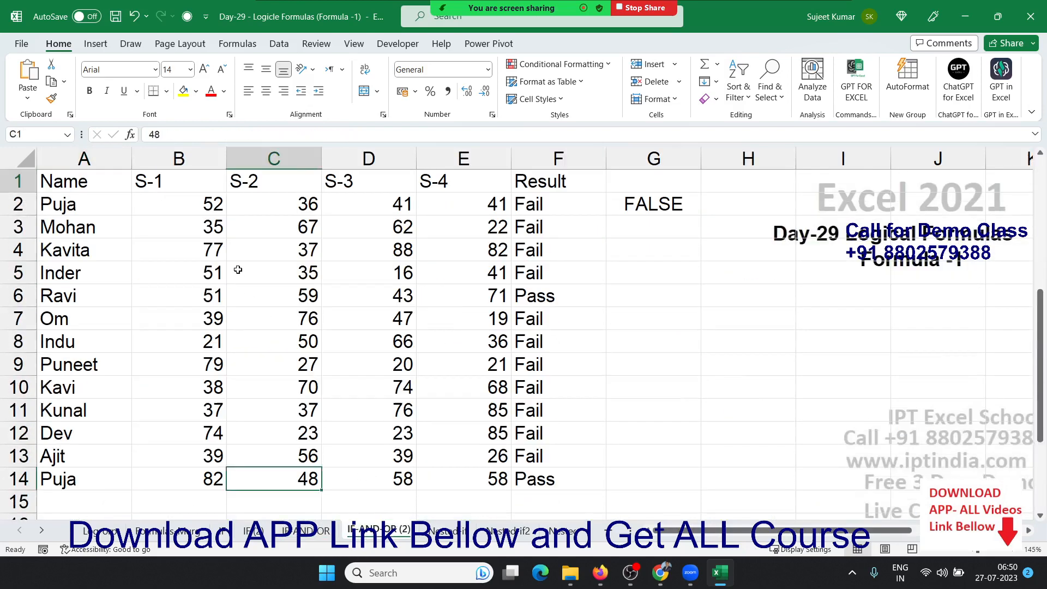
key("ctrl+Up")
key("ctrl+Left")
- Go through the subject headings S-1 to S-4 of the marks table
key("Right")
key("Right")
key("Right")
key("Left")
key("Left")
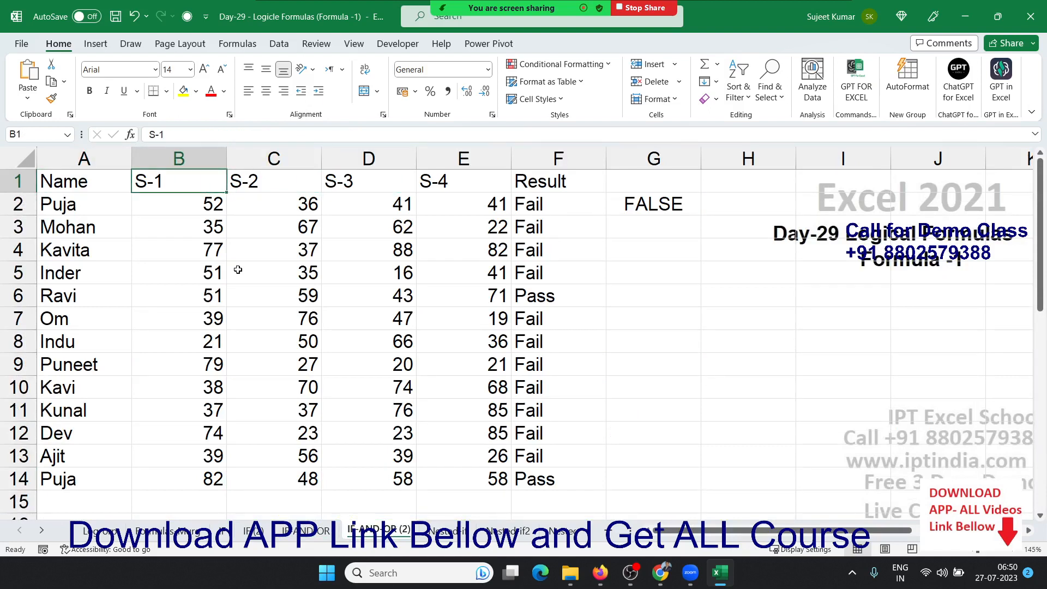
key("Right")
key("Right")
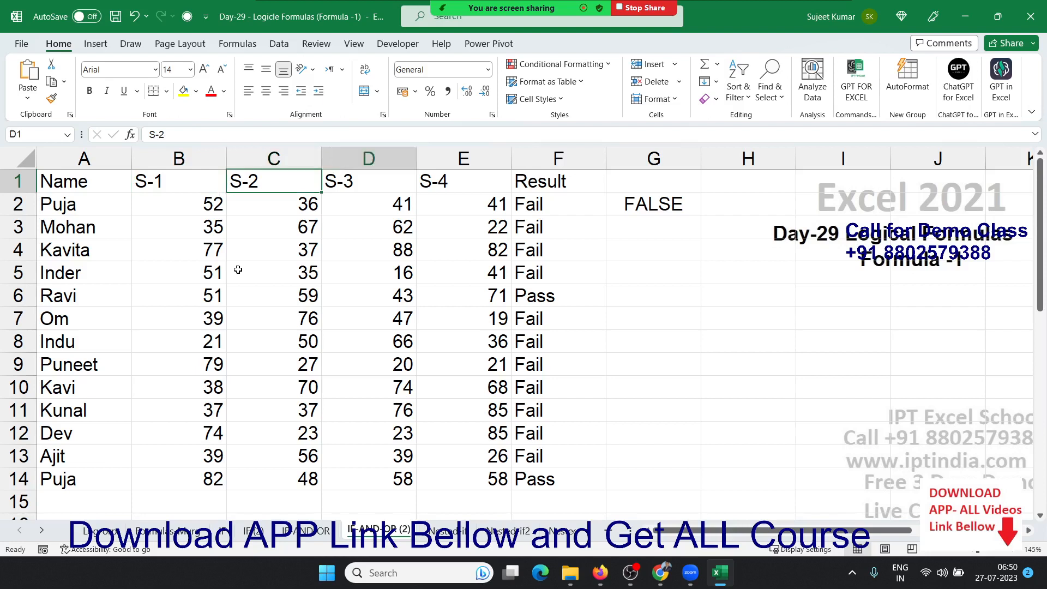
key("Right")
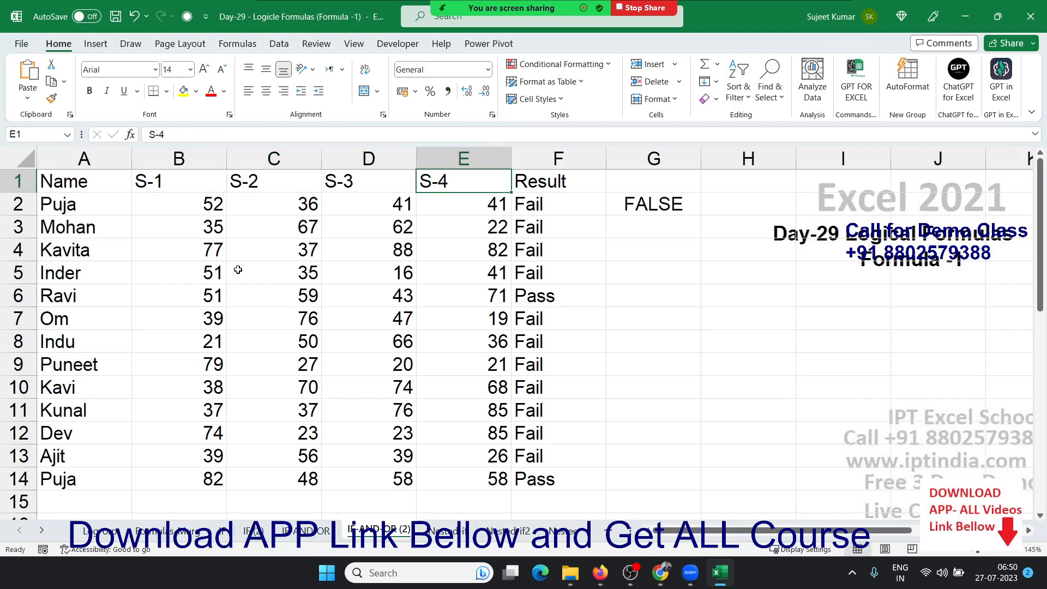
- Clear the existing results from the Result column, F2:F14, and the COUNTIF test in G2
key("Right")
key("Down")
key("ctrl+shift+Down")
key("Delete")
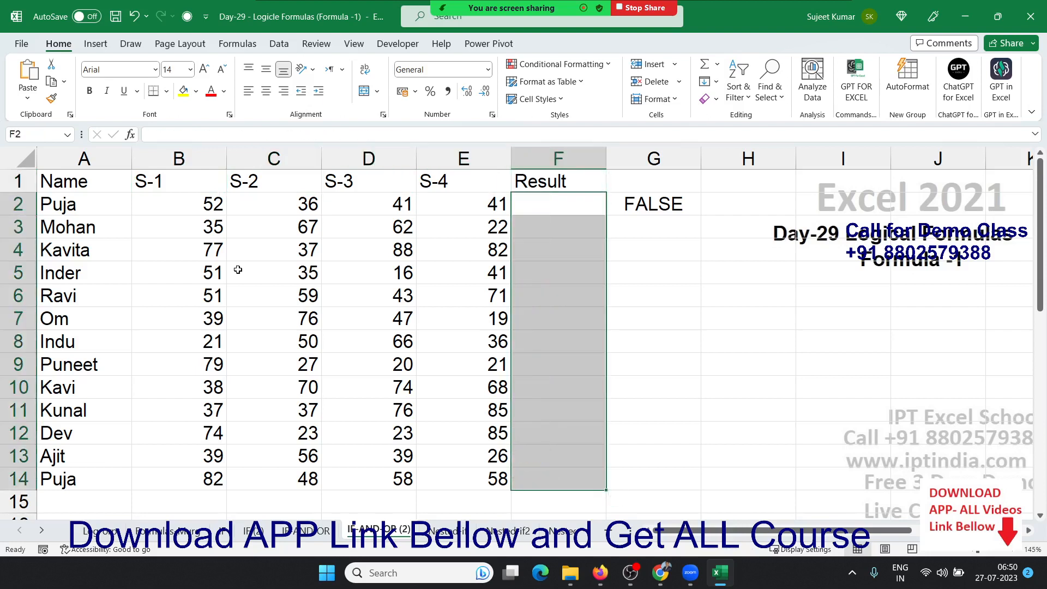
key("Left")
key("Right")
key("Right")
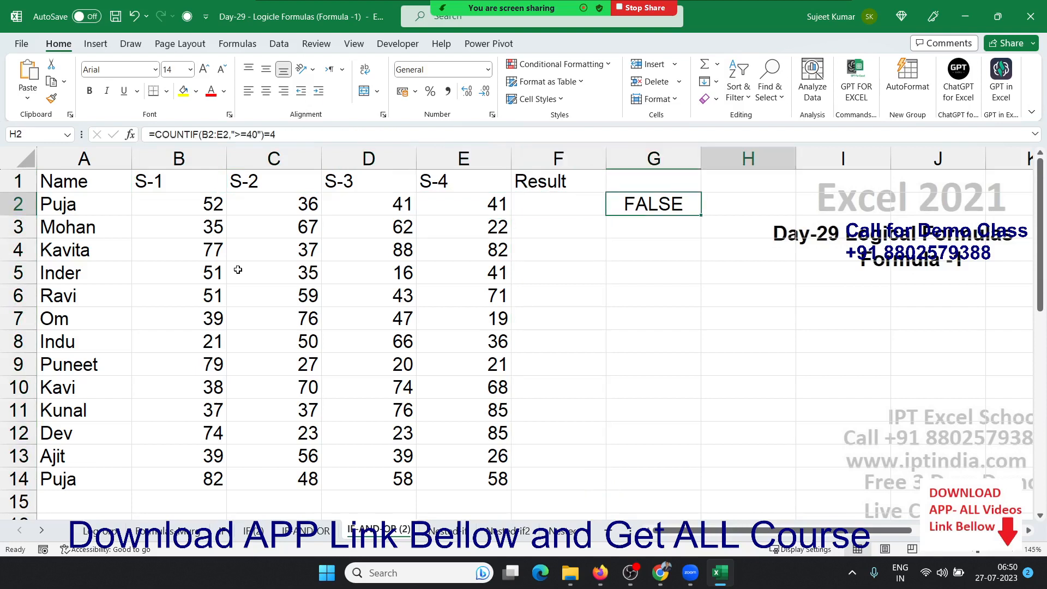
key("Right")
key("Left")
- Examine the first student's four subject marks in B2:E2
key("Left")
key("Left")
key("Left")
key("Left")
key("Left")
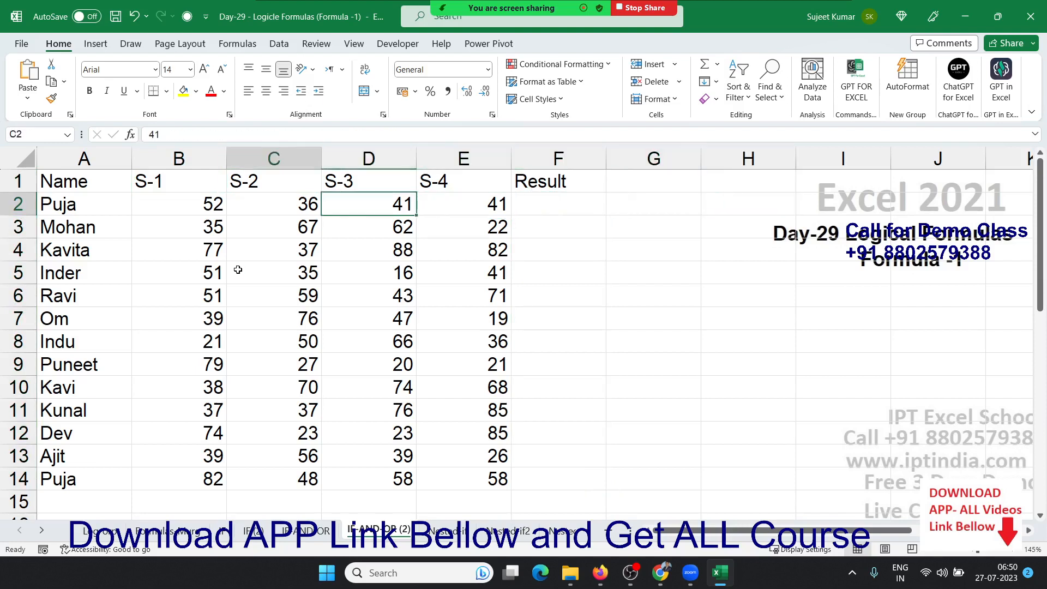
key("shift+Right")
key("shift+Right")
key("shift+Right")
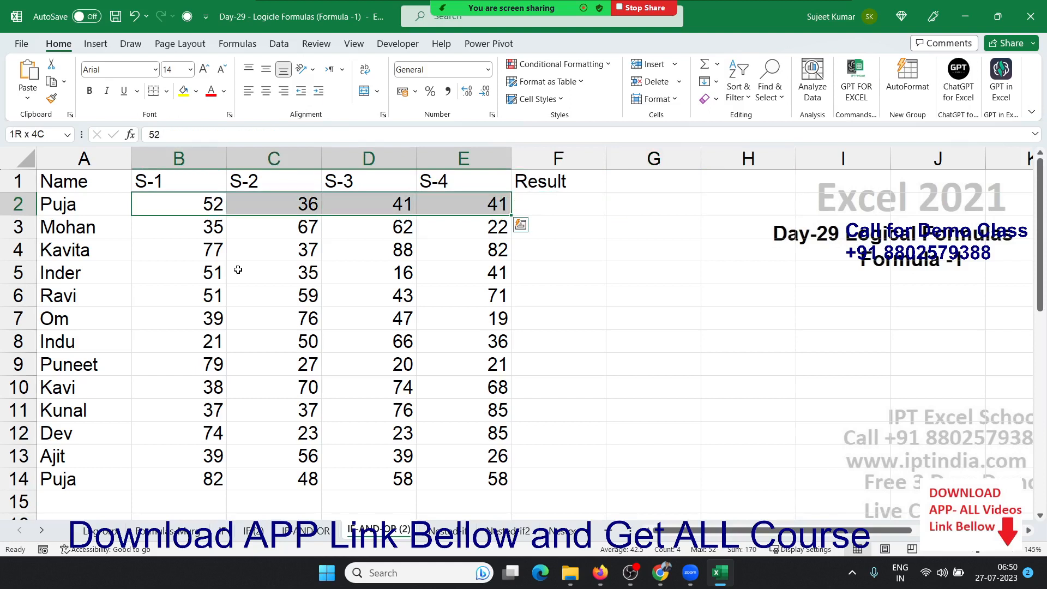
- Start an AND formula in F2 with the conditions B2>=30 and C2>=30
key("Right")
key("Right")
key("Right")
key("Right")
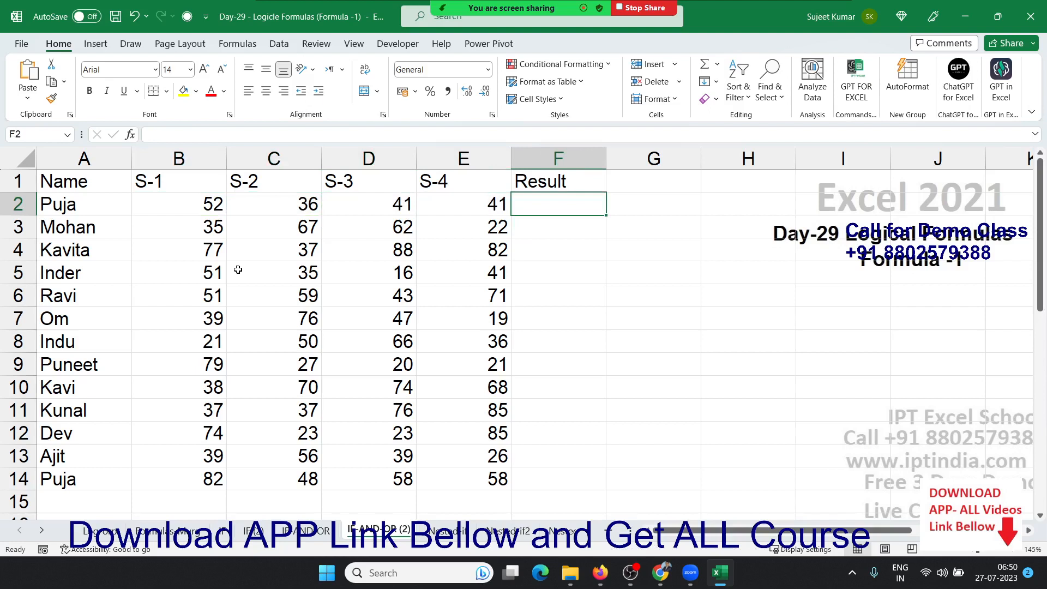
type("=and")
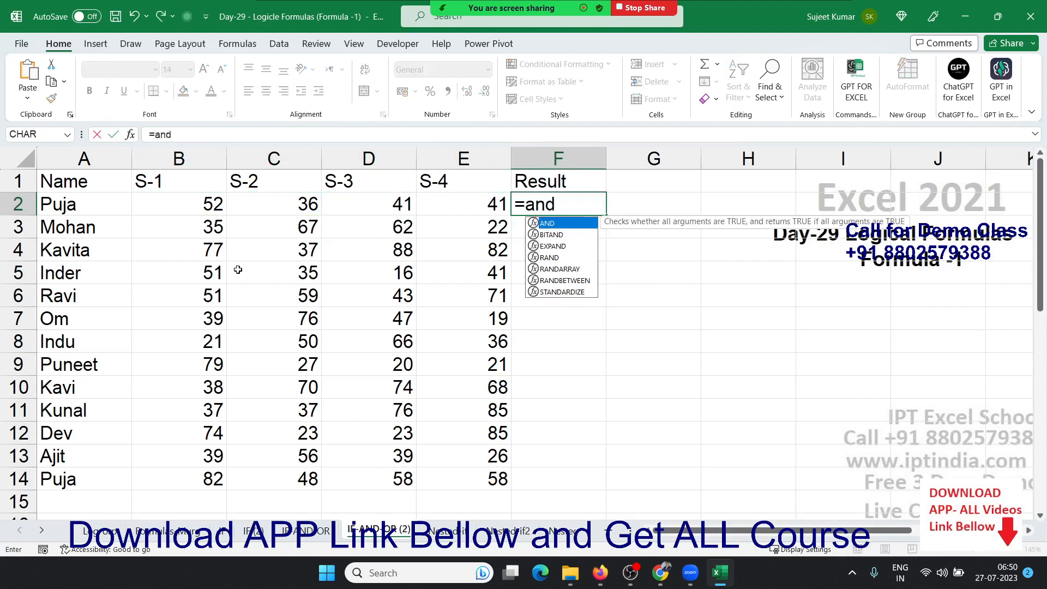
key("Tab")
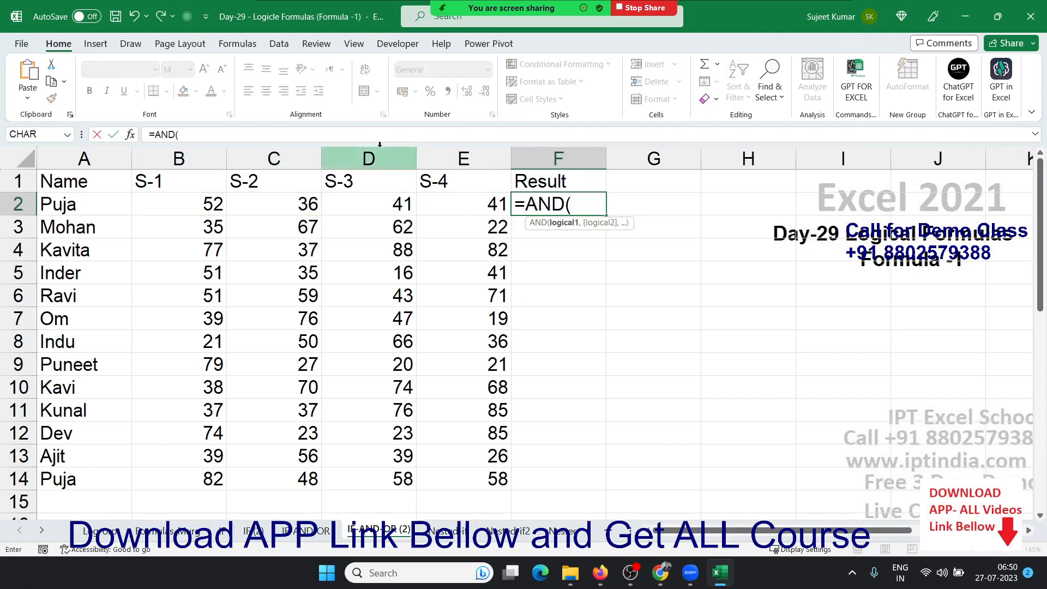
left_click(175, 209)
type(">=")
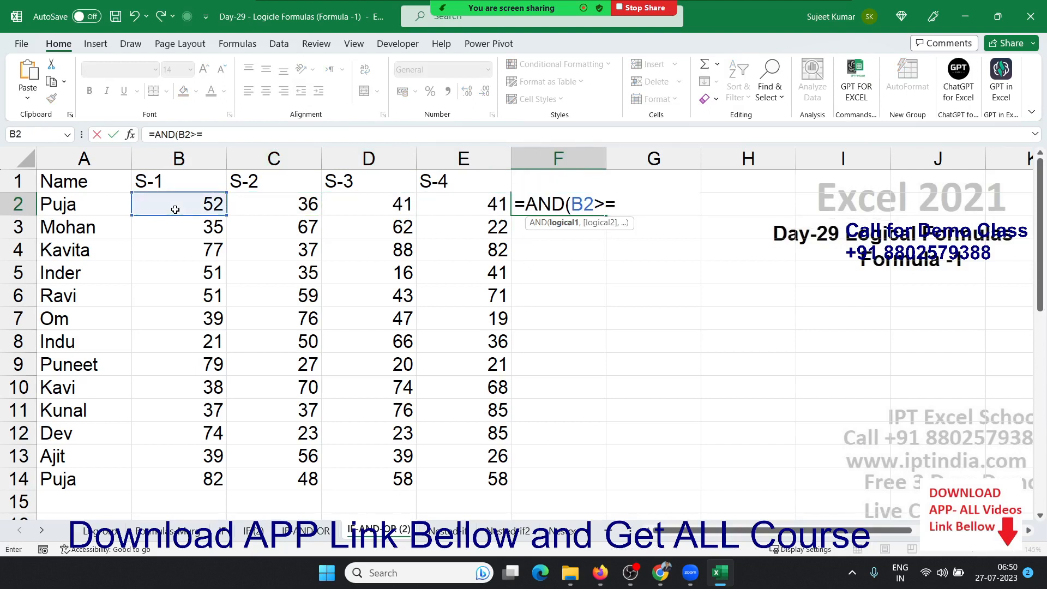
type("30,")
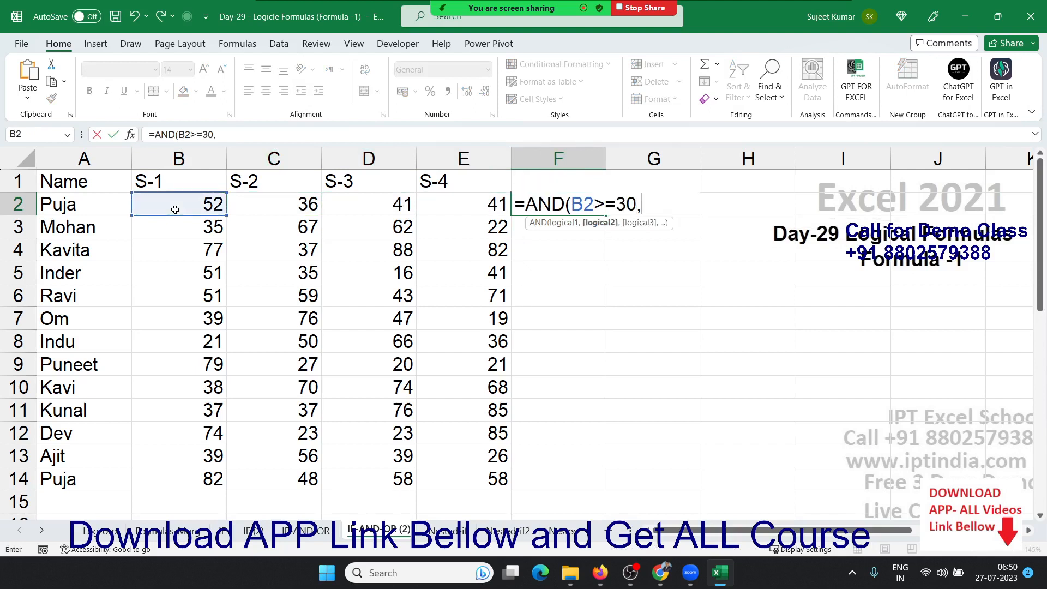
left_click(242, 202)
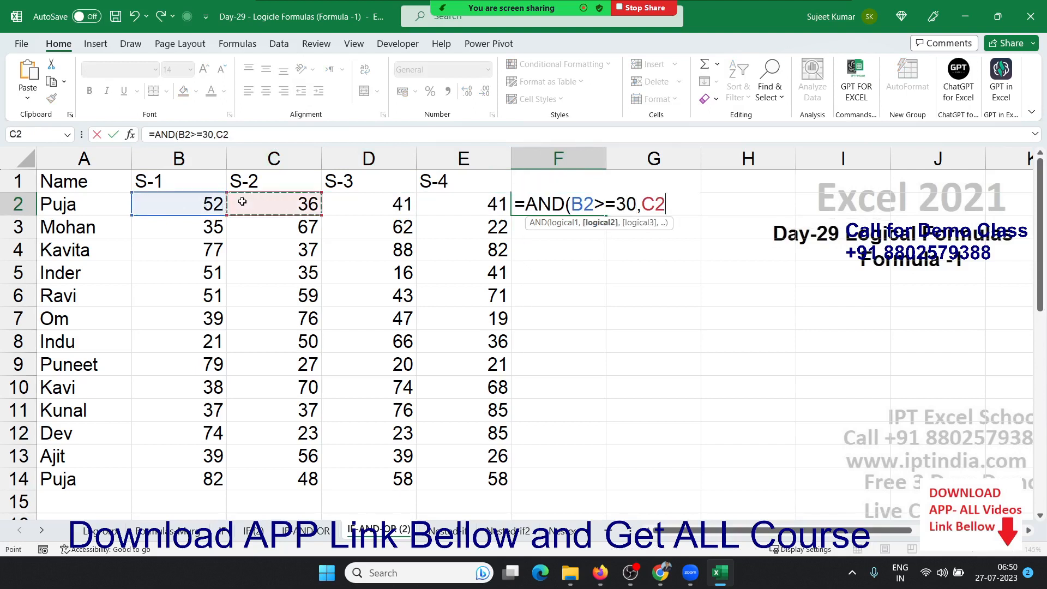
type(">=30,")
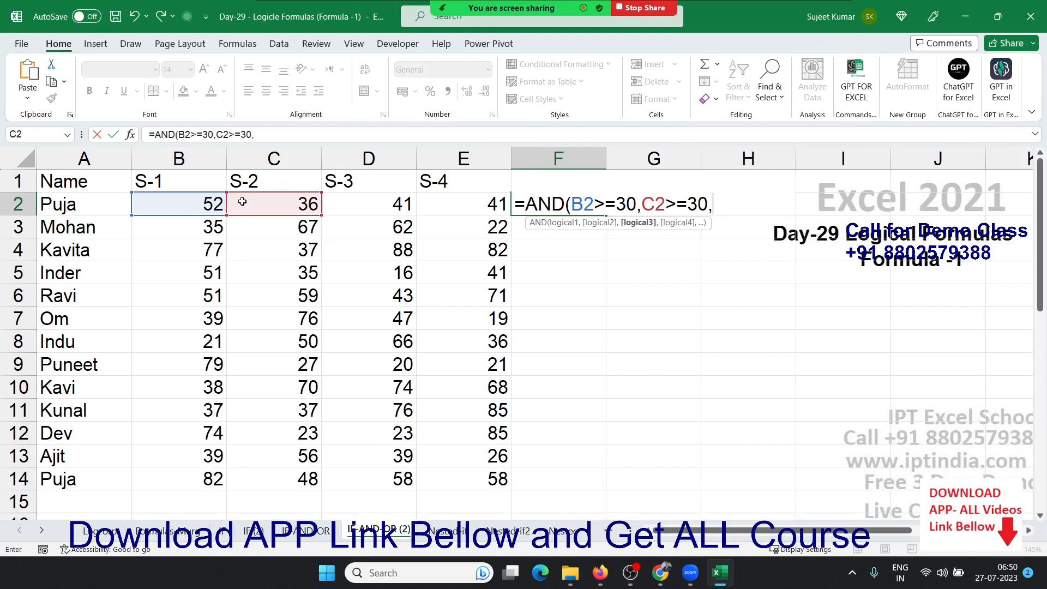
- Add the conditions D2>=30 and E2>=30 to the AND formula in F2 and enter it
left_click(360, 205)
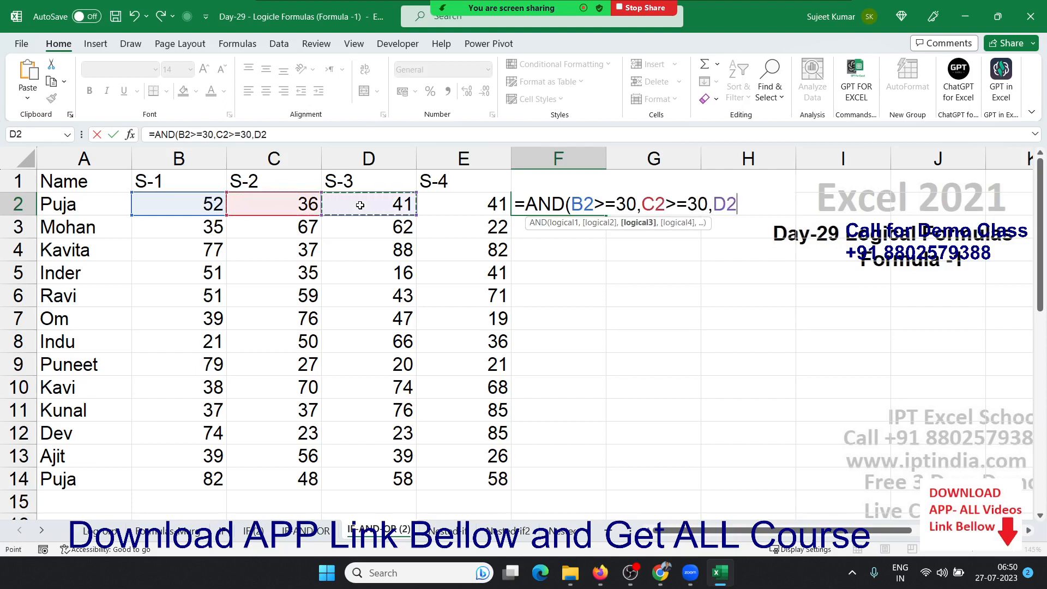
type(">=30")
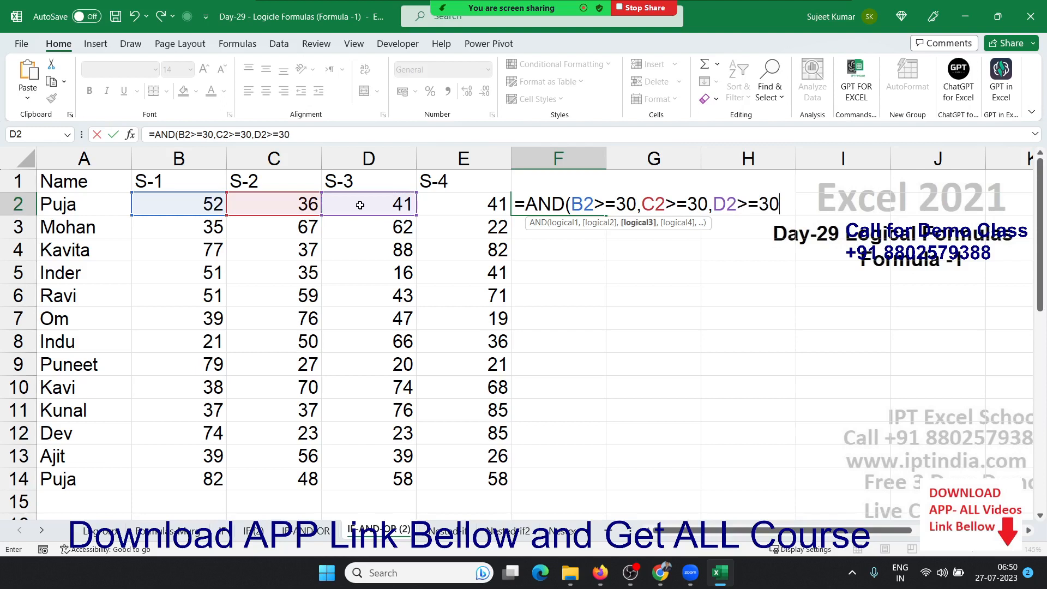
type(",")
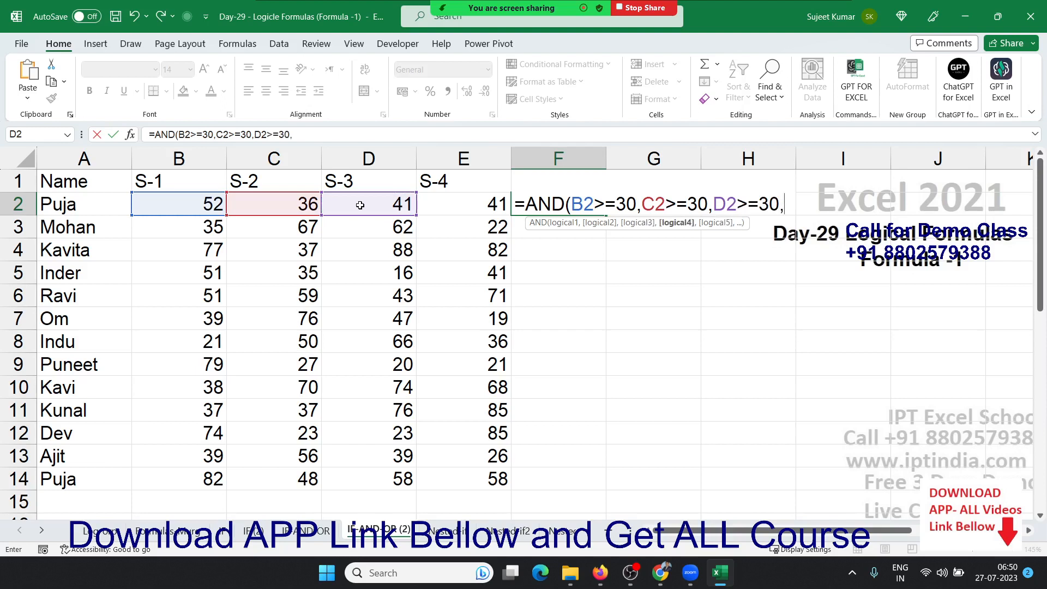
left_click(457, 198)
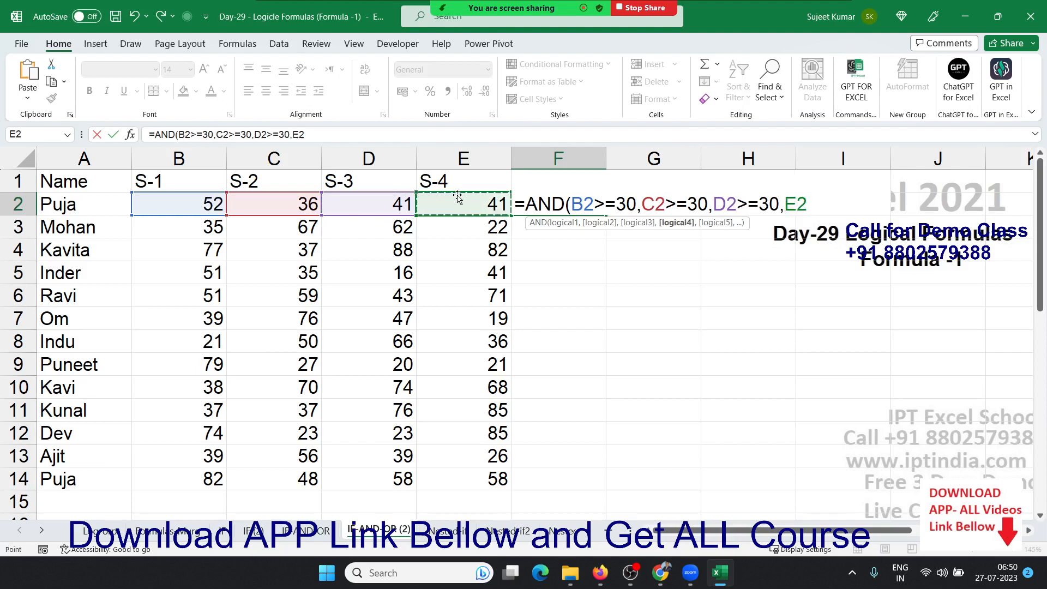
type(">=30")
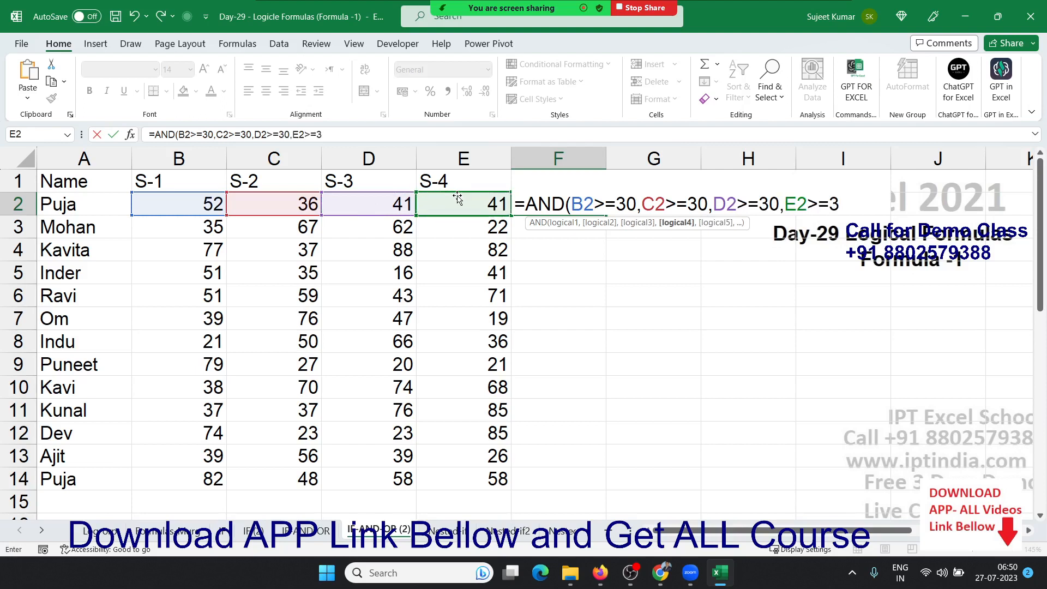
key("Return")
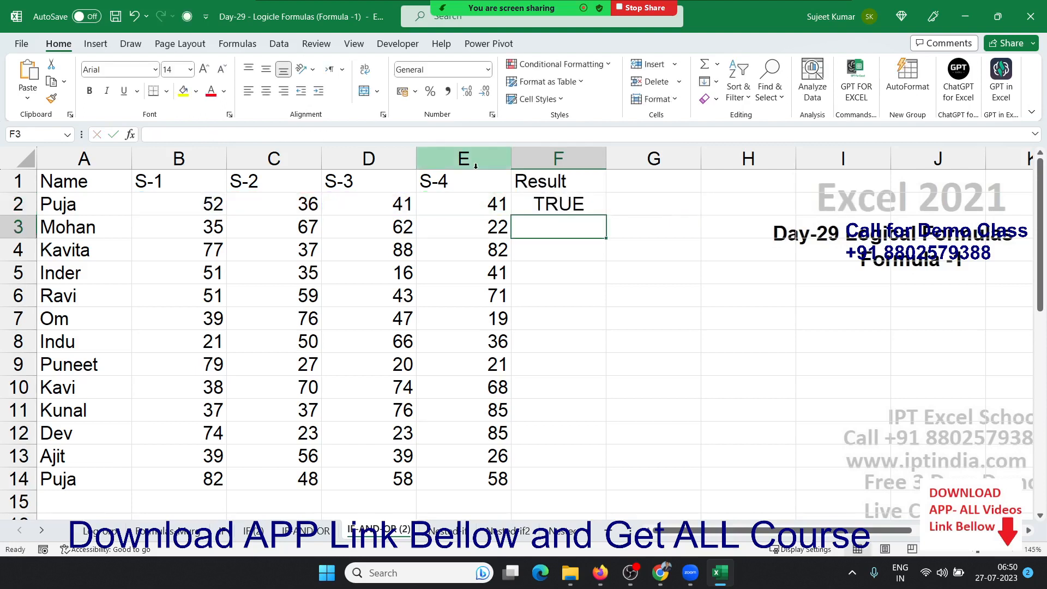
- Check the first student's marks in B2:E2 against F2 and fill the AND formula down the Result column to F14
key("Up")
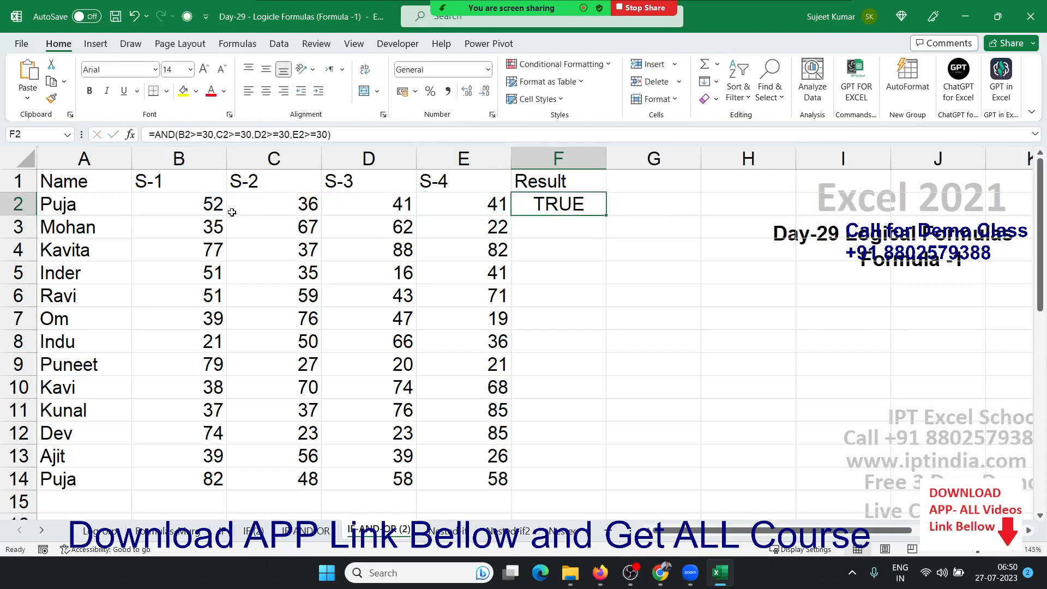
left_click_drag(216, 205, 426, 199)
left_click(572, 200)
double_click(607, 216)
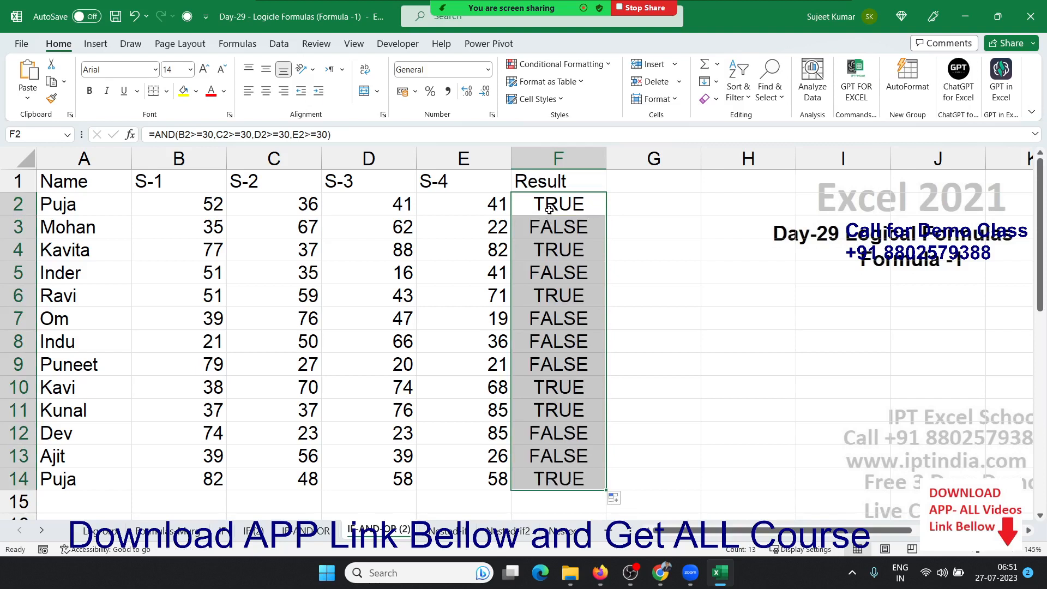
- Wrap the AND test in F2 in an IF returning "Pass" or "Fail", and fill it down to F14
double_click(531, 210)
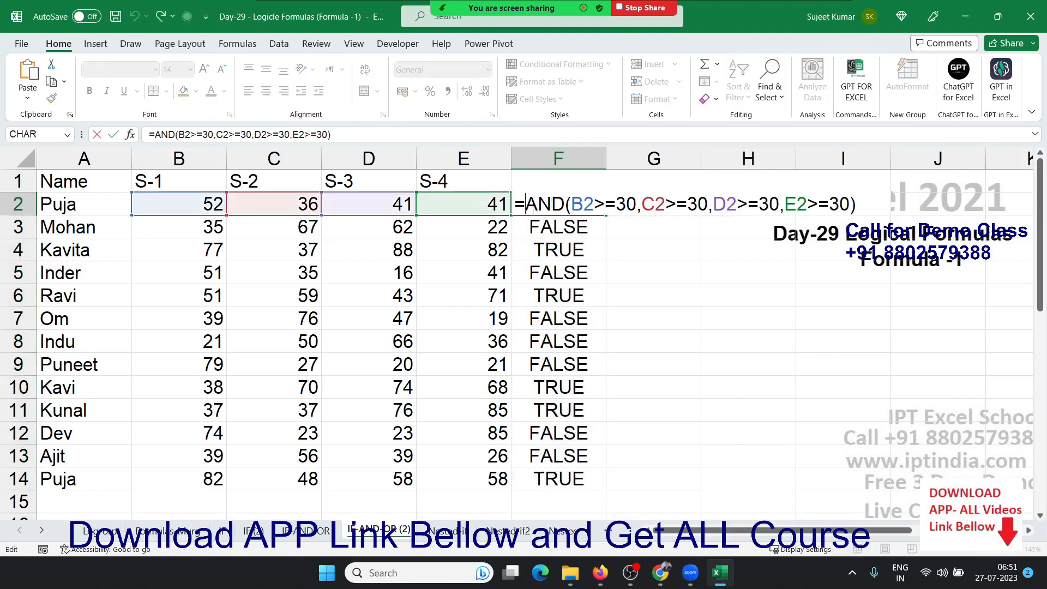
type("IF(")
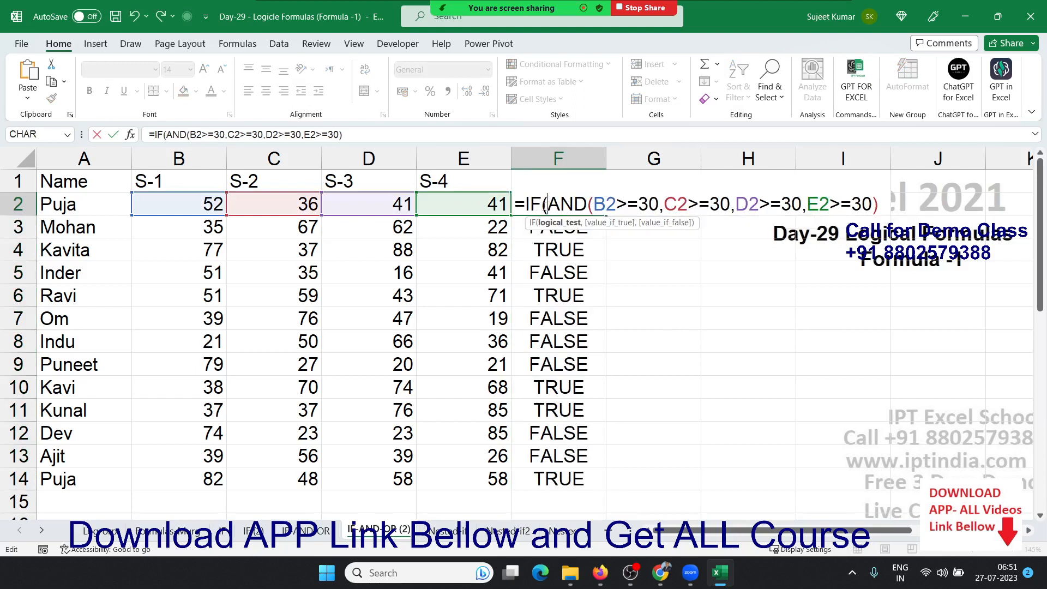
left_click(885, 205)
type(",\"Pass\"")
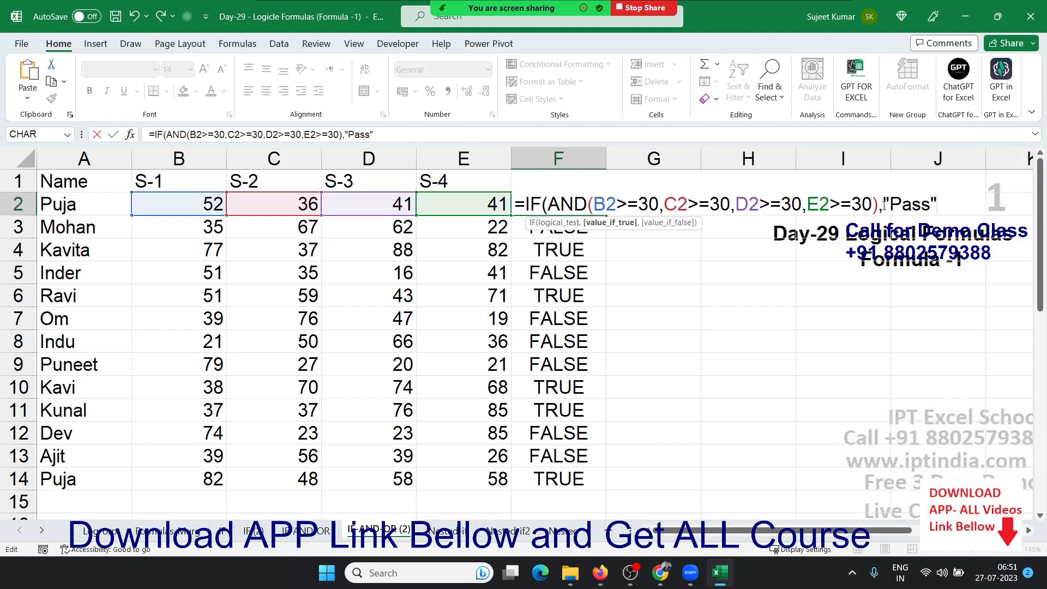
type(",\"Fa")
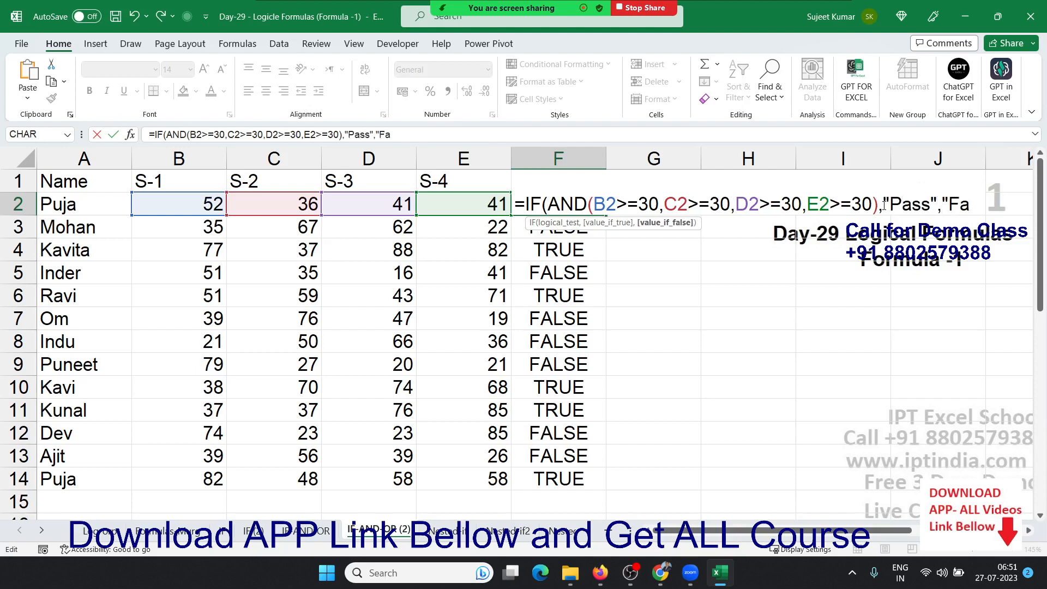
type("il\")")
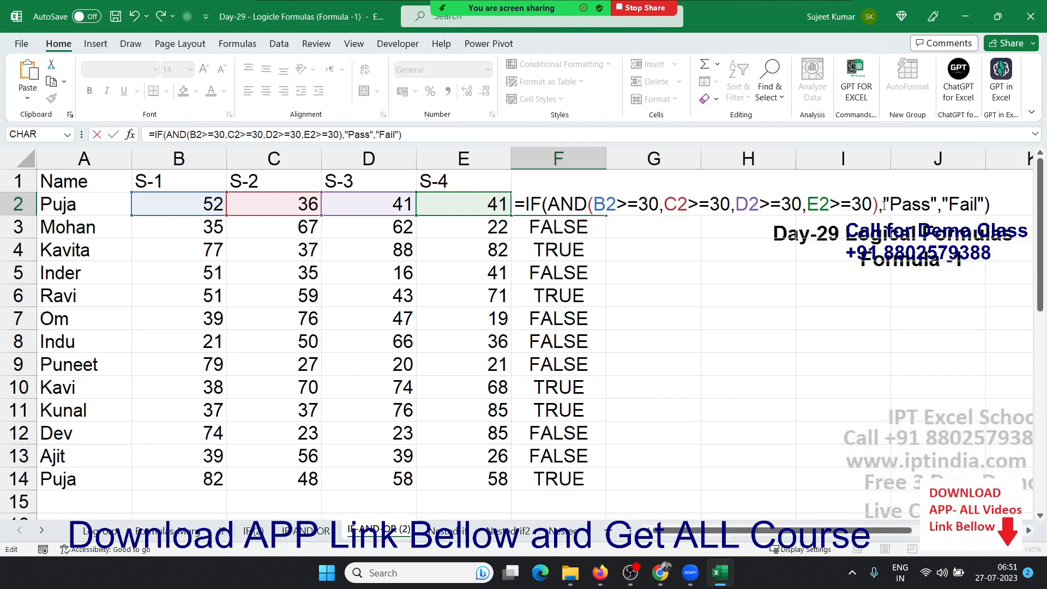
key("ctrl+Return")
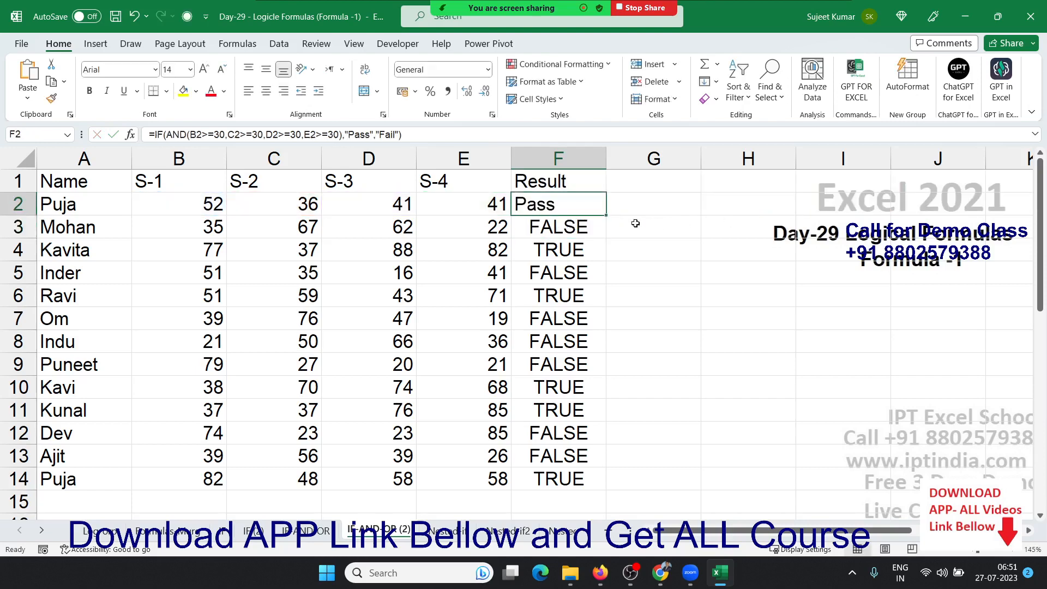
double_click(607, 216)
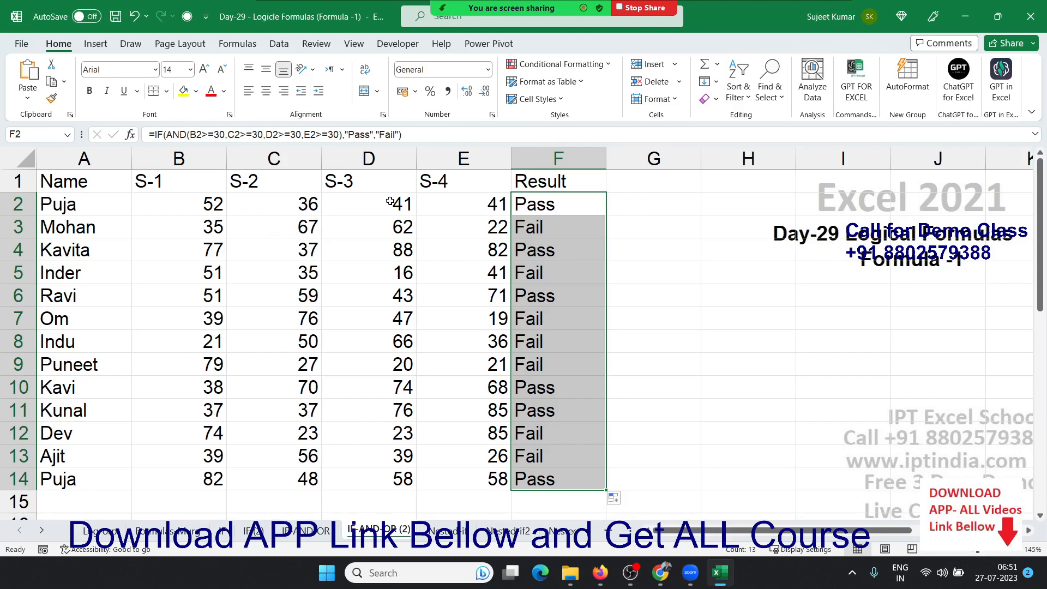
- Examine the Advance and Loan table with its XOR formula in O2, and return to the start of row 2 in the marks table
left_click(563, 199)
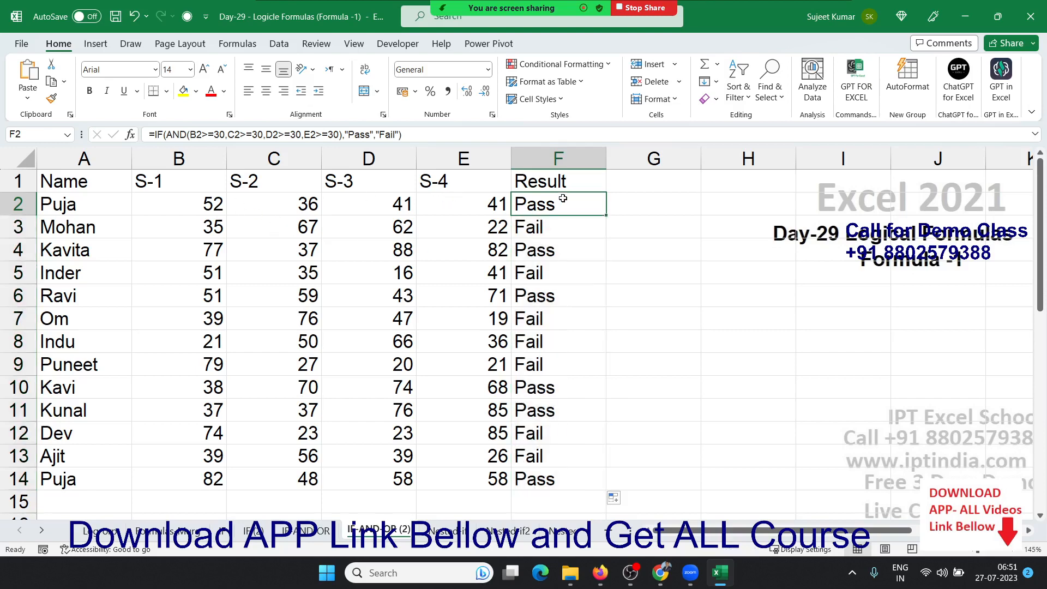
key("Right")
key("Right")
key("Right")
key("Right")
key("Right")
key("Right")
key("Right")
key("Right")
key("Right")
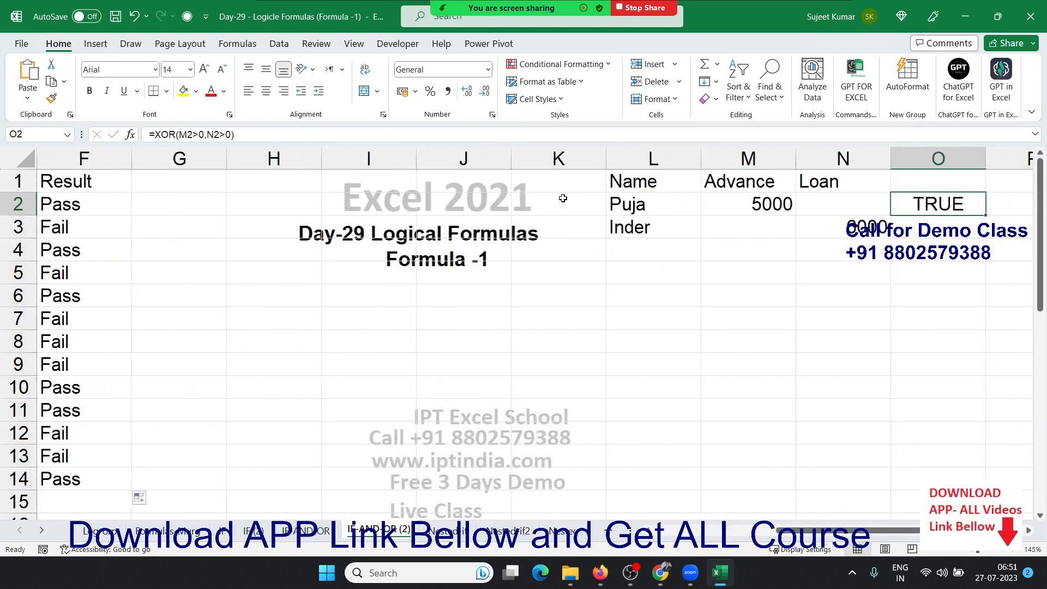
key("Left")
key("Left")
key("Left")
key("Left")
key("Left")
key("Left")
key("Left")
key("Left")
key("Left")
key("Left")
key("Left")
key("Left")
key("Left")
key("Left")
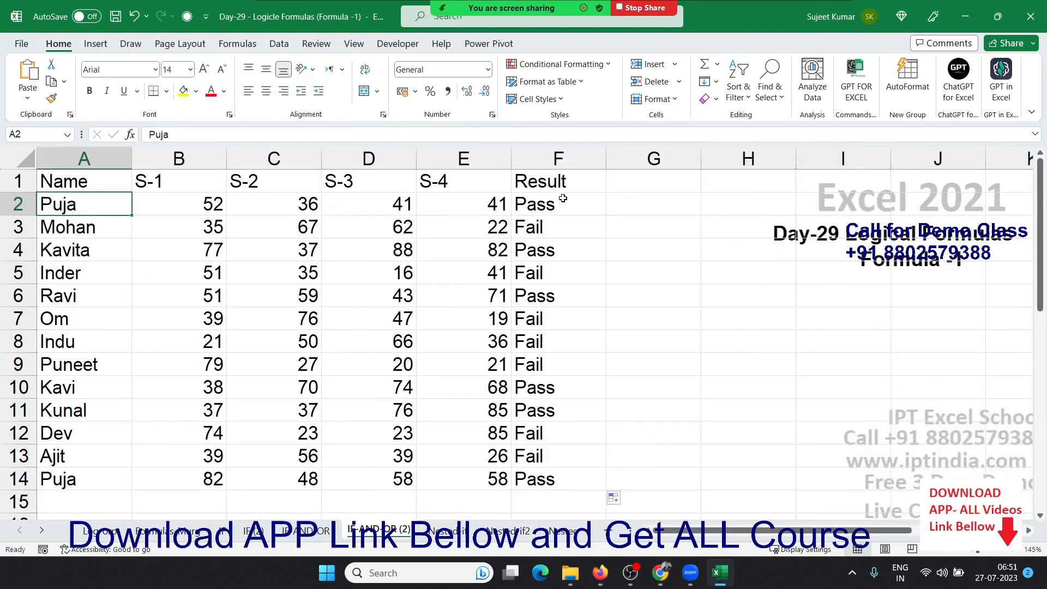
- Clear the existing Status results and the adjacent test in G30:H31 of the identity documents table that starts in A29
scroll(437, 246, "down", 7)
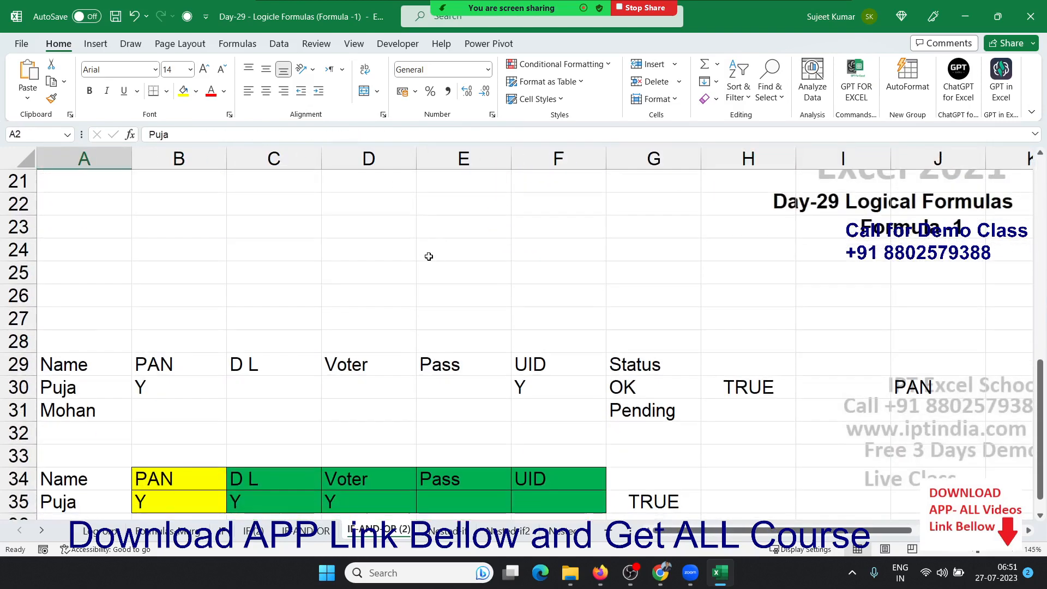
scroll(275, 331, "down", 1)
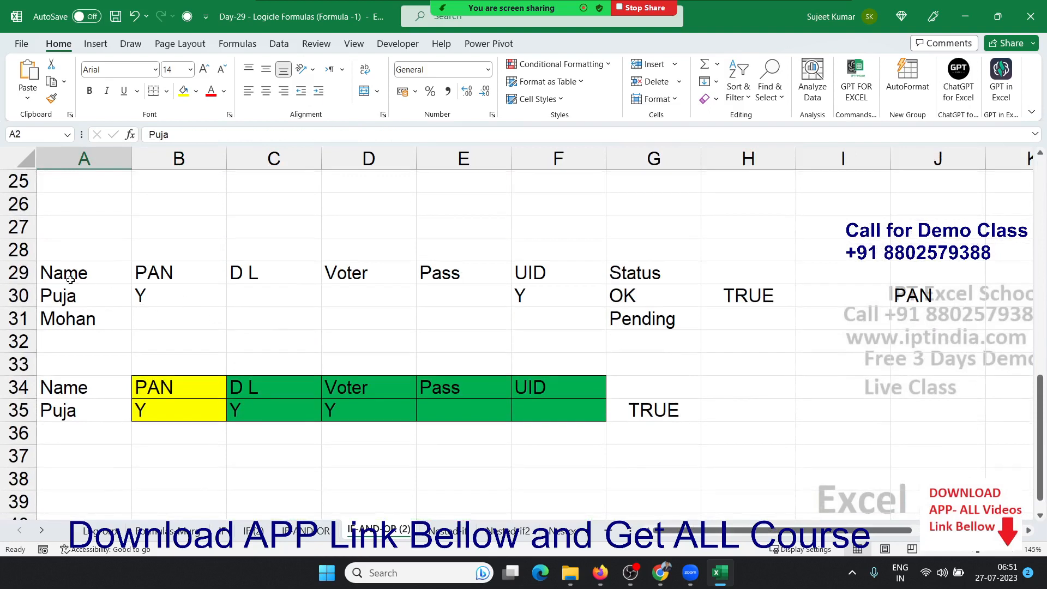
left_click_drag(71, 280, 523, 324)
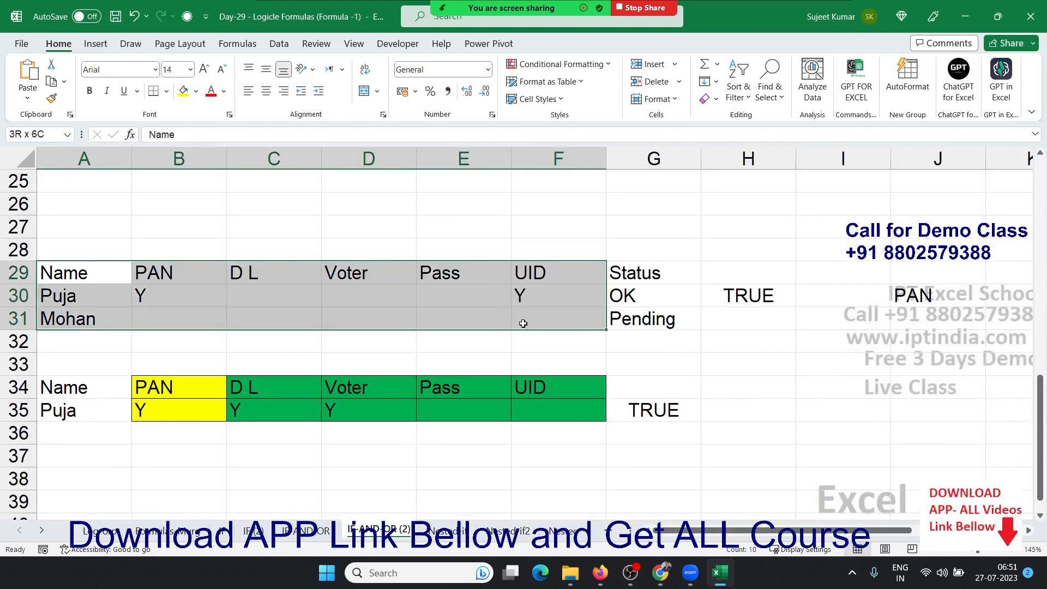
left_click_drag(643, 304, 732, 320)
key("Delete")
key("Left")
key("Left")
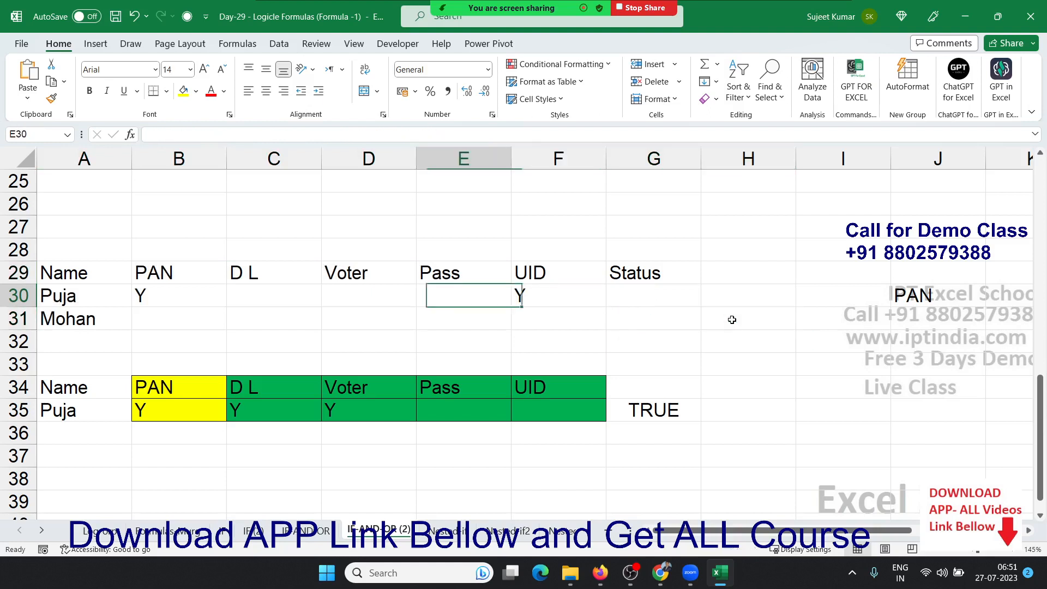
- Go through the first person's entries in row 30 under PAN, D L, Voter, Pass and UID, up to the empty Status cell
key("Left")
key("Left")
key("Left")
key("Left")
key("Right")
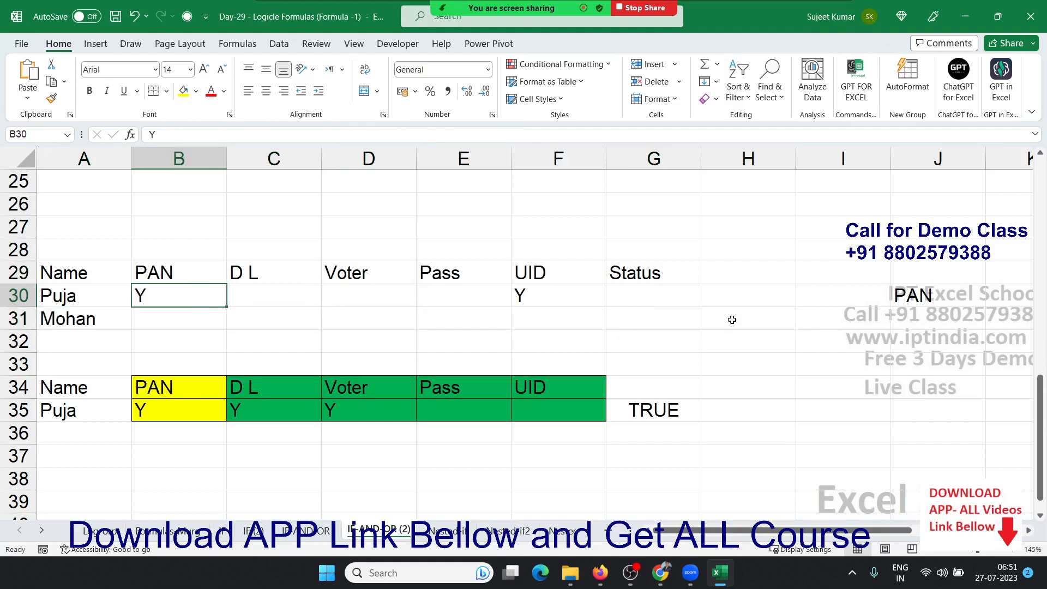
key("Right")
key("Right")
key("Right")
key("Right")
key("Right")
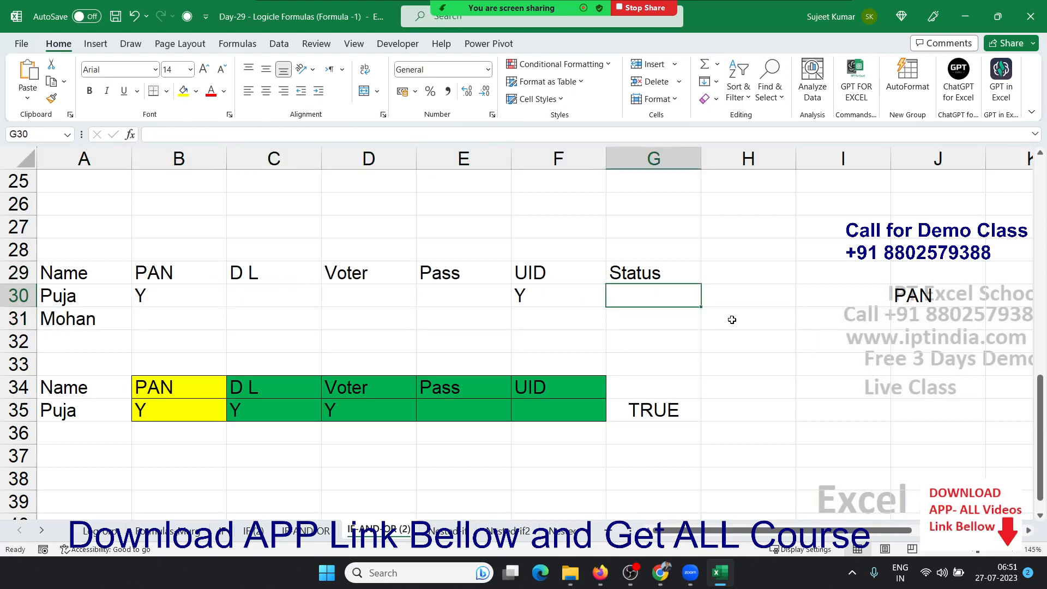
key("Left")
key("Left")
key("Left")
key("Left")
key("Left")
key("Left")
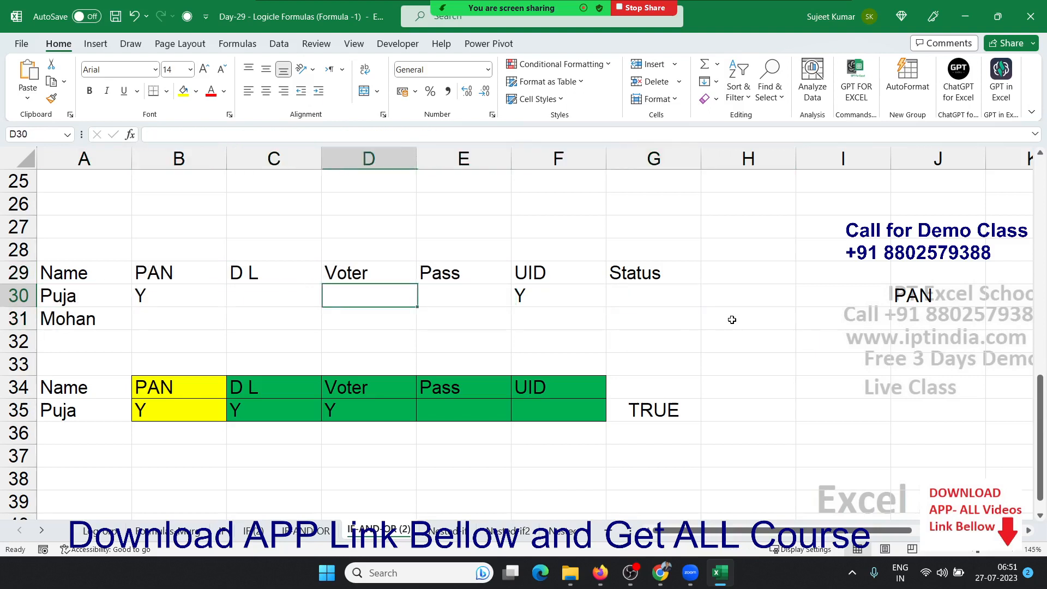
key("Right")
key("Right")
key("Right")
key("Right")
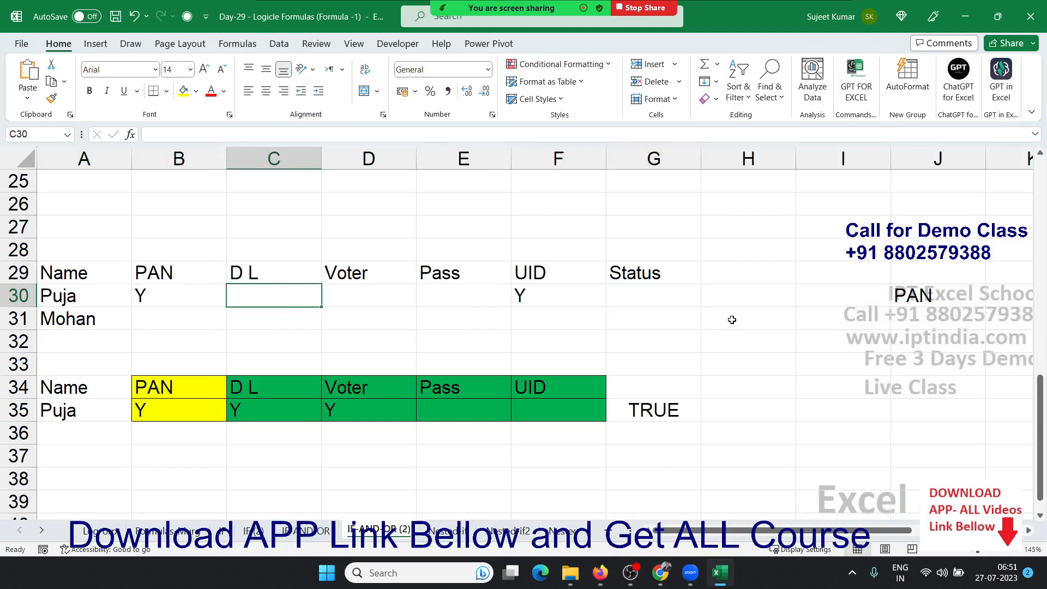
- Mark the second person's Voter document as Y in D31
key("Left")
key("Down")
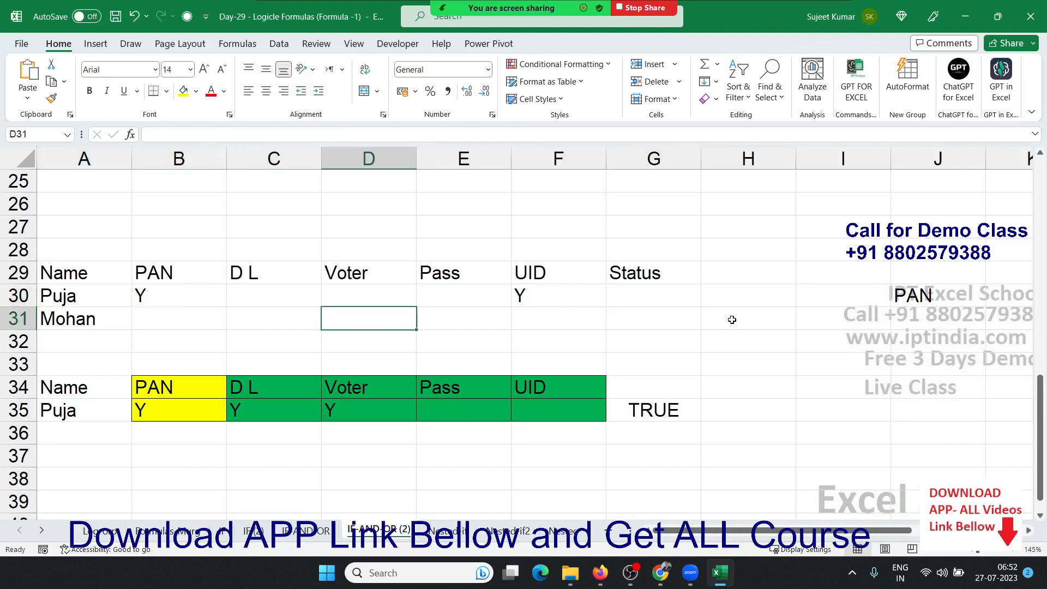
type("Y")
key("Right")
key("Right")
key("Right")
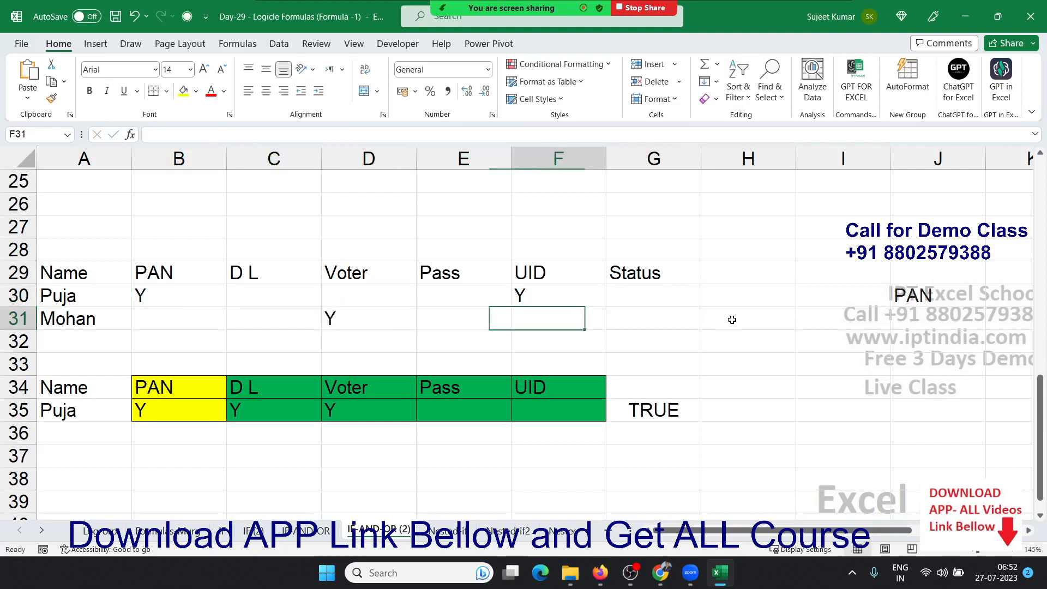
- Start an OR formula in the first person's Status cell G30 that tests whether PAN cell B30 equals "y"
key("Up")
key("Left")
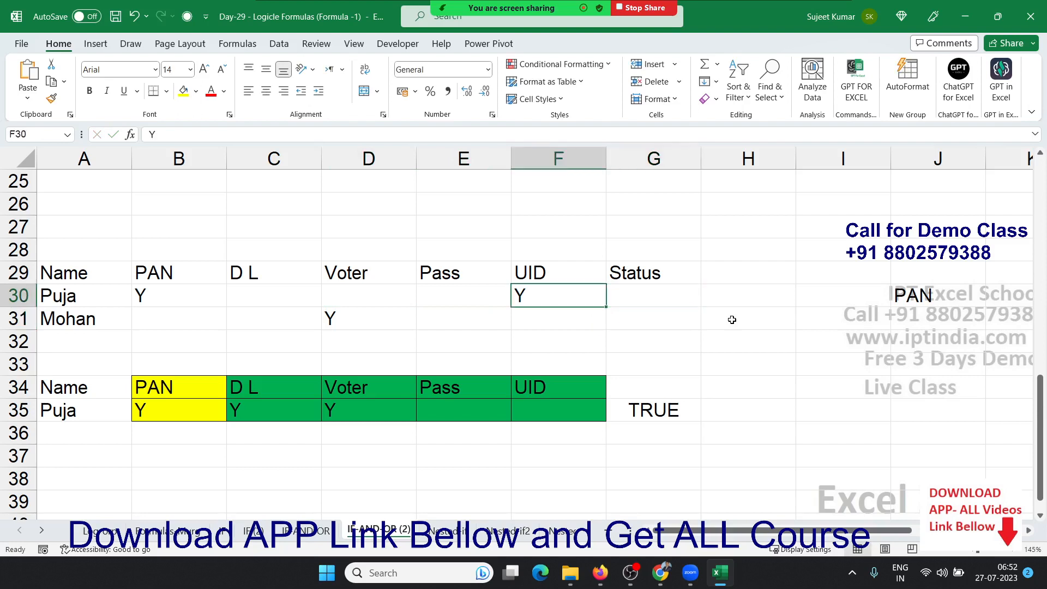
key("shift+Left")
key("shift+Left")
key("shift+Left")
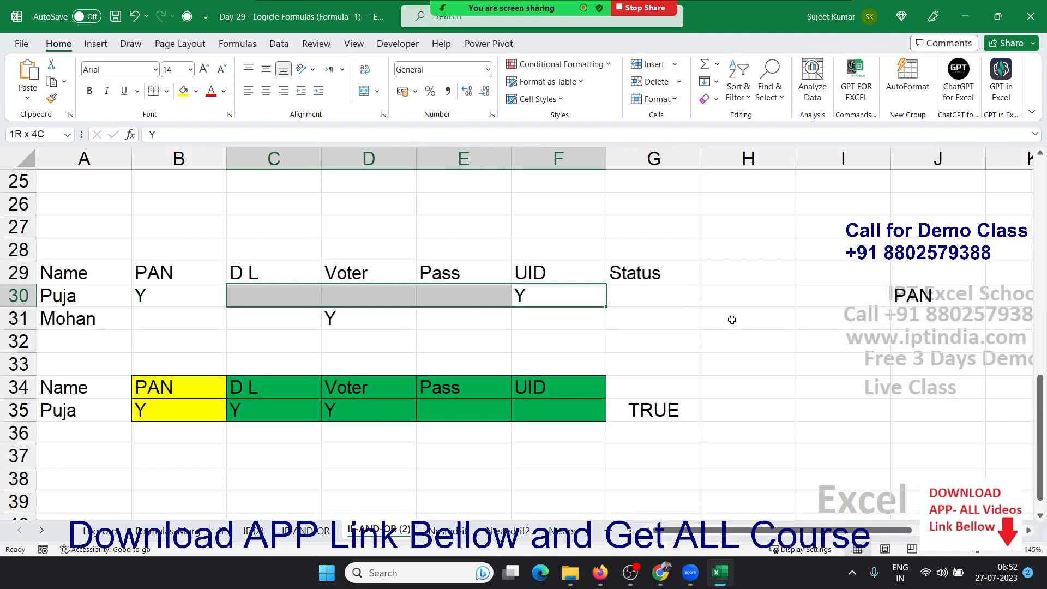
key("Right")
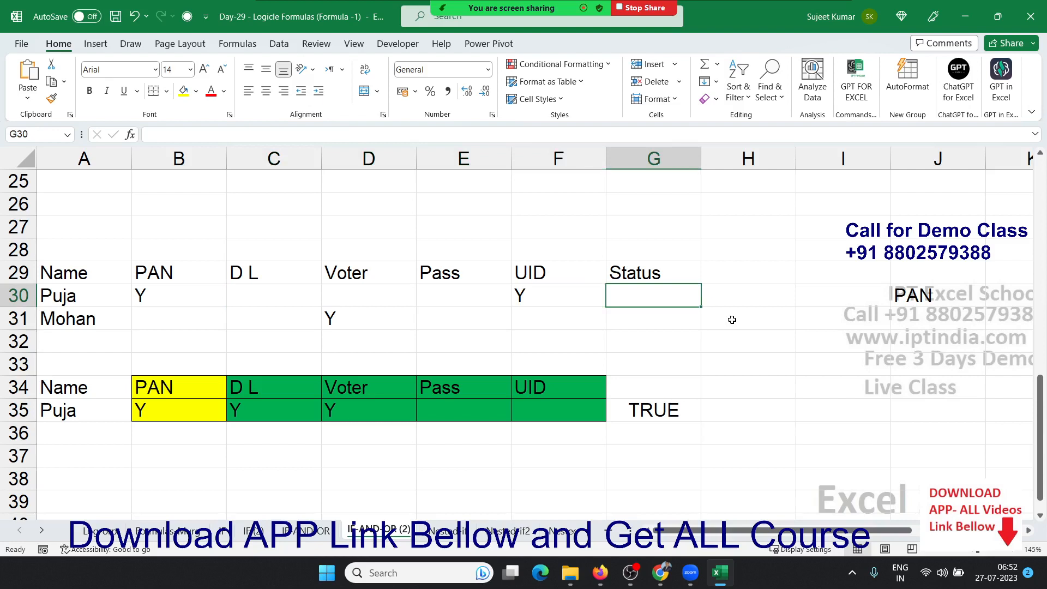
type("=or")
key("Tab")
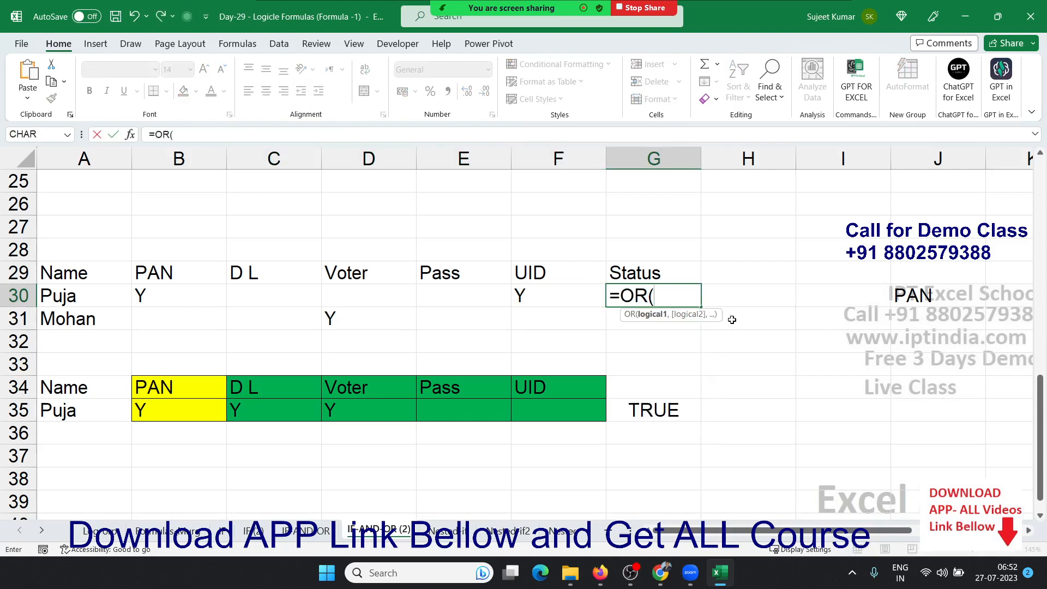
key("Left")
key("Left")
key("Left")
key("Left")
key("Left")
key("Left")
key("Right")
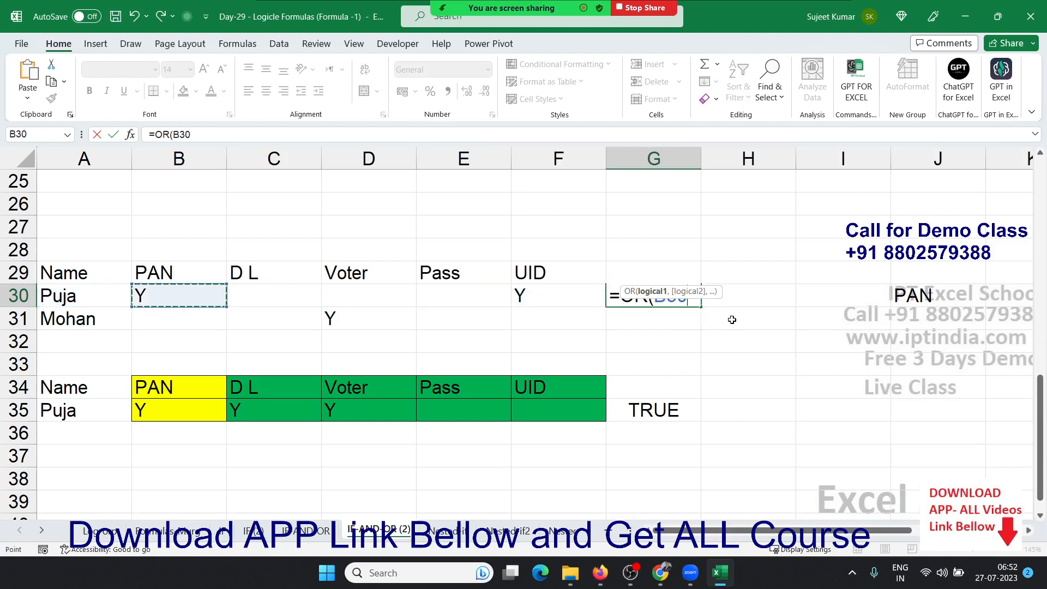
type("=\"y")
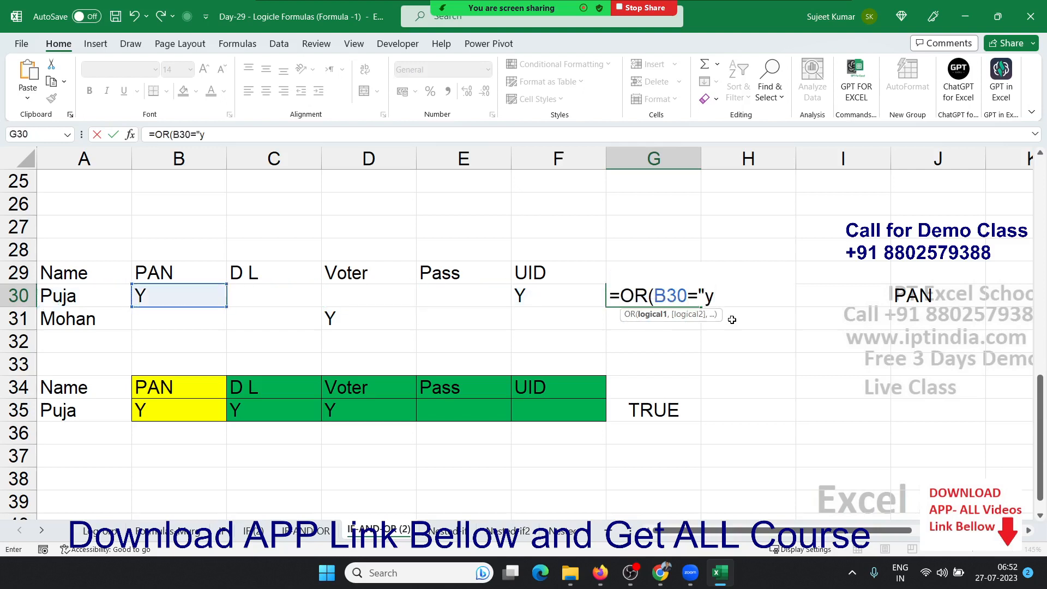
- Extend the OR formula in G30 with the tests C30="y" for D L and D30="y" for Voter
type("\",")
key("Left")
key("Left")
key("Left")
key("Left")
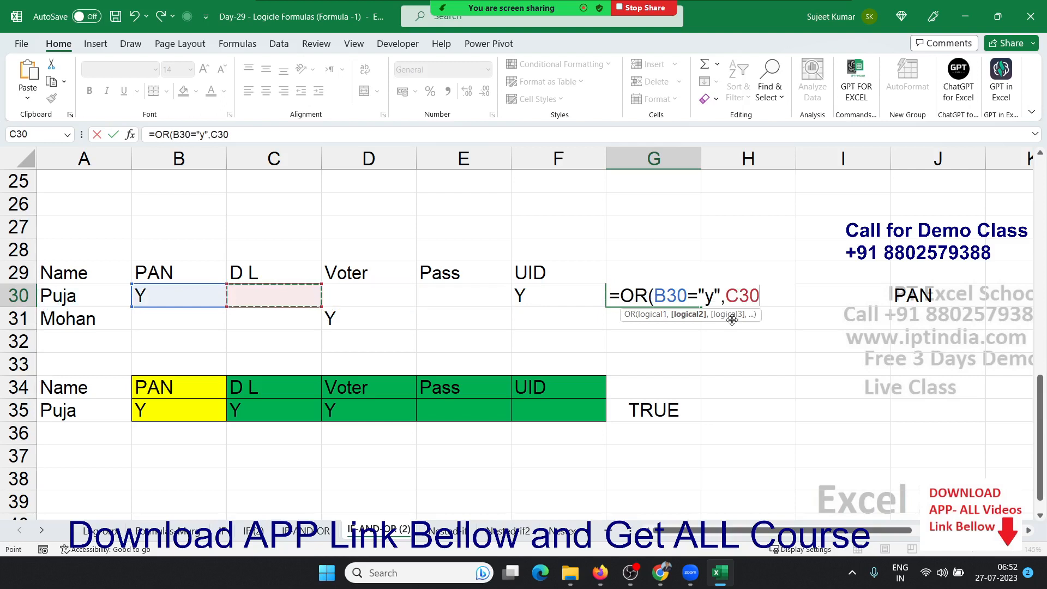
type("=\"y\",")
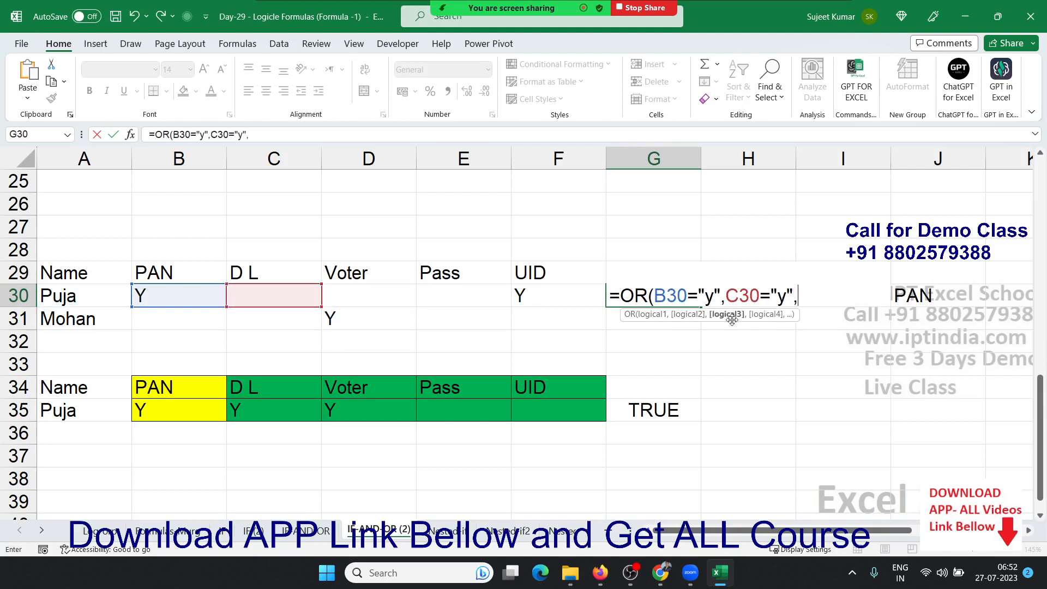
key("Left")
key("Left")
key("Left")
type("=\"y")
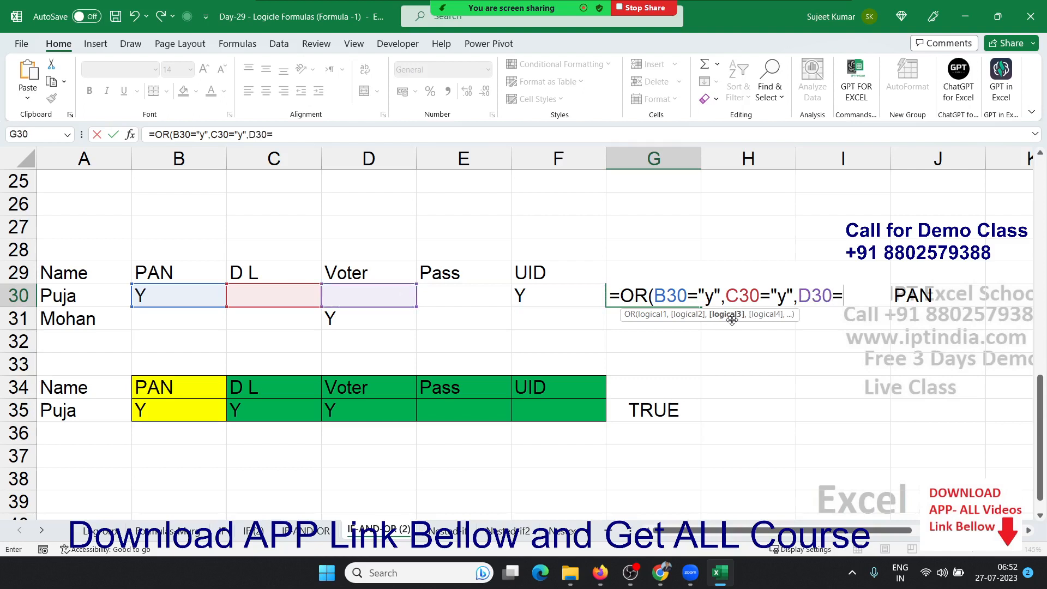
- Add the tests E30="y" for Pass and F30="y" for UID, and complete the OR formula in G30
type("\",")
key("Left")
key("Left")
type("=")
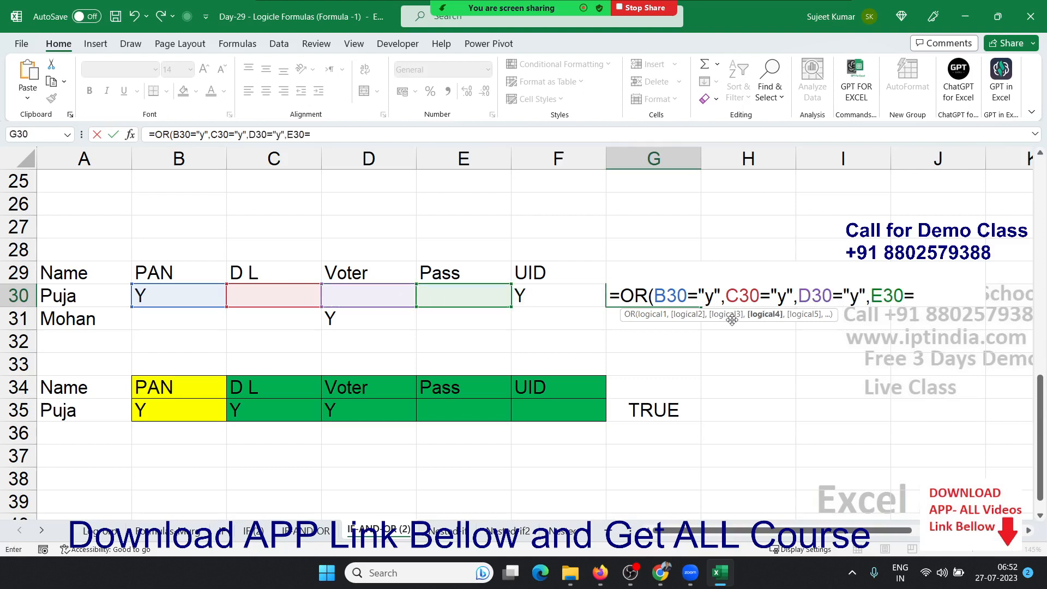
type("\"y")
key("Return")
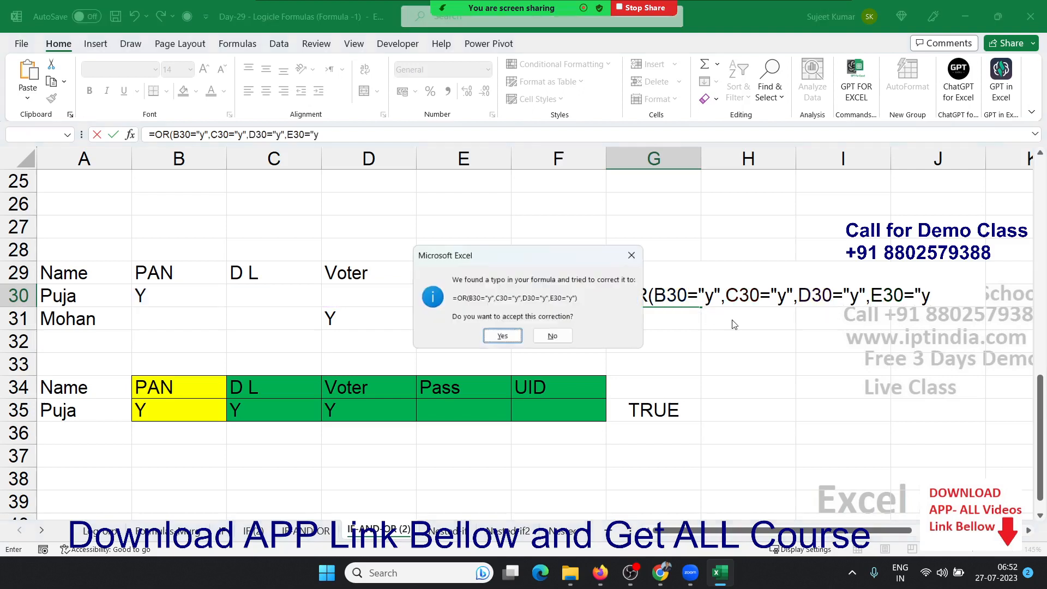
key("Escape")
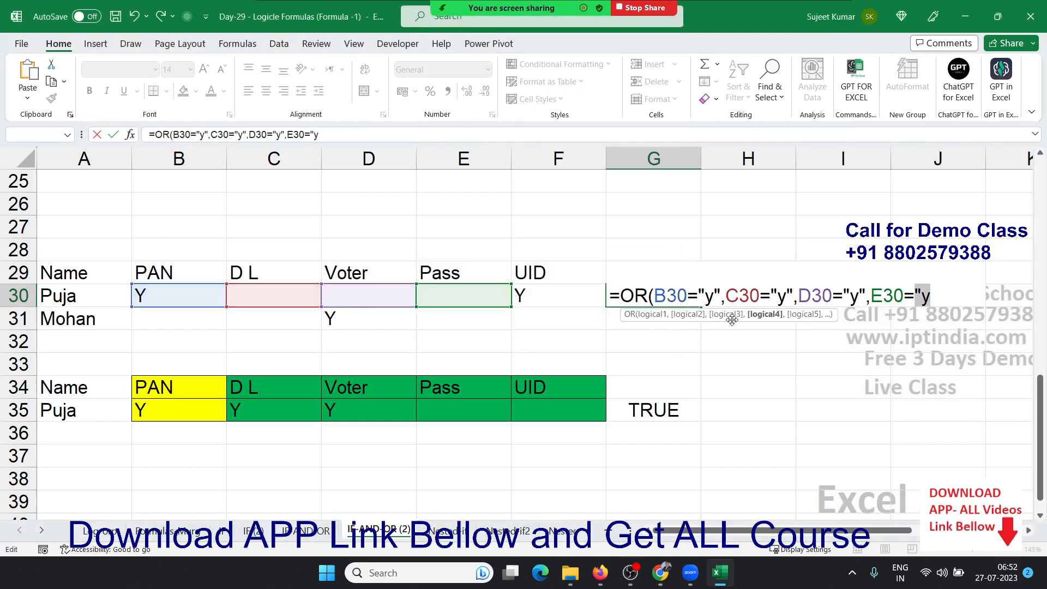
key("Right")
type("\",")
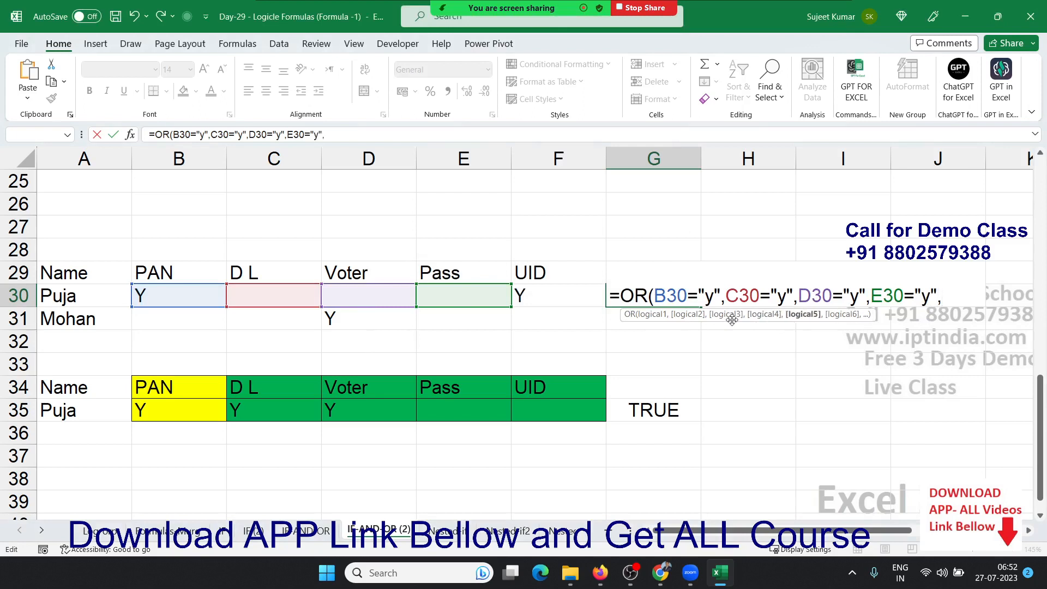
left_click(559, 297)
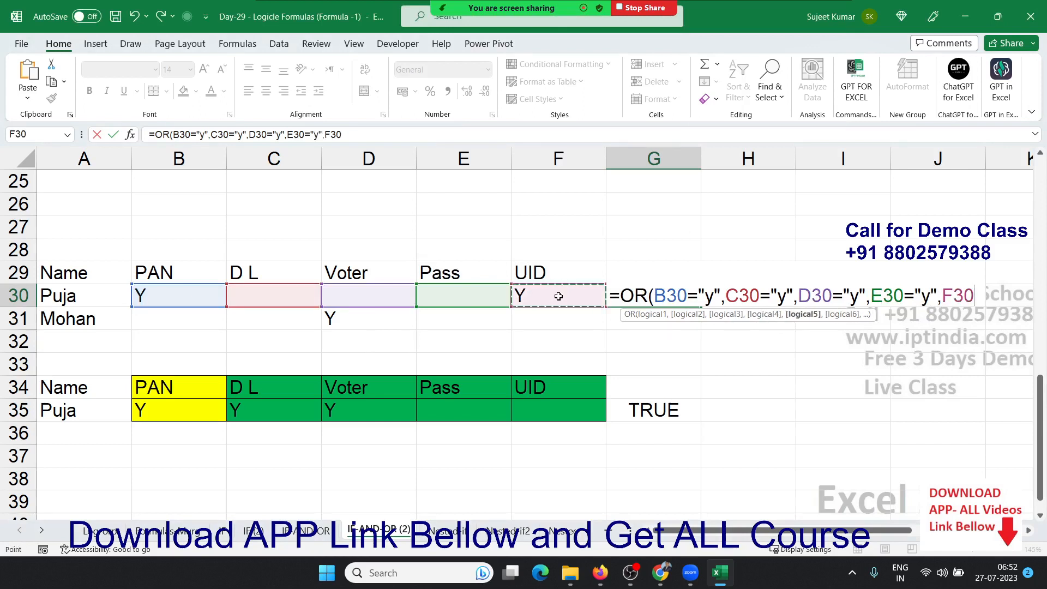
type("=\"y\"")
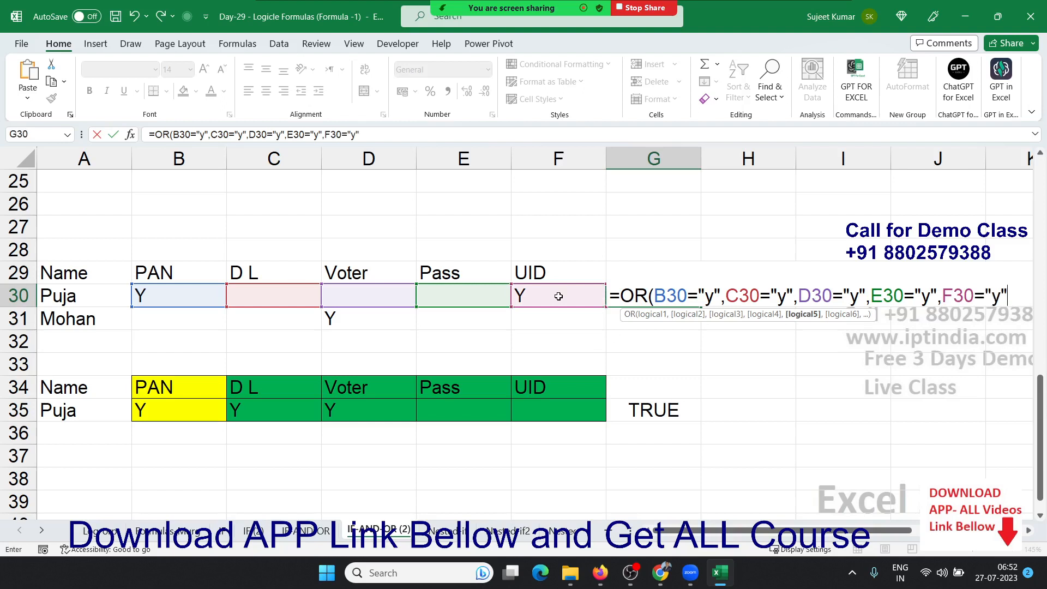
key("Return")
- Fill the OR formula from G30 down to G31
key("Up")
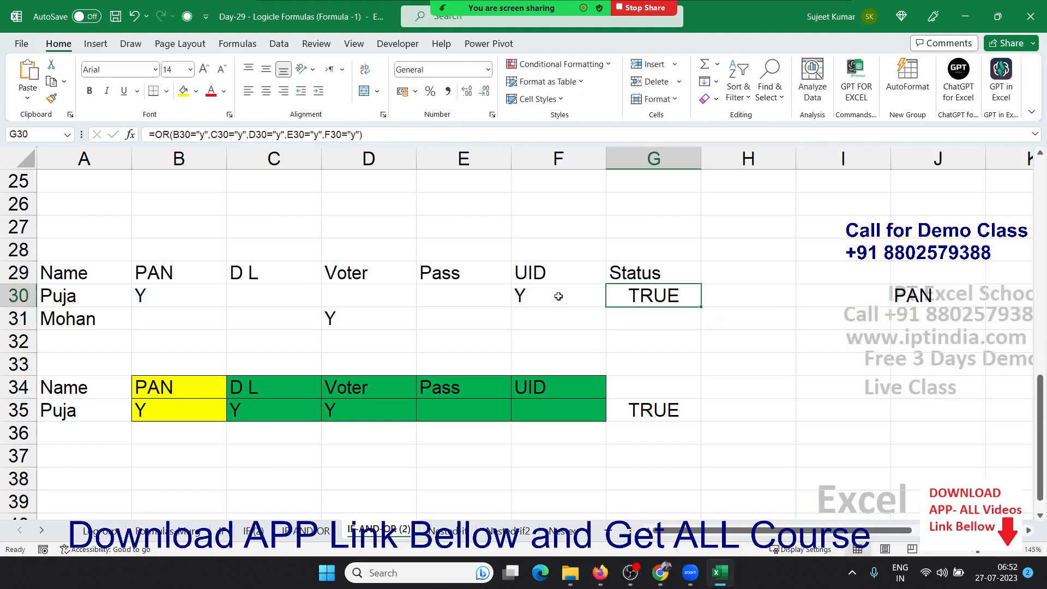
key("shift+Down")
key("ctrl+f")
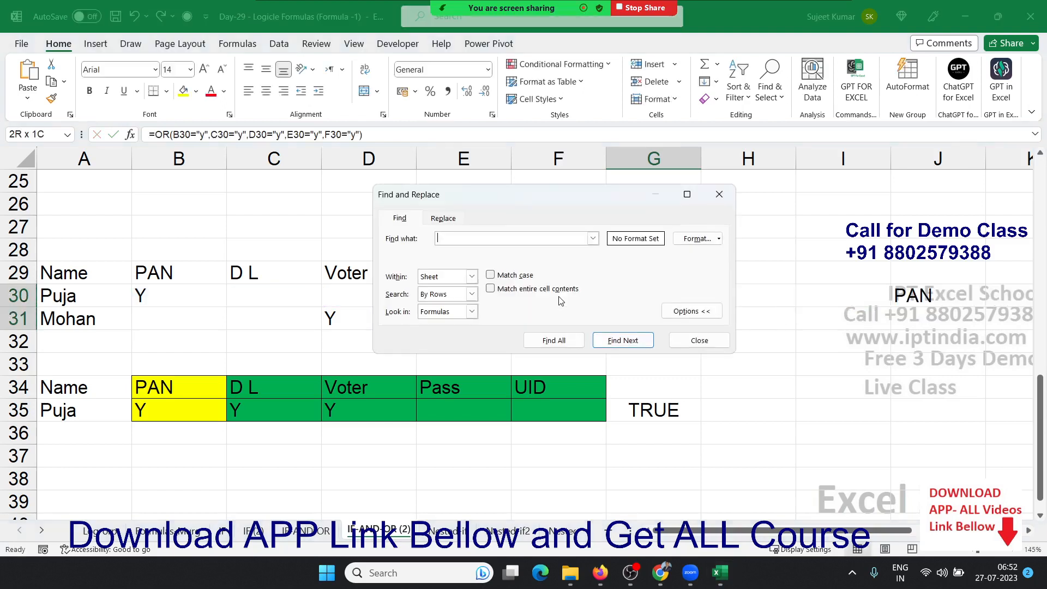
key("Escape")
key("ctrl+d")
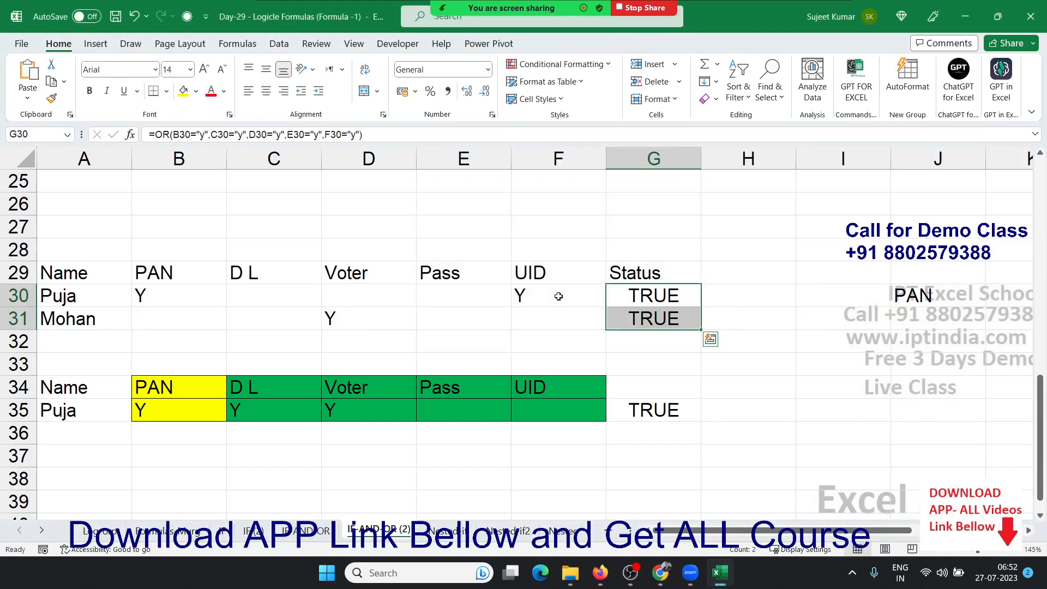
- Clear the second person's Voter entry in D31 to test the Status formula, and enter Y again
key("Down")
key("Left")
key("Left")
key("Left")
key("Delete")
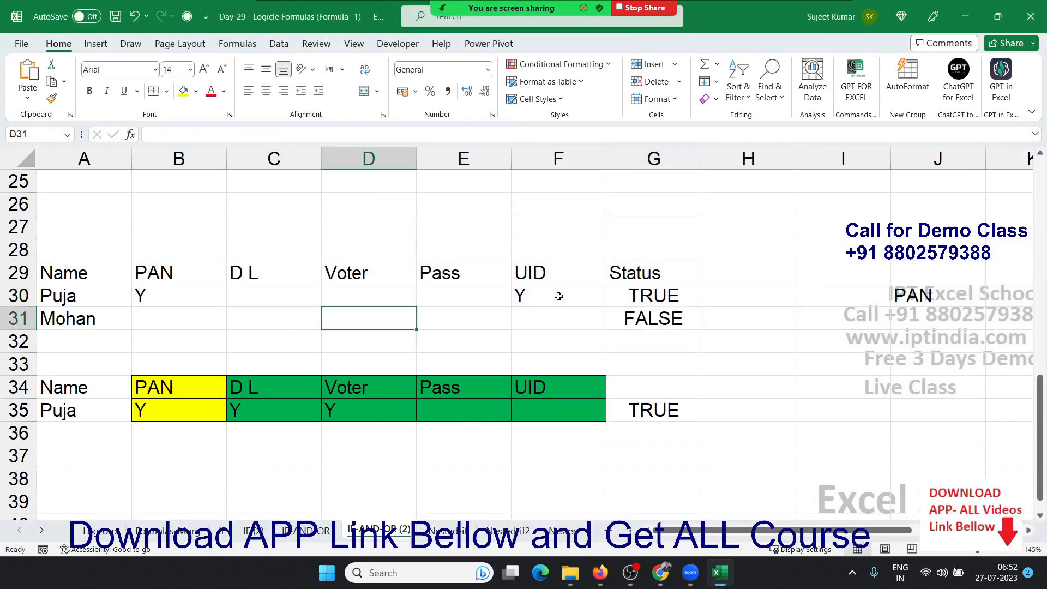
type("Y")
key("Tab")
- Wrap the OR formula in G30 in an IF function so that it becomes the logical test
key("Right")
key("Up")
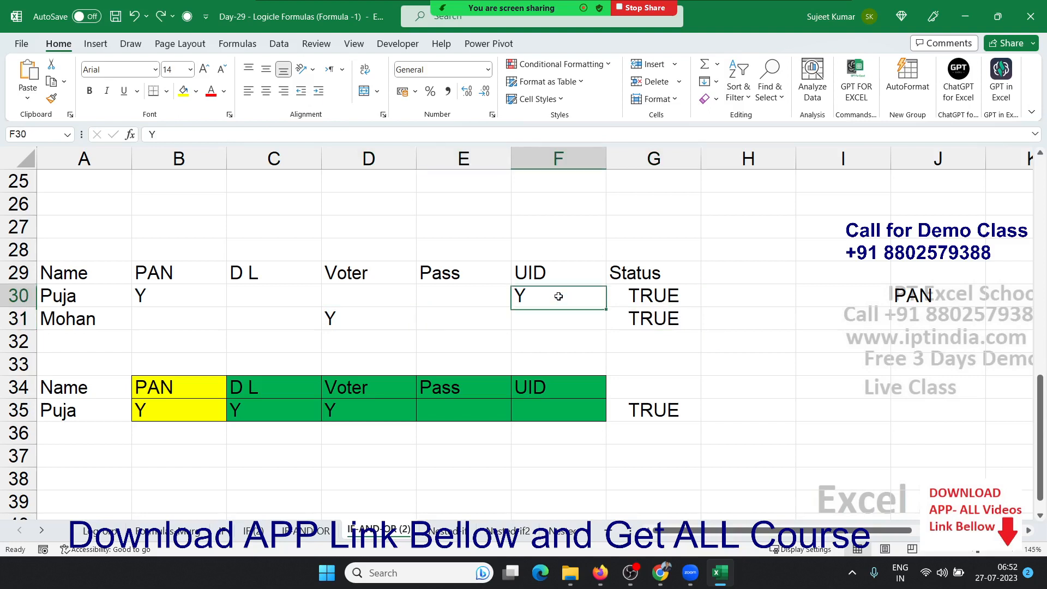
key("Right")
key("F2")
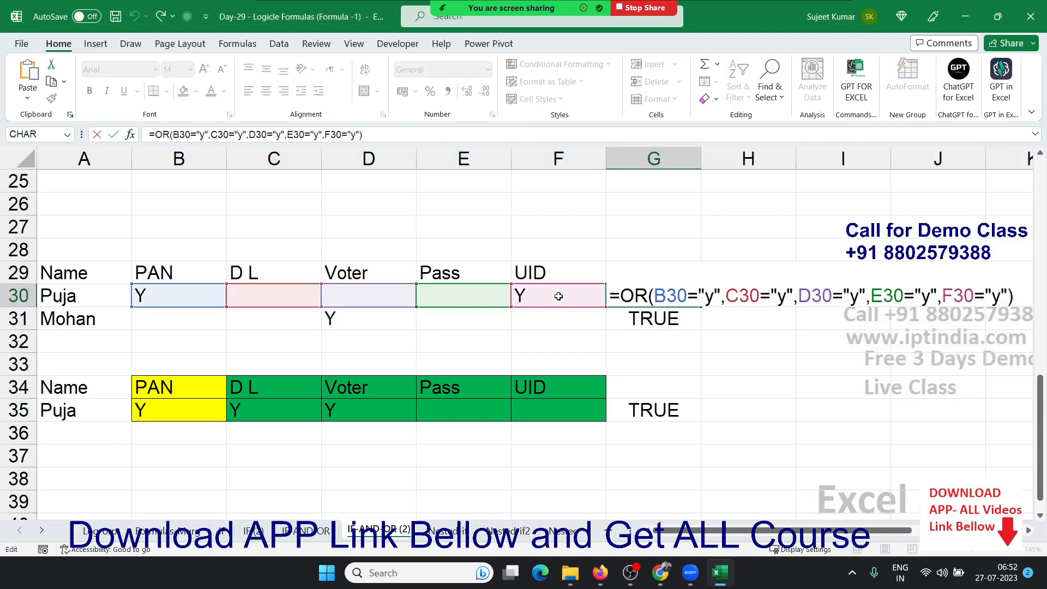
left_click(626, 294)
type("if")
key("Tab")
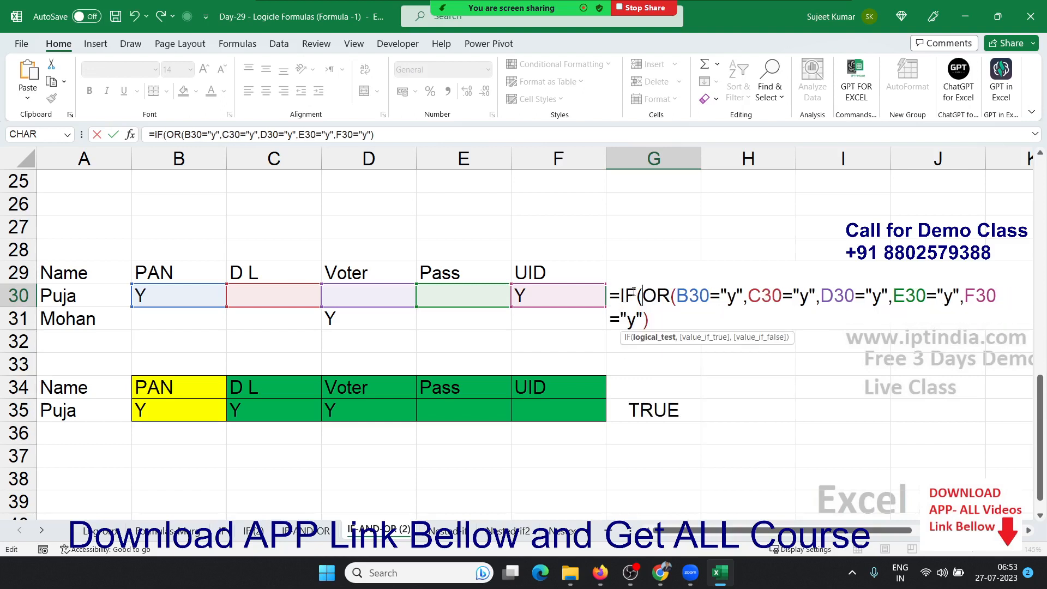
- Complete the IF formula in G30 with "OK" when true and "Pending" when false, accepting the closing correction
left_click(660, 318)
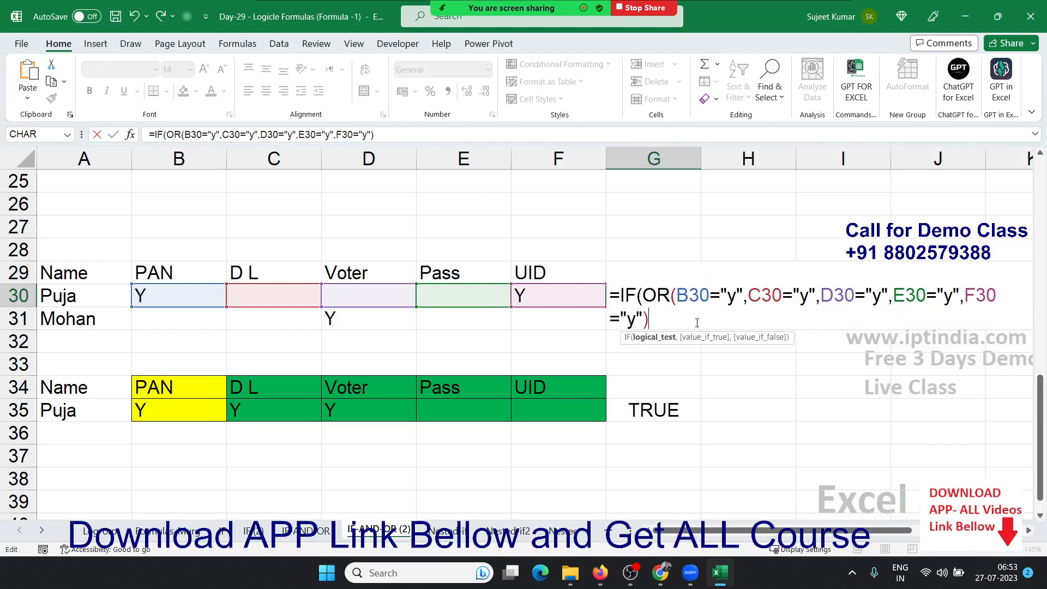
type(",\"O")
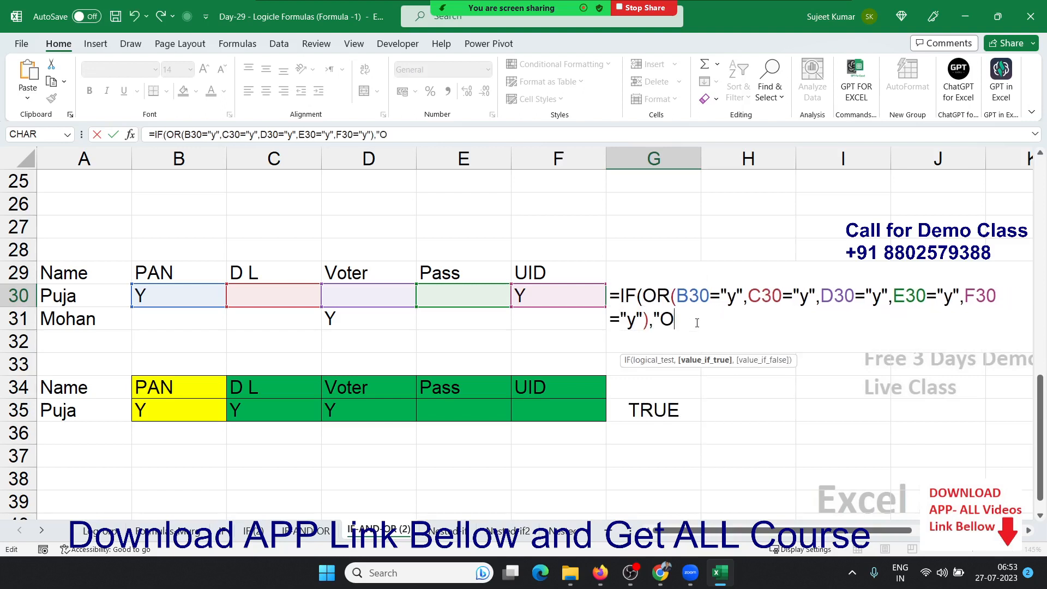
type("K\",\"P")
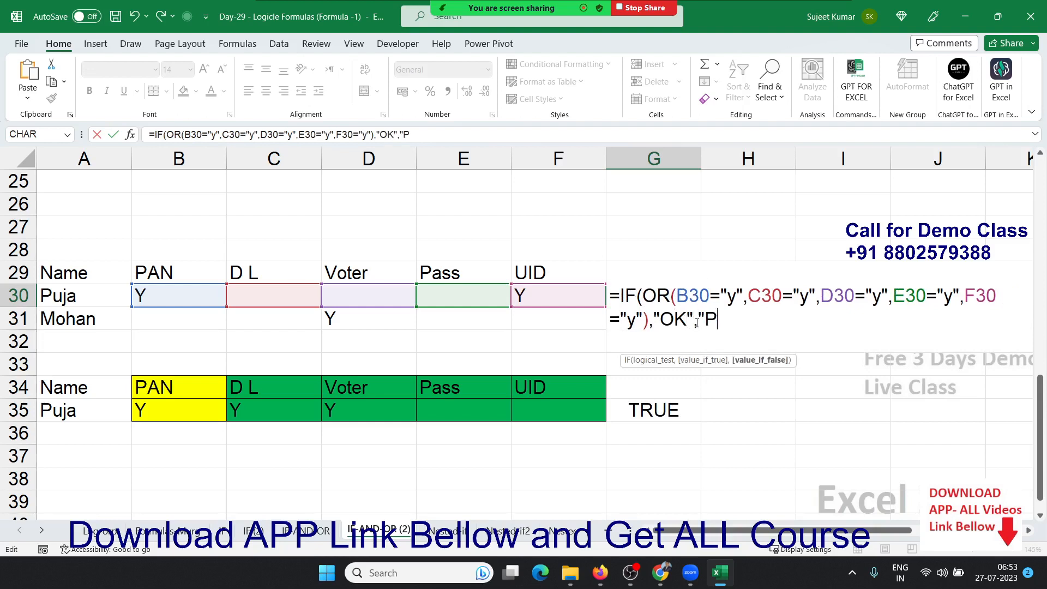
type("ending")
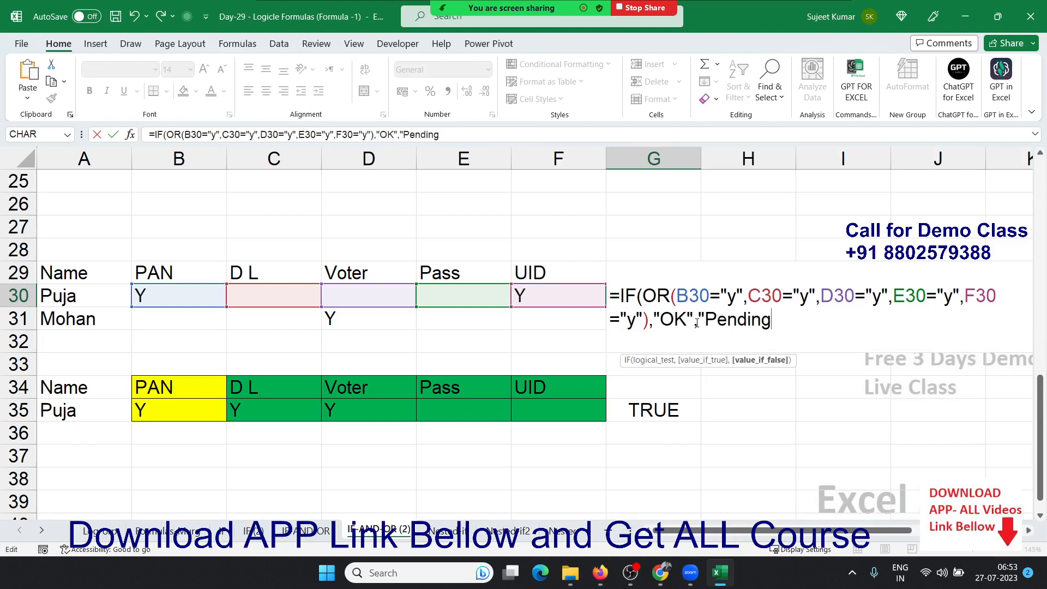
key("Return")
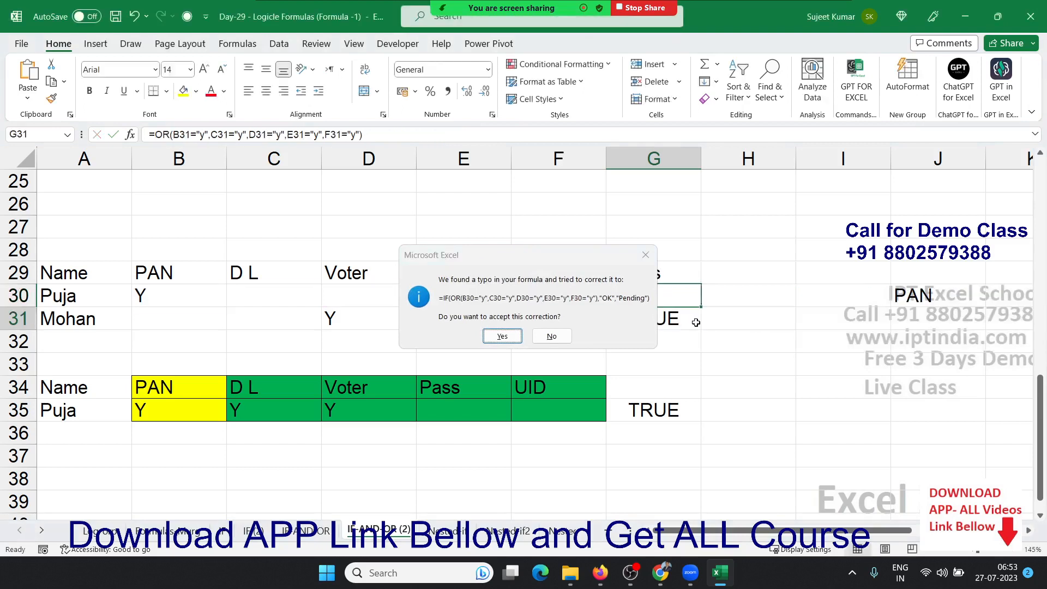
key("Return")
- Copy the combined IF and OR formula from G30 down to G31
key("Up")
key("shift+Down")
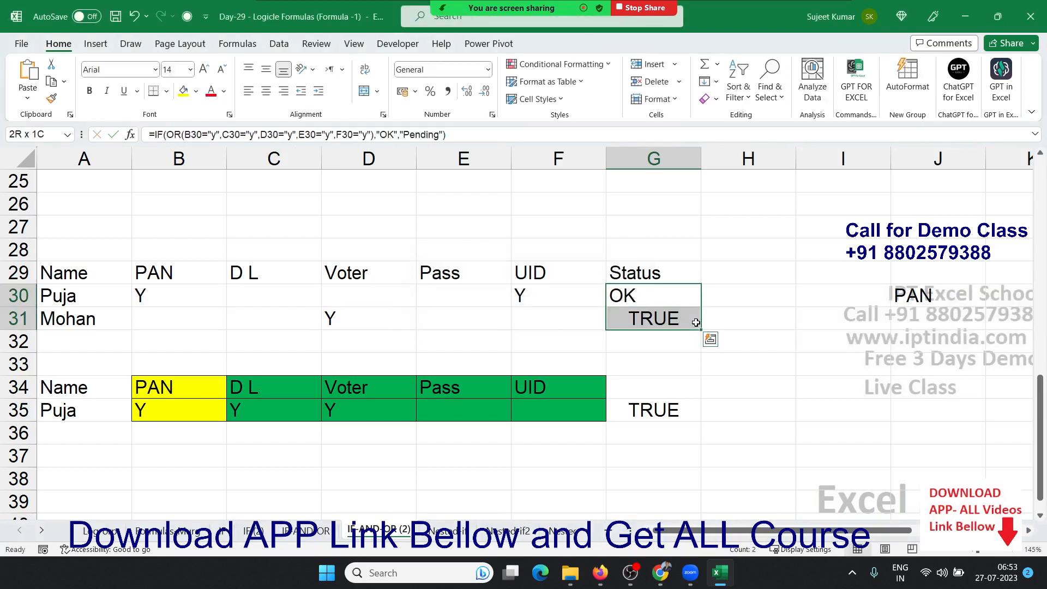
key("ctrl+d")
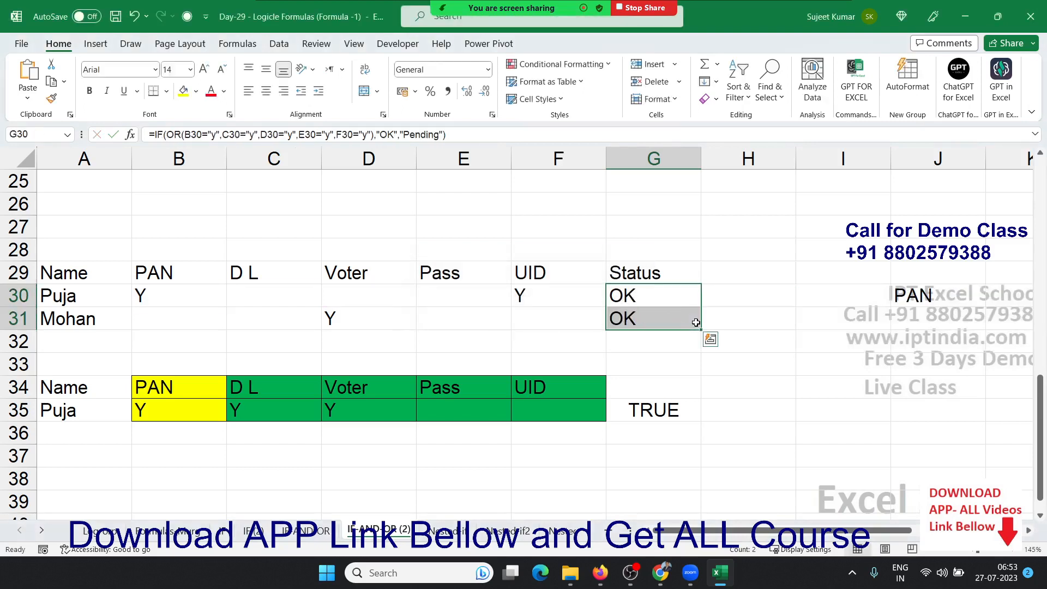
- Go through the second table's PAN entry in B35 and the other document entries in C35:F35
key("Down")
key("Down")
key("Down")
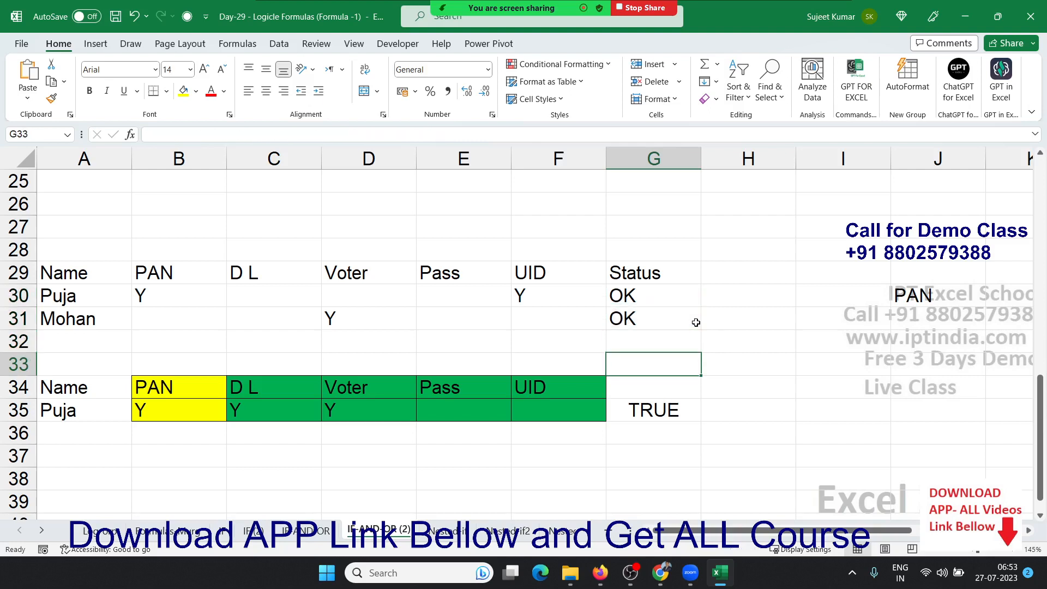
key("Down")
key("Down")
key("Left")
key("Left")
key("Left")
key("Left")
key("Left")
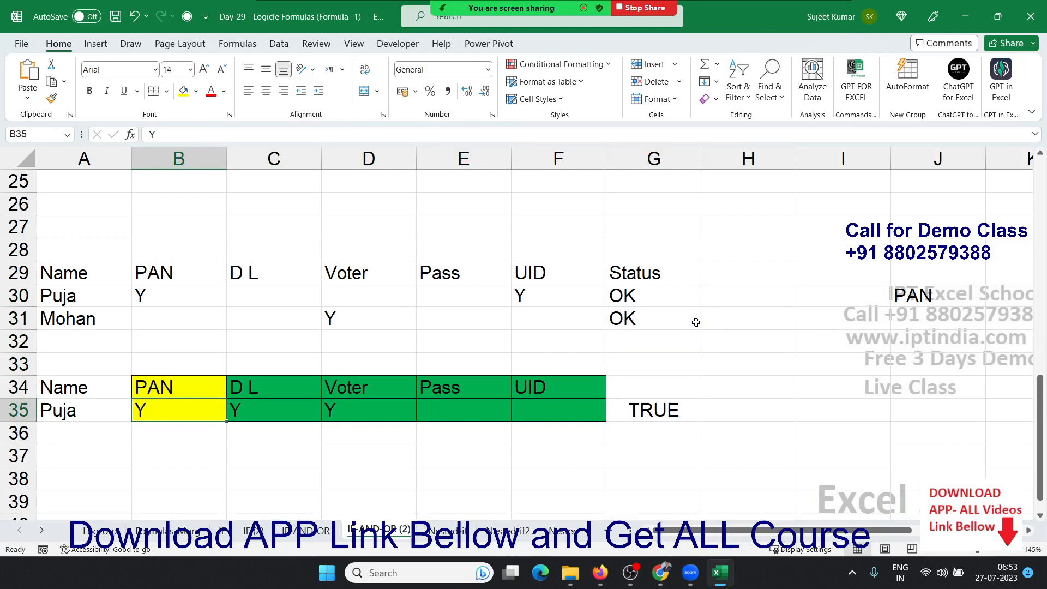
key("Right")
key("shift+Right")
key("shift+Right")
key("shift+Right")
key("shift+Right")
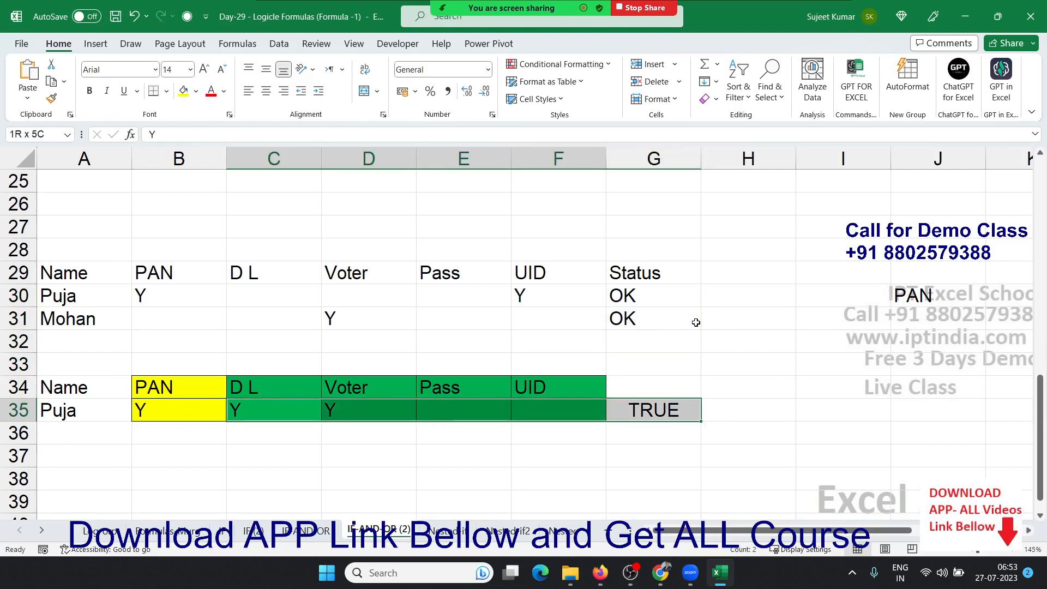
key("shift+Left")
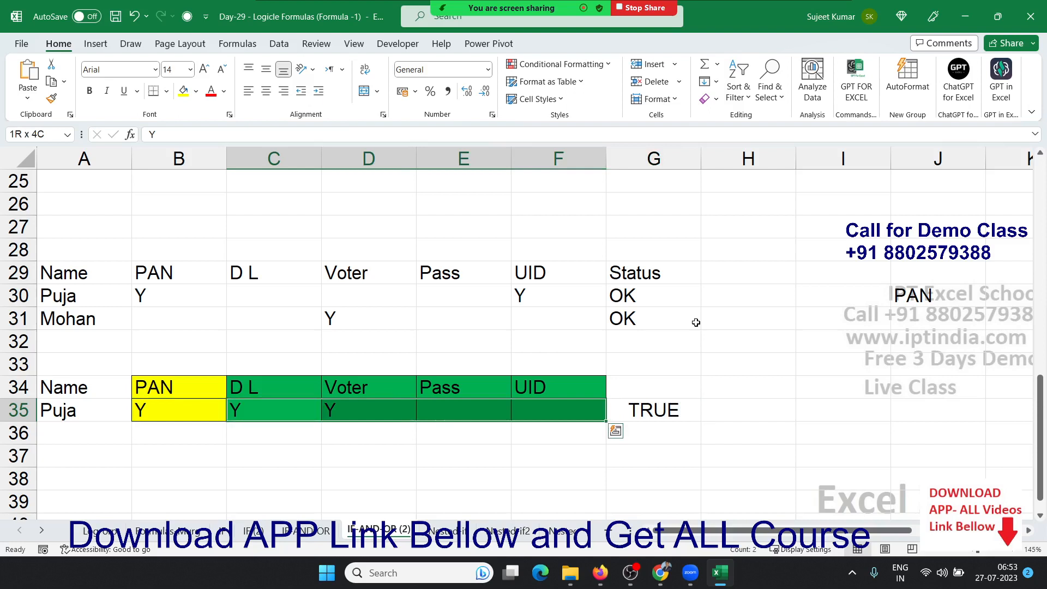
- Clear the existing test formula in G35 beside the second document table
key("Right")
key("Right")
key("Right")
key("Right")
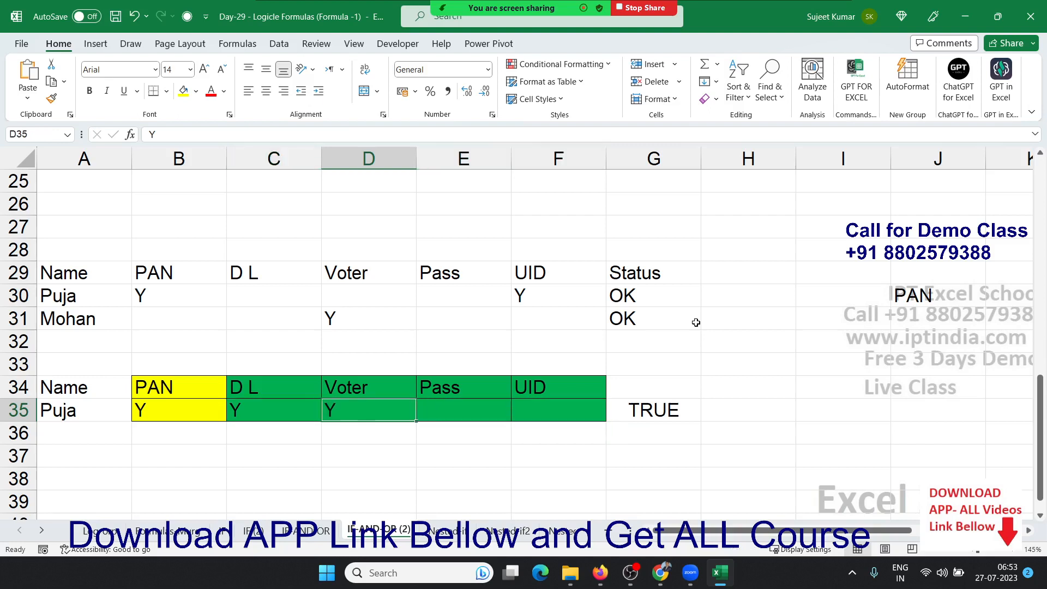
key("Delete")
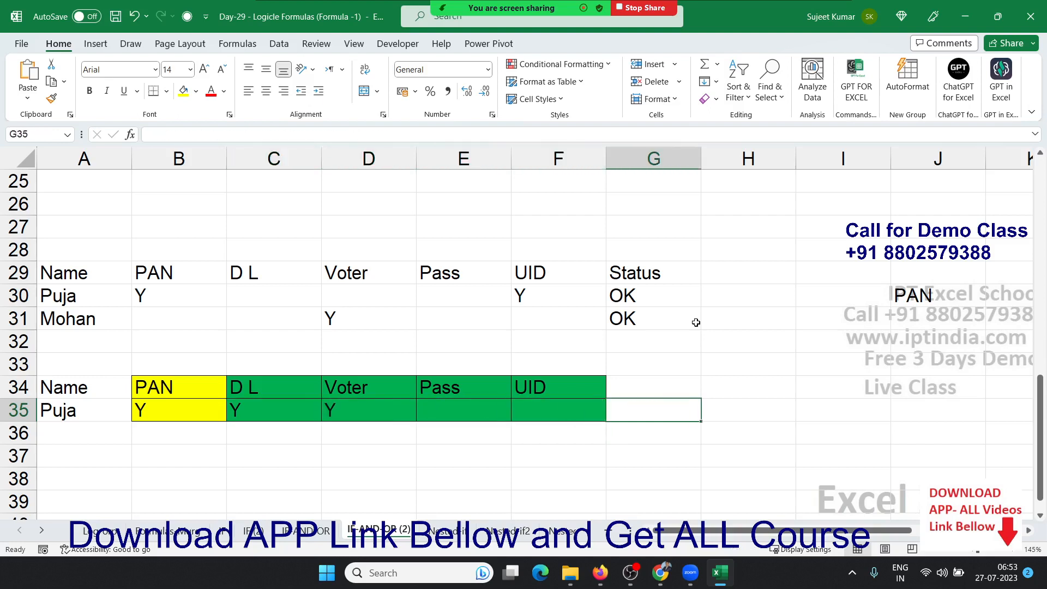
- Start an AND formula in G35 whose first condition tests the PAN entry, B35="y"
type("=")
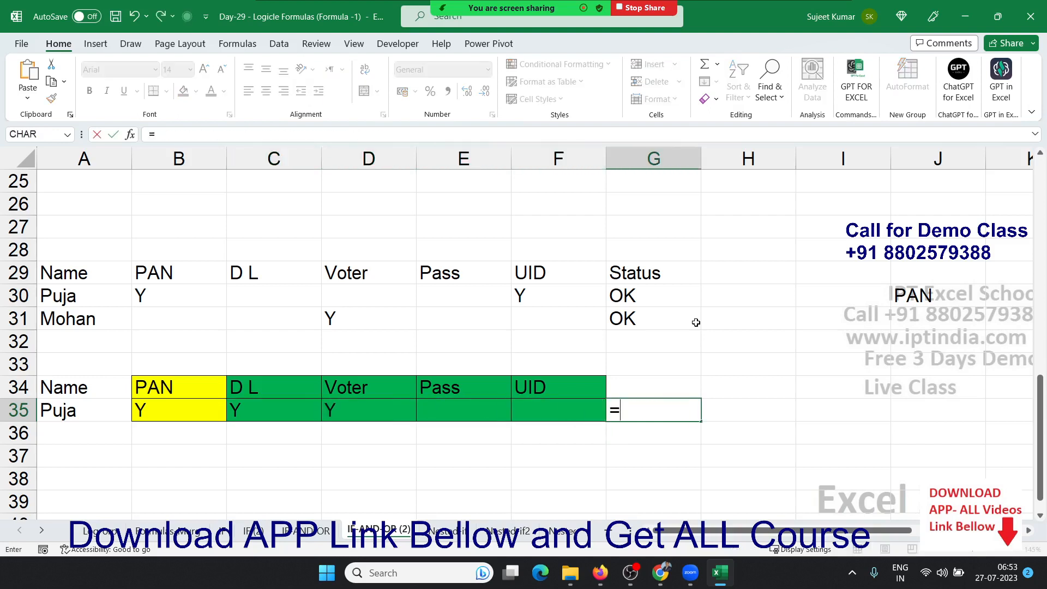
type("and")
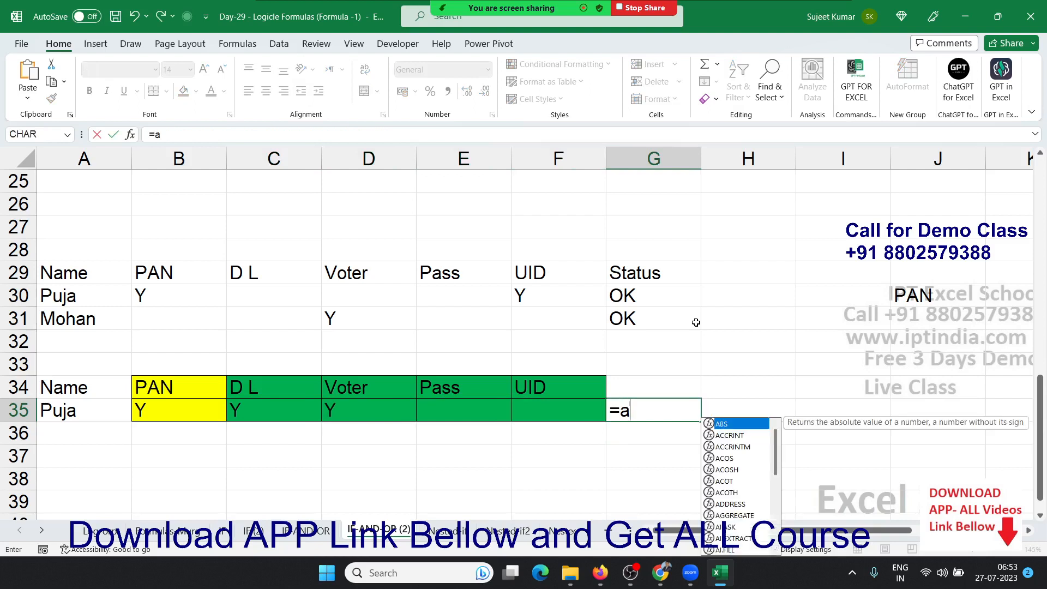
key("Tab")
key("Left")
key("Left")
key("Left")
key("Left")
key("Left")
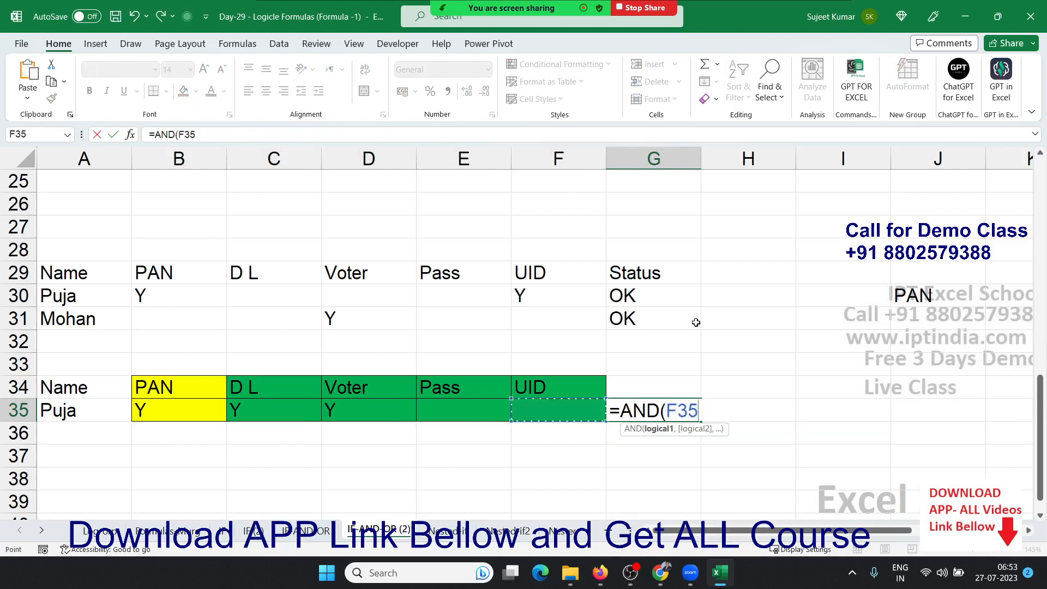
type("=")
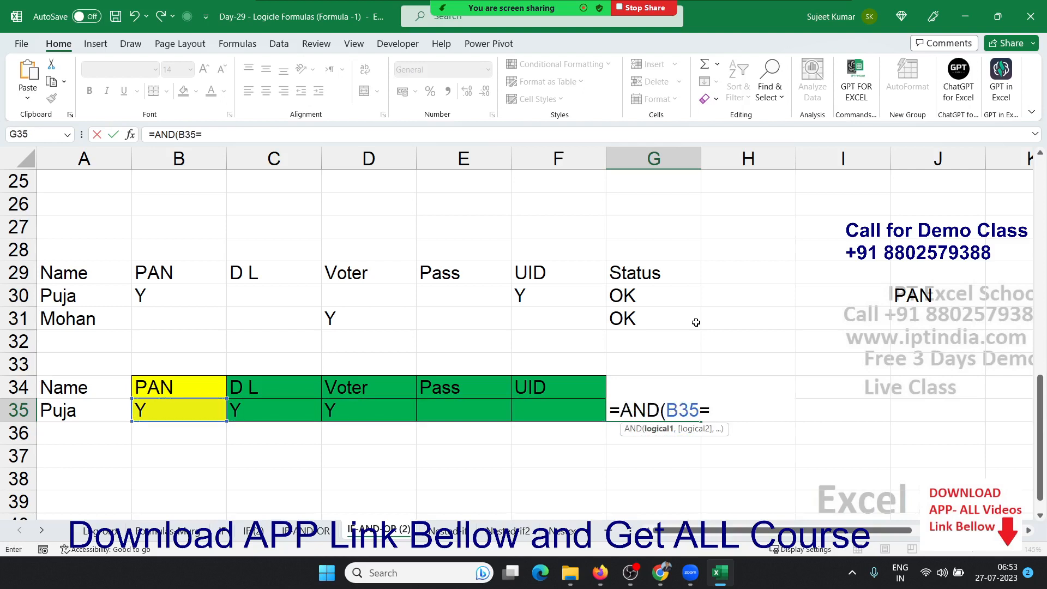
type("\"y\",")
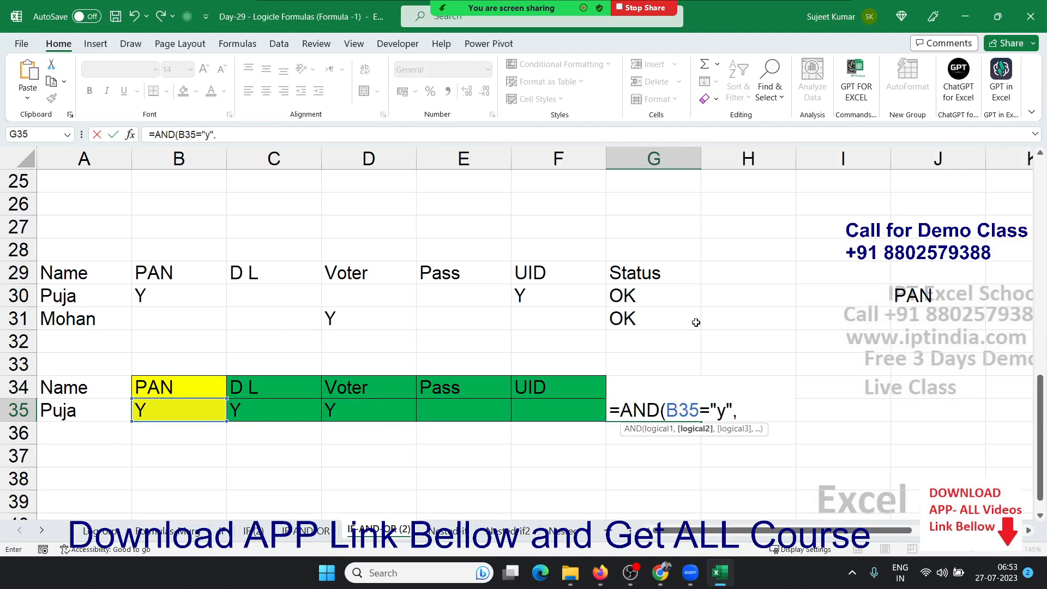
- Nest an OR function as the second AND condition in G35, beginning with the test C35="y"
type("or")
key("Tab")
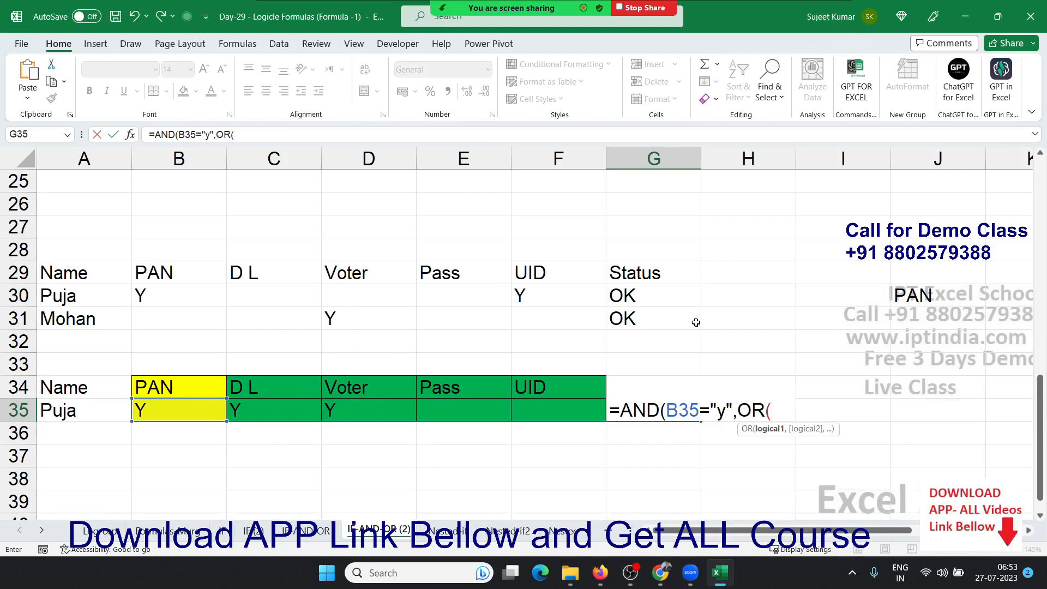
key("Left")
key("Left")
key("Left")
key("Left")
type("=")
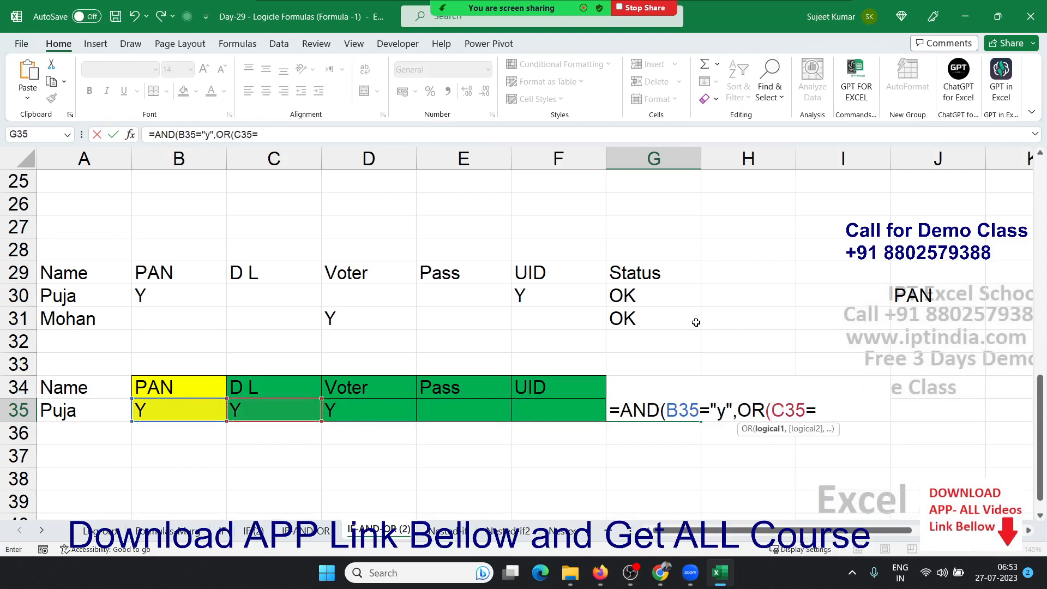
type("\"y\",")
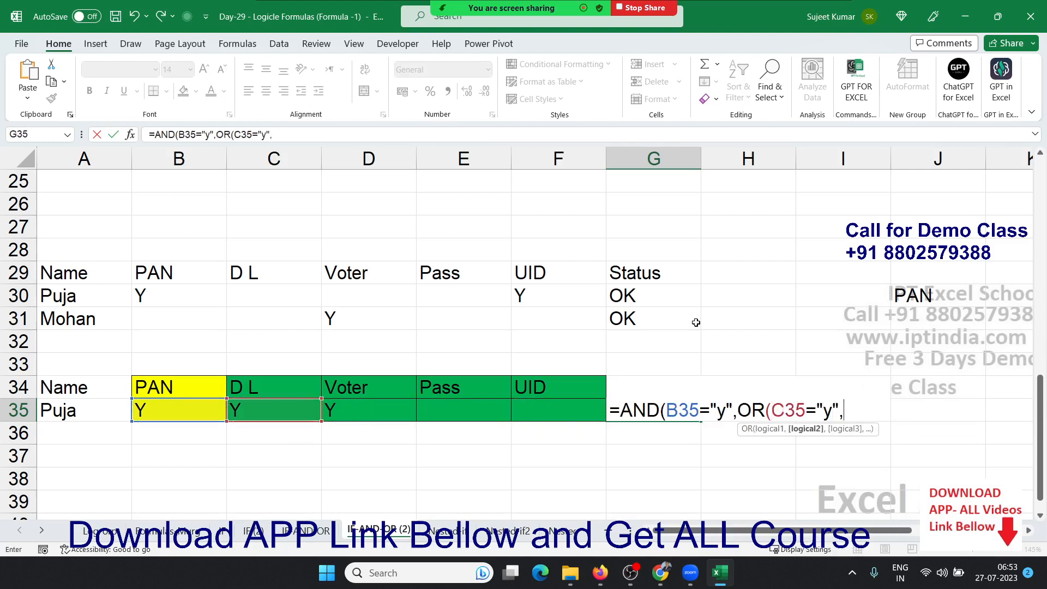
- Add the Voter and Pass tests D35="y" and E35="y" to the nested OR in G35
key("Left")
key("Left")
key("Left")
type("=\"y\",")
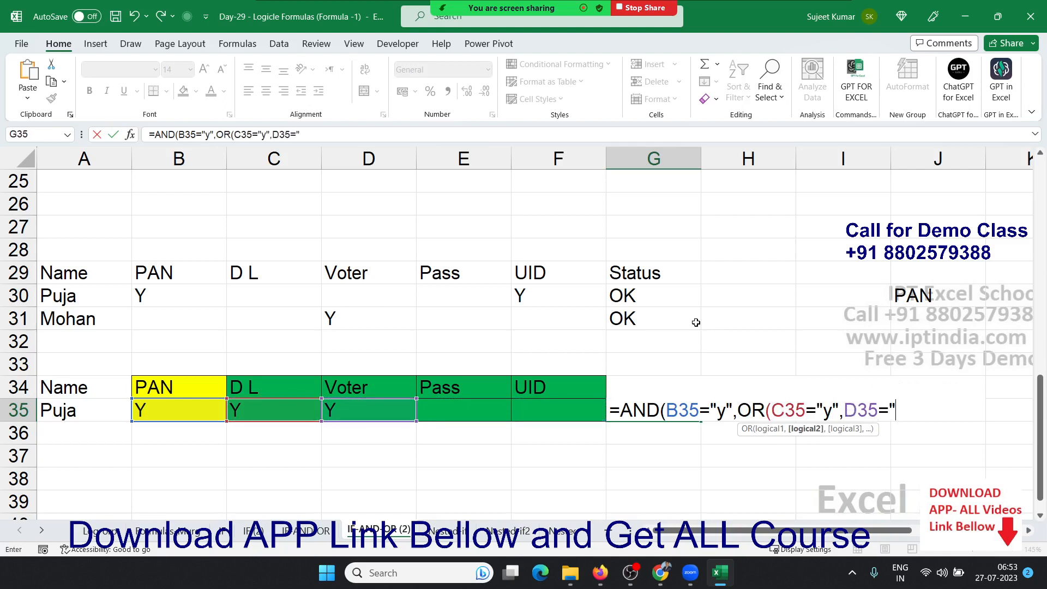
key("Left")
key("Left")
key("Left")
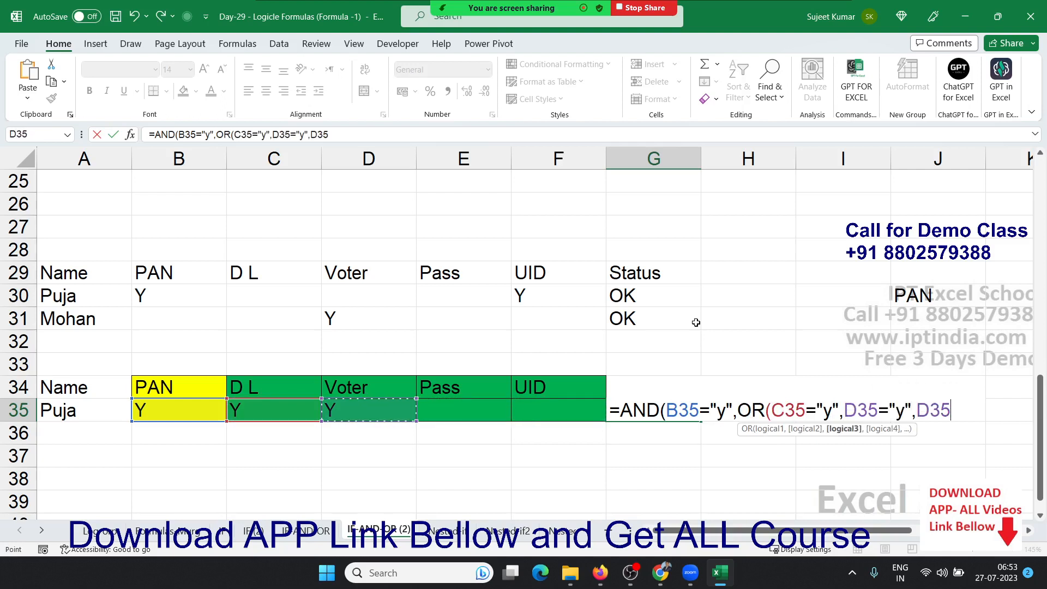
key("Right")
type("=\"y\",")
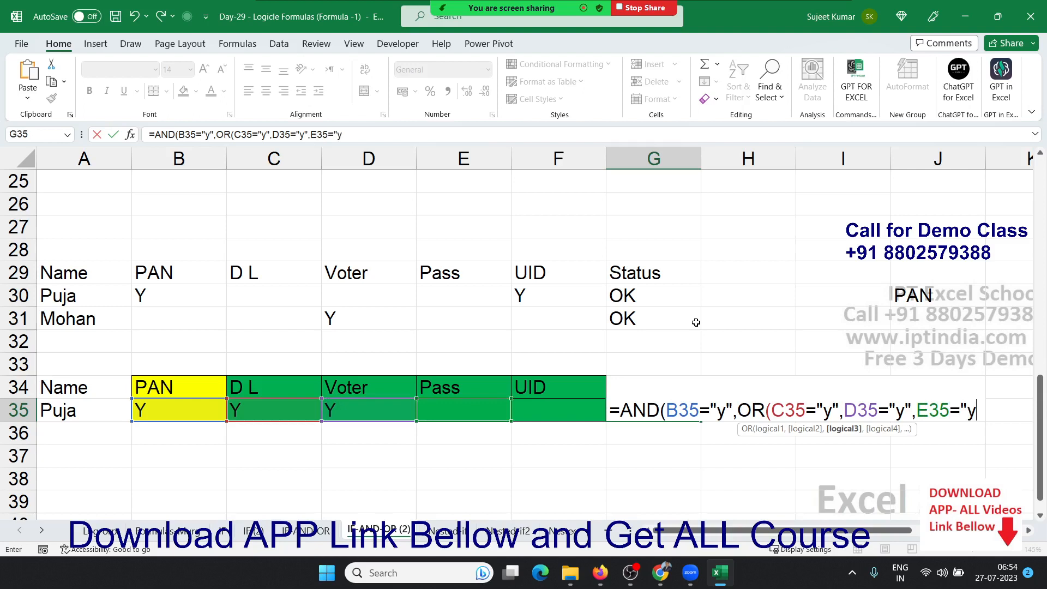
- Add the UID test F35="y" as the last OR condition and close the OR function
key("Left")
key("Left")
key("Right")
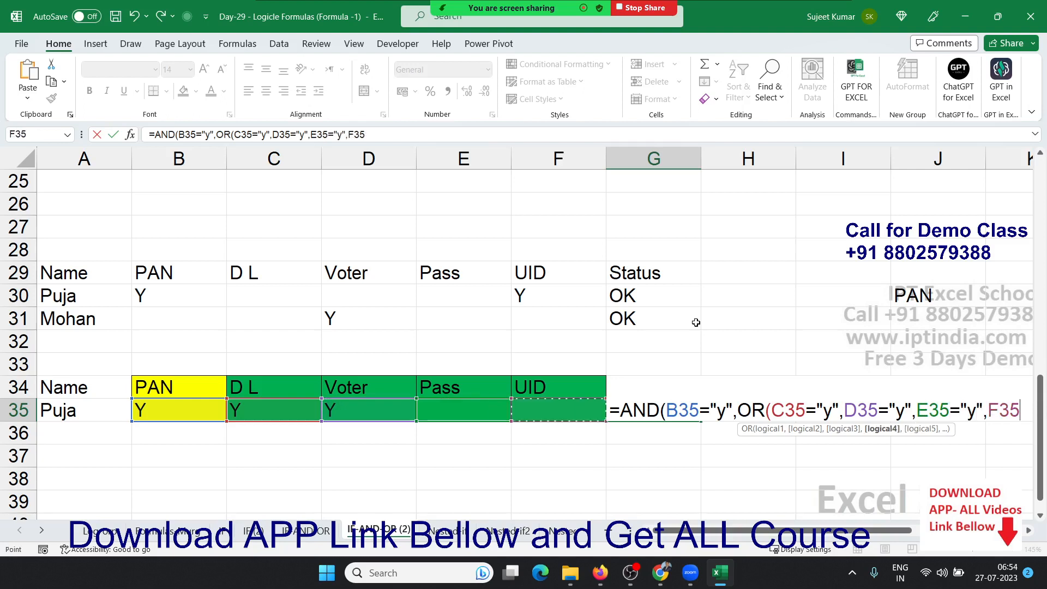
type("=\"y")
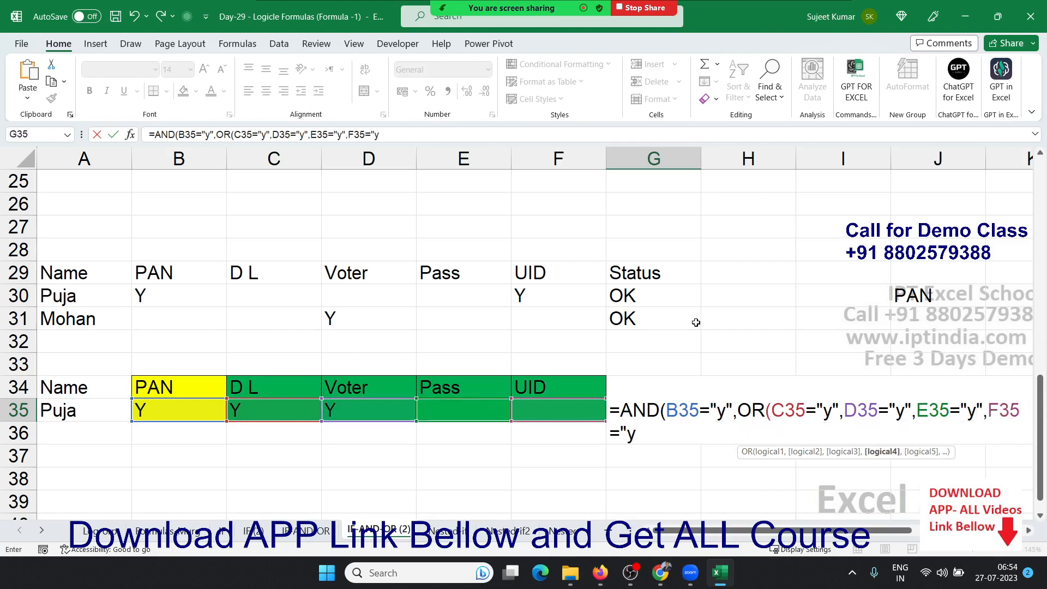
type("\")")
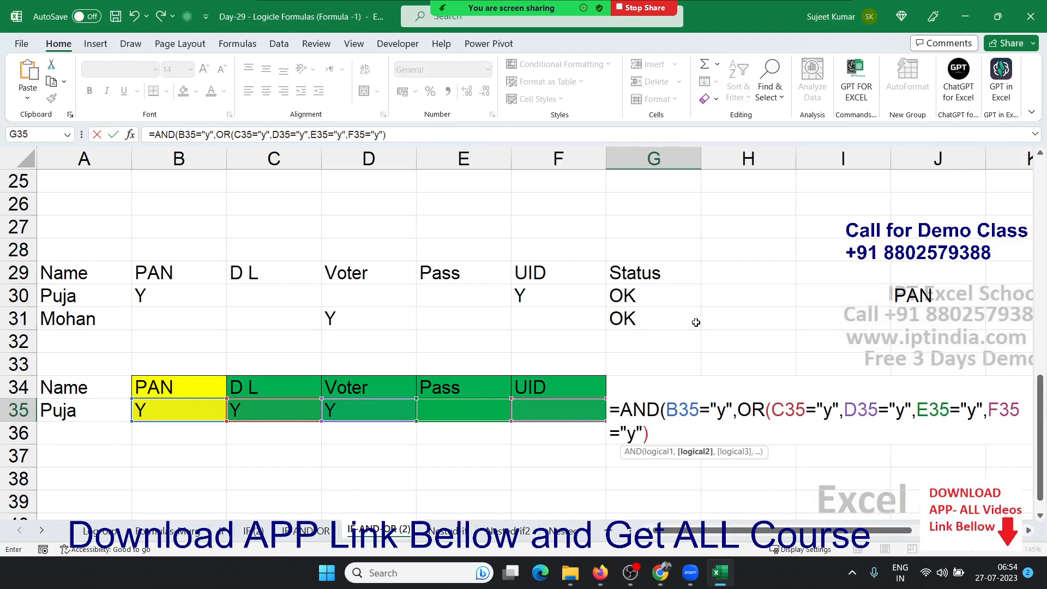
- Highlight the AND arguments in G35, including the whole OR part, and enter the formula, accepting the closing parenthesis correction
left_click(737, 411)
left_click(656, 414)
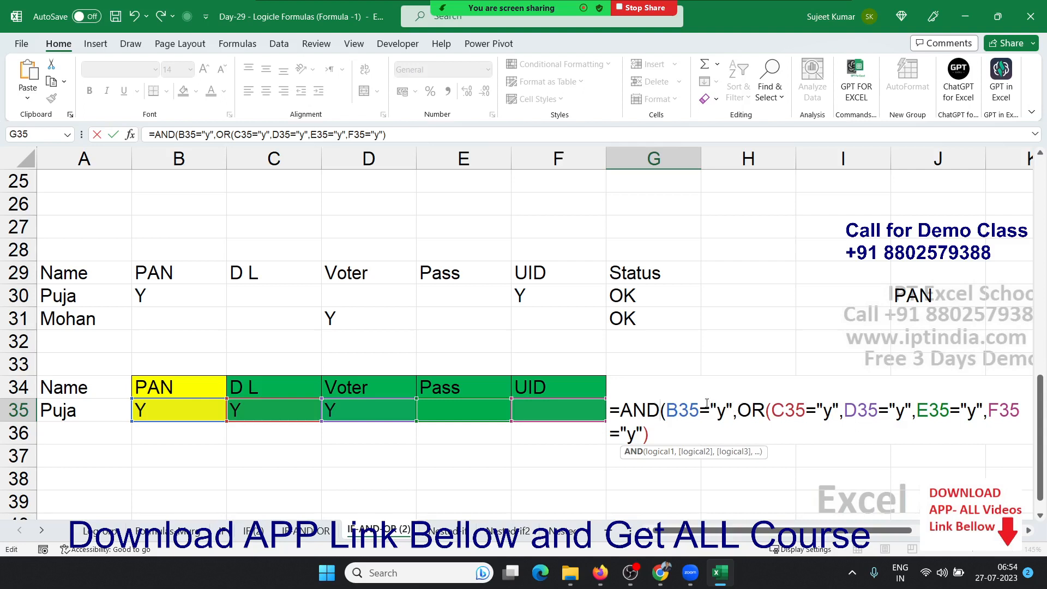
left_click_drag(670, 419, 750, 432)
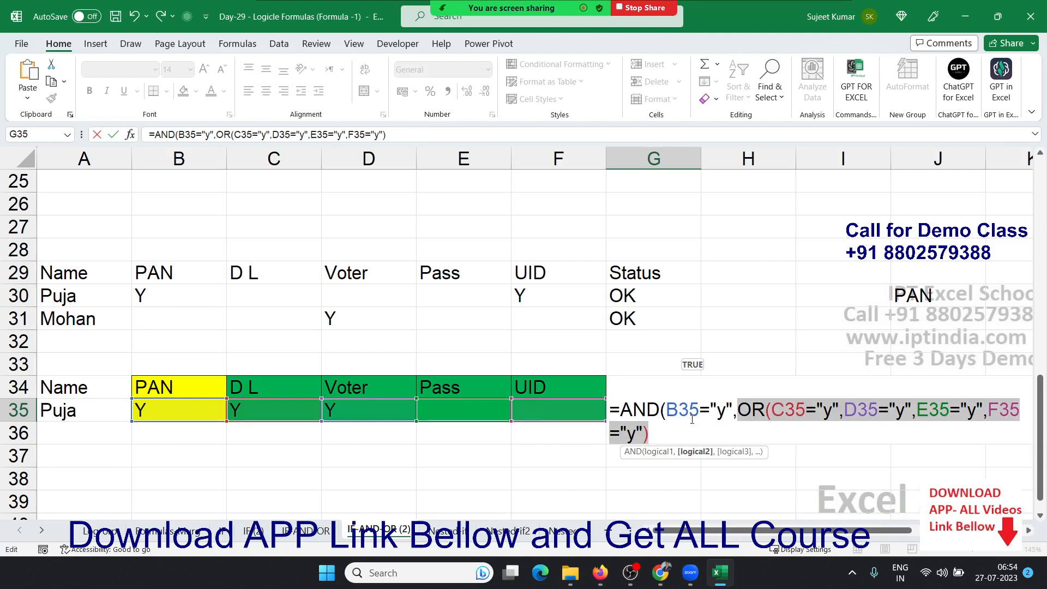
key("Return")
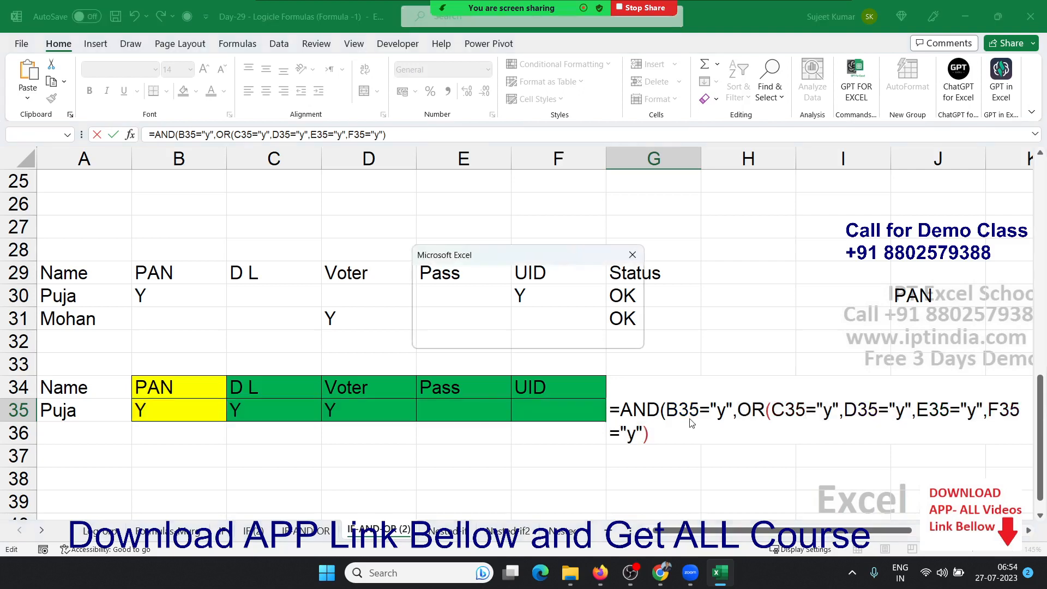
key("Return")
left_click(689, 419)
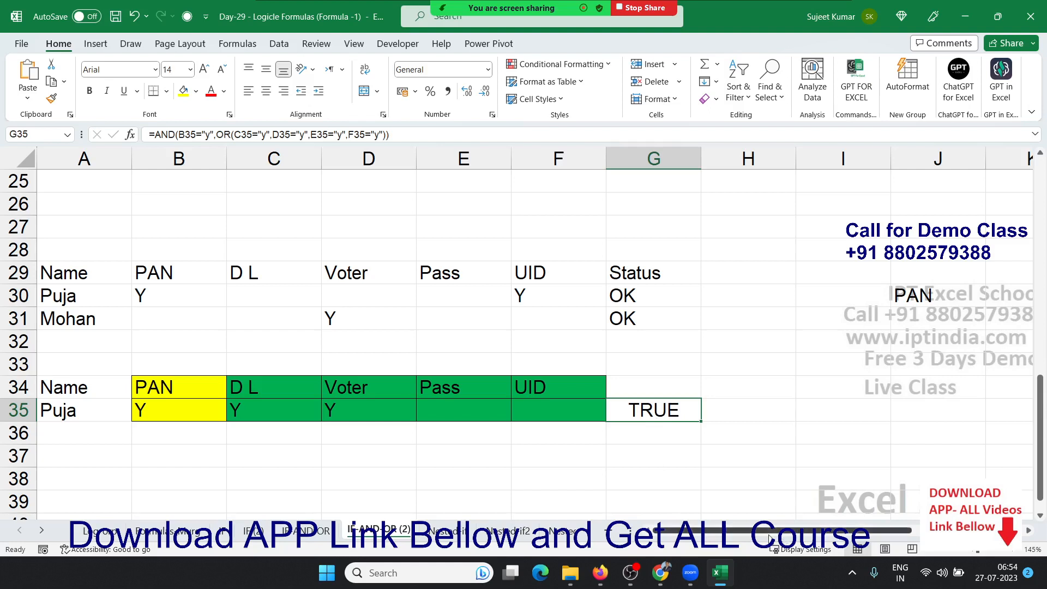
- Clear the existing XOR formula in O2 beside the Advance and Loan table
left_click_drag(761, 536, 871, 531)
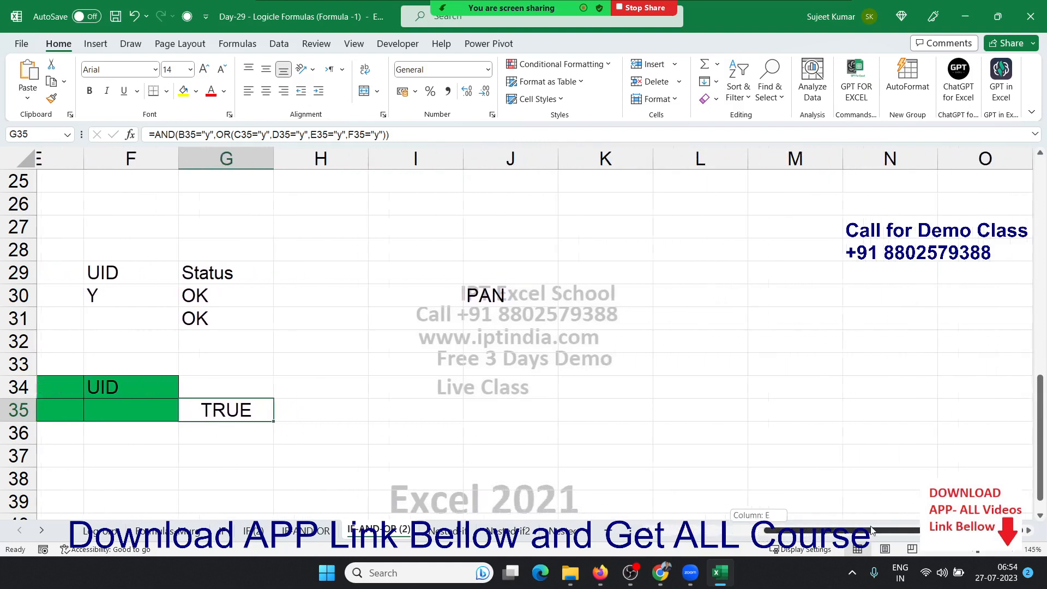
scroll(834, 418, "up", 8)
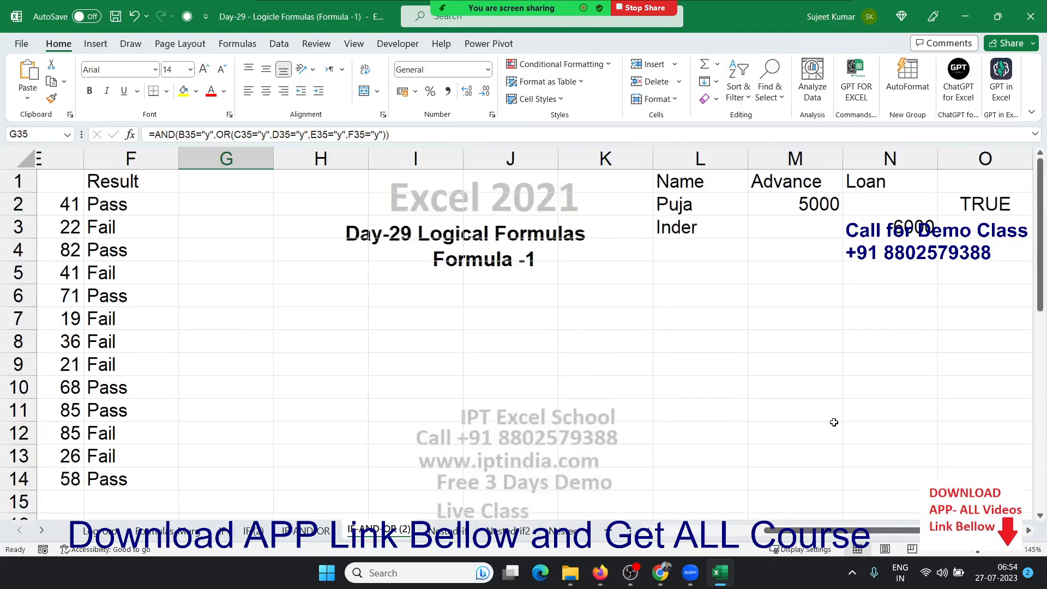
left_click(1033, 533)
scroll(1032, 538, "right", 5)
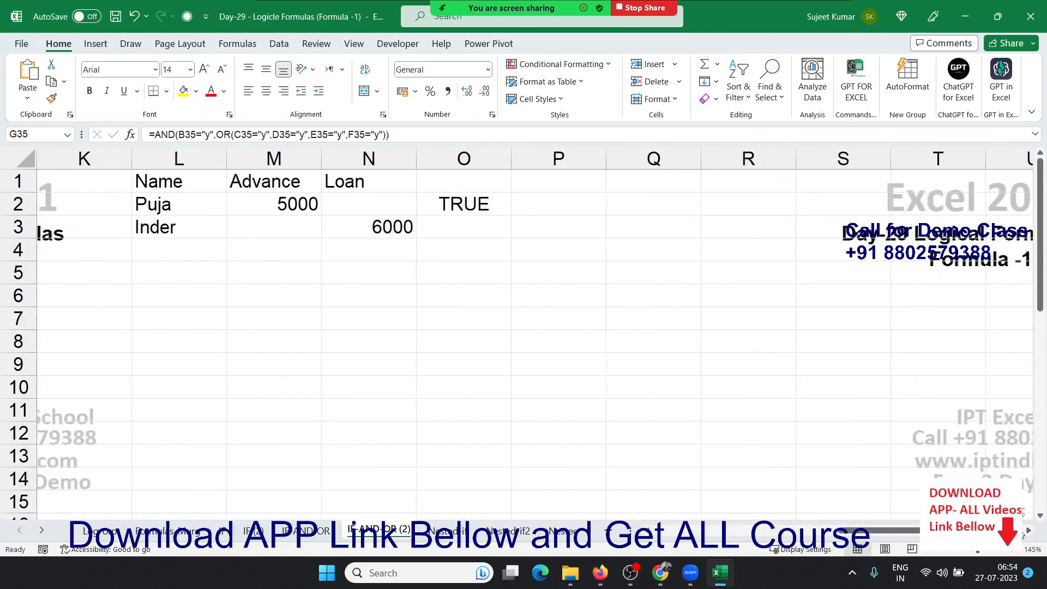
left_click(520, 396)
left_click(442, 201)
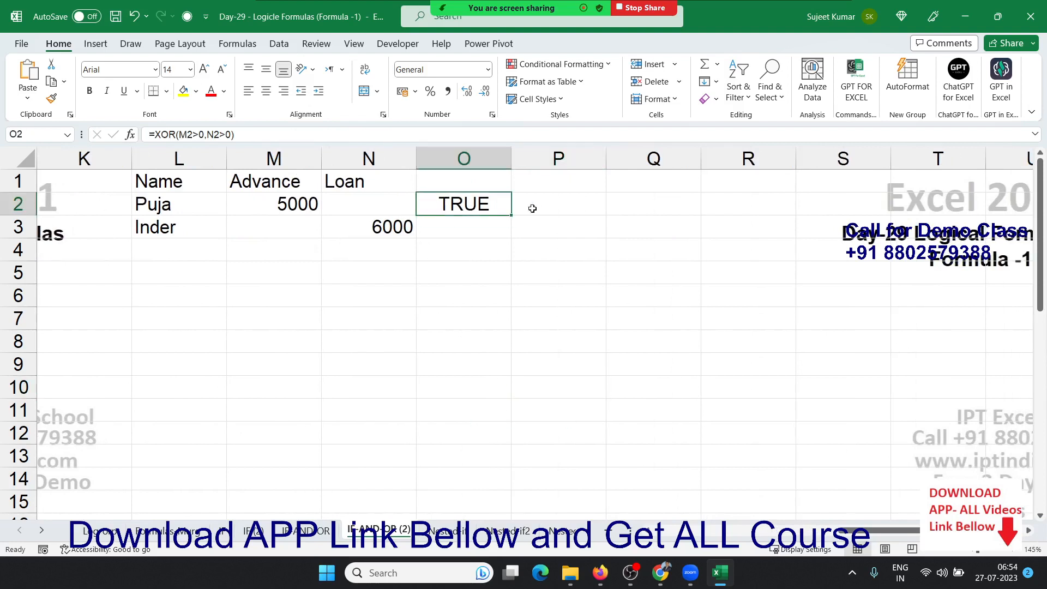
key("Delete")
- Go through the Name, Advance and Loan entries in row 2 of the Advance and Loan table
key("Up")
key("Left")
key("Left")
key("Left")
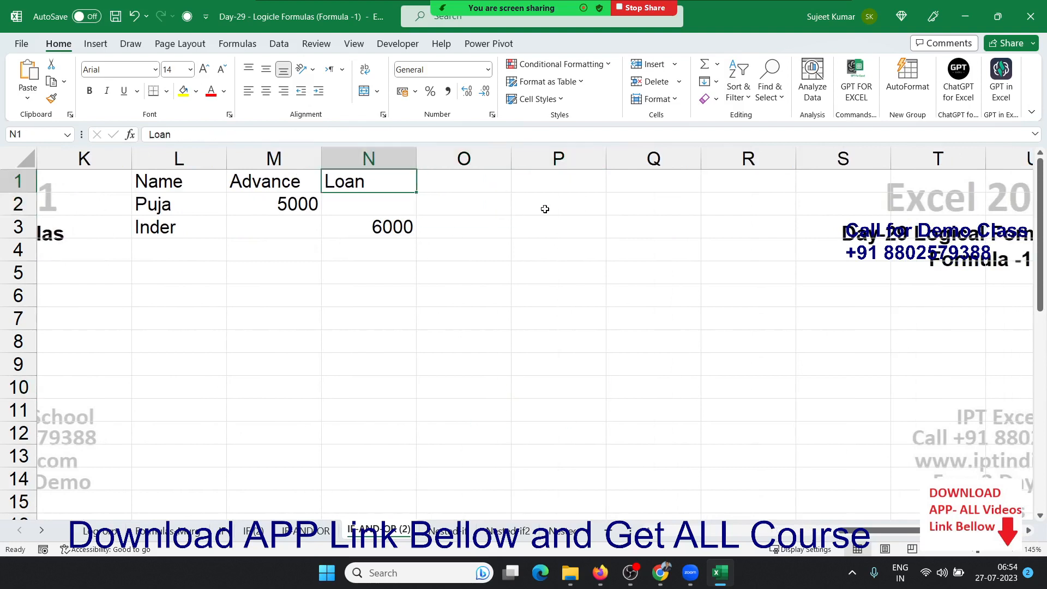
key("Down")
key("Right")
key("Right")
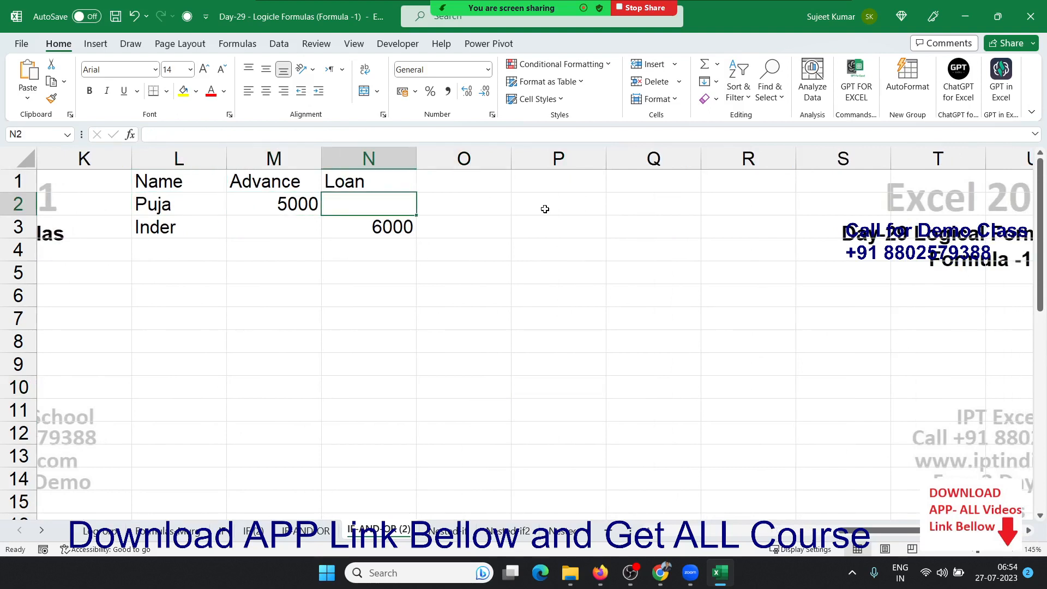
key("Left")
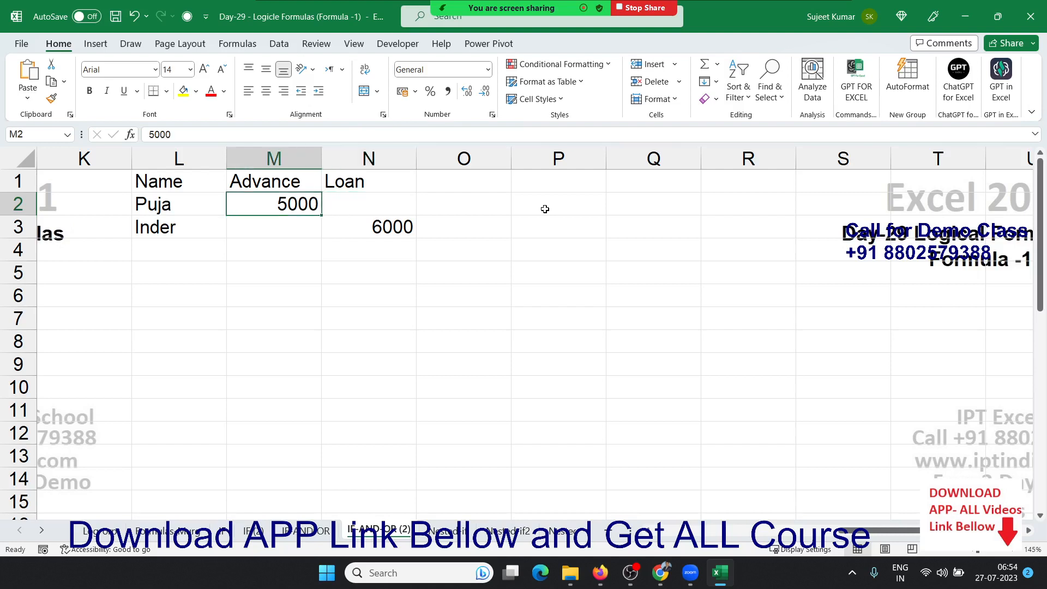
key("Left")
key("Right")
key("Right")
key("Left")
key("shift+Right")
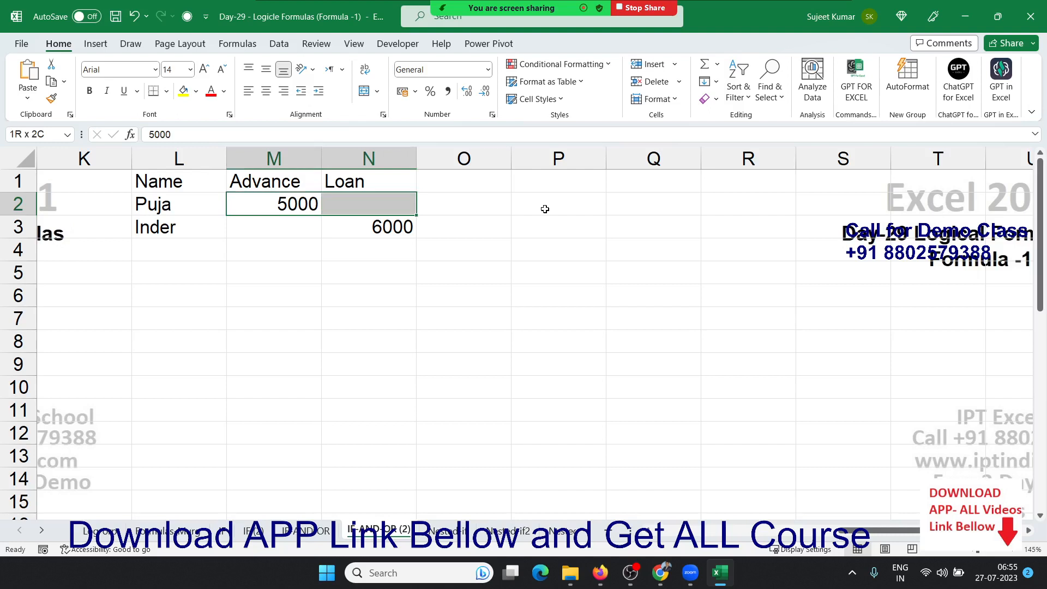
- Enter the formula =XOR(M2>0,N2>0) in O2 to test that only one of Advance and Loan is taken
key("Right")
key("Right")
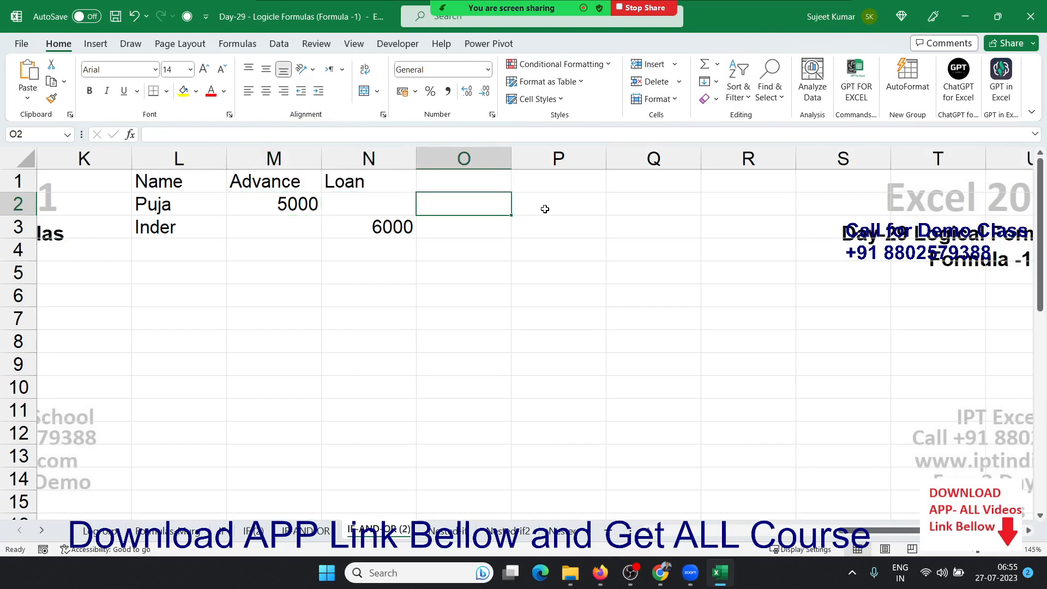
type("=xor")
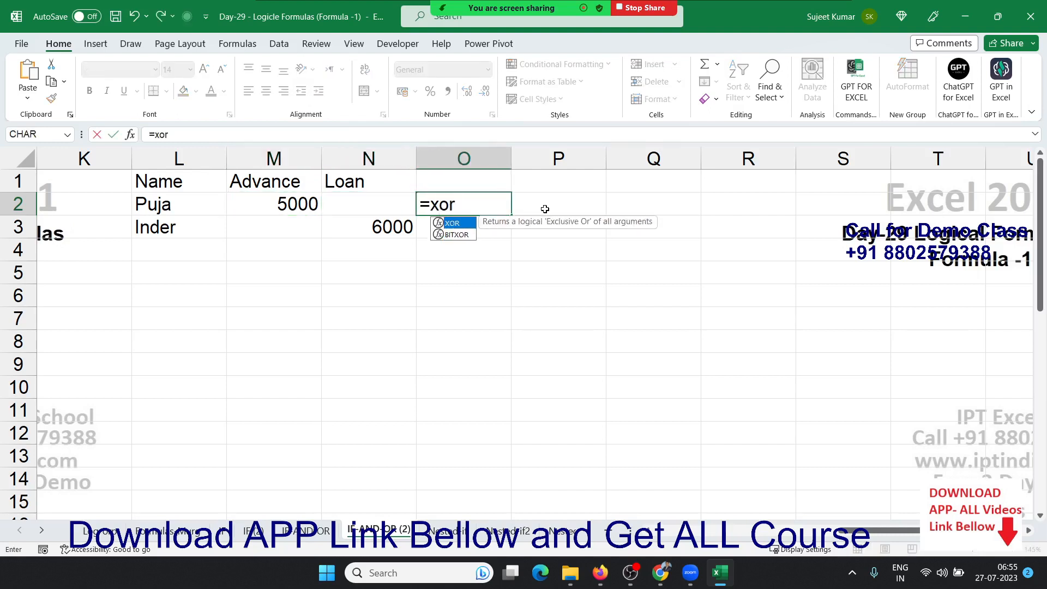
key("Tab")
key("Left")
key("Left")
type(">0,")
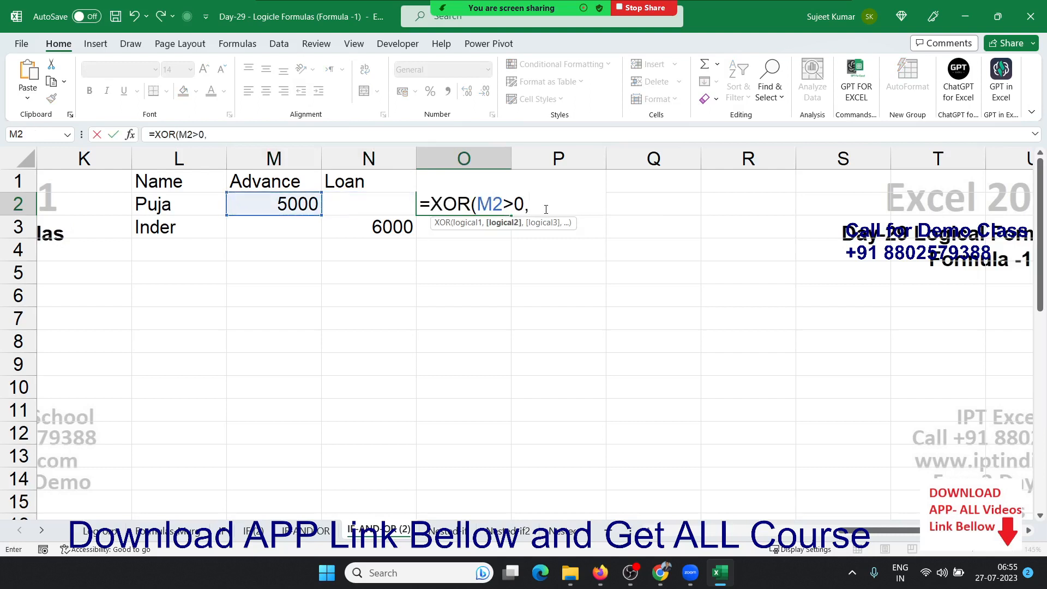
key("Left")
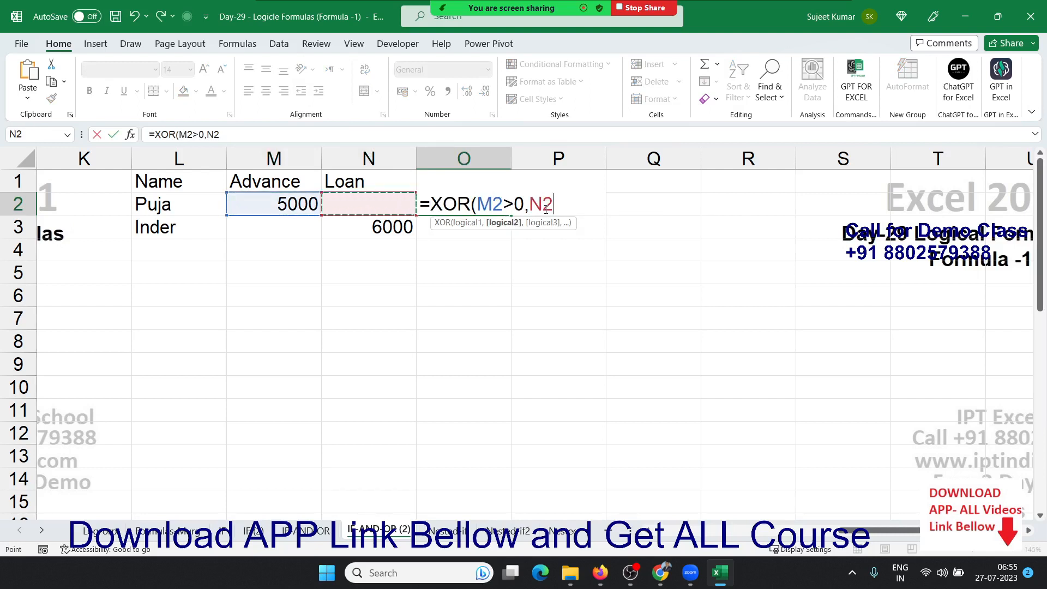
type(">0)")
key("Return")
key("Up")
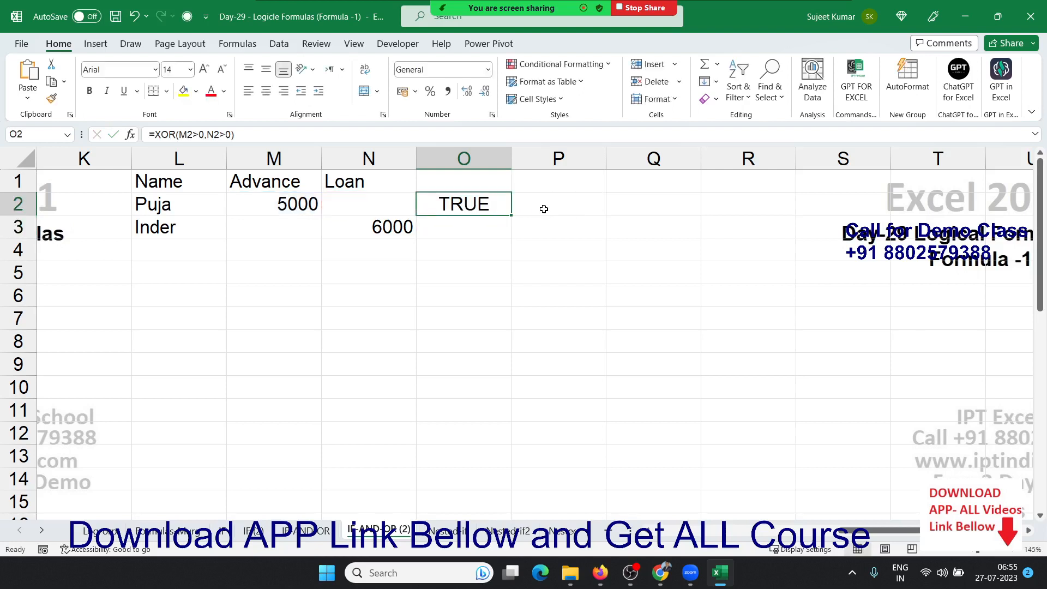
- Try to enter a loan of 50 in N2 beside the existing advance
left_click_drag(374, 208, 303, 203)
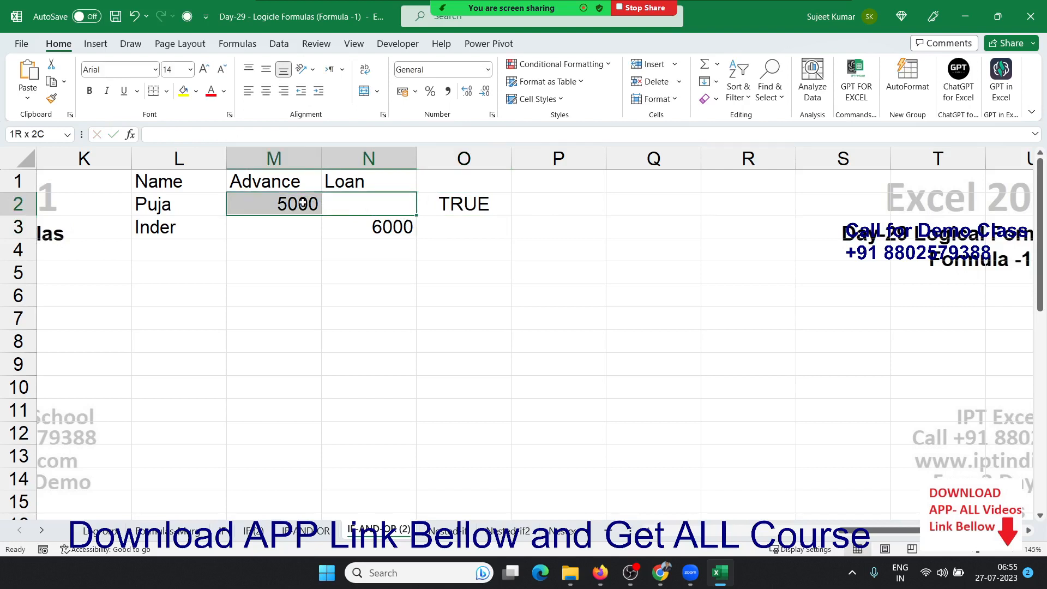
left_click(361, 210)
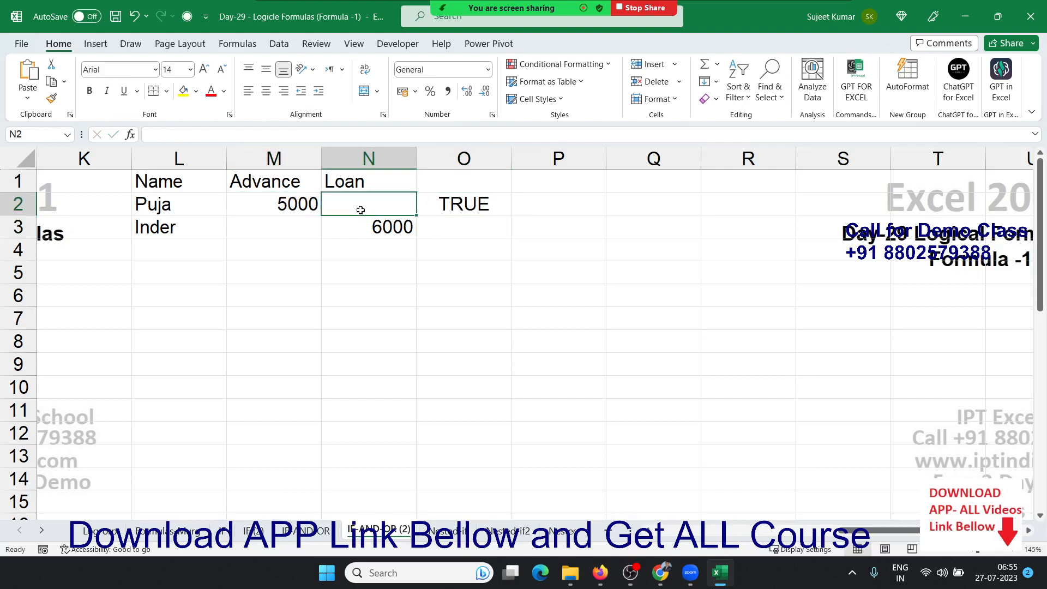
type("50")
key("Return")
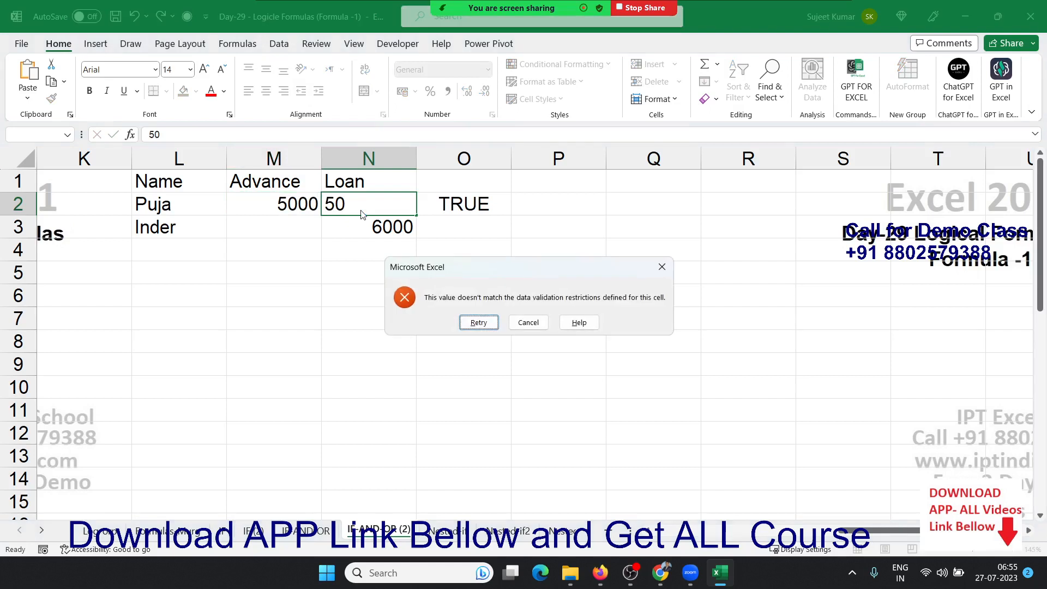
key("Escape")
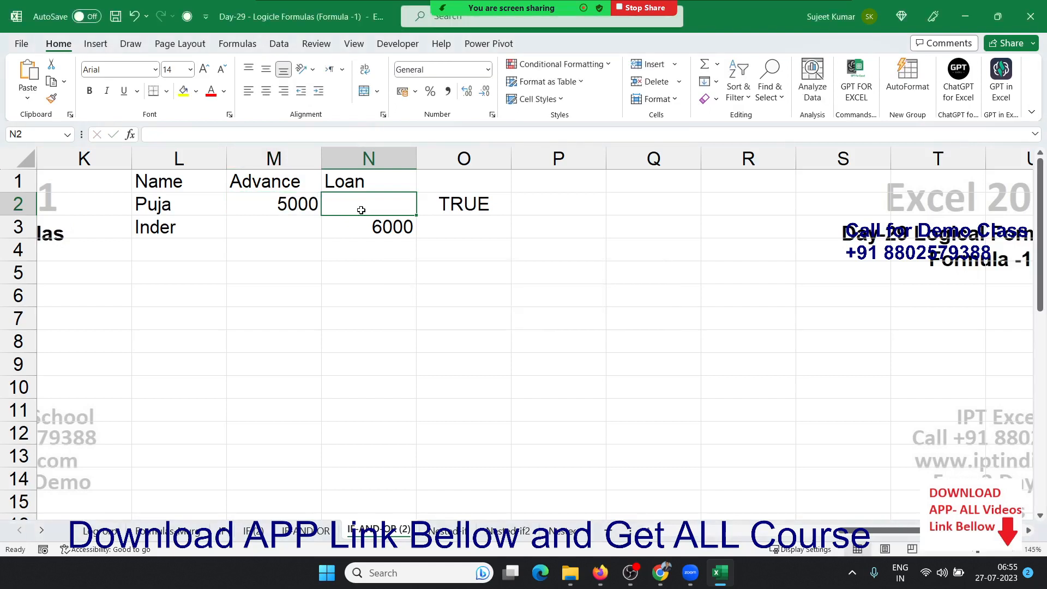
- Review the XOR formula cell O2 and the Advance and Loan columns that it compares
left_click(444, 206)
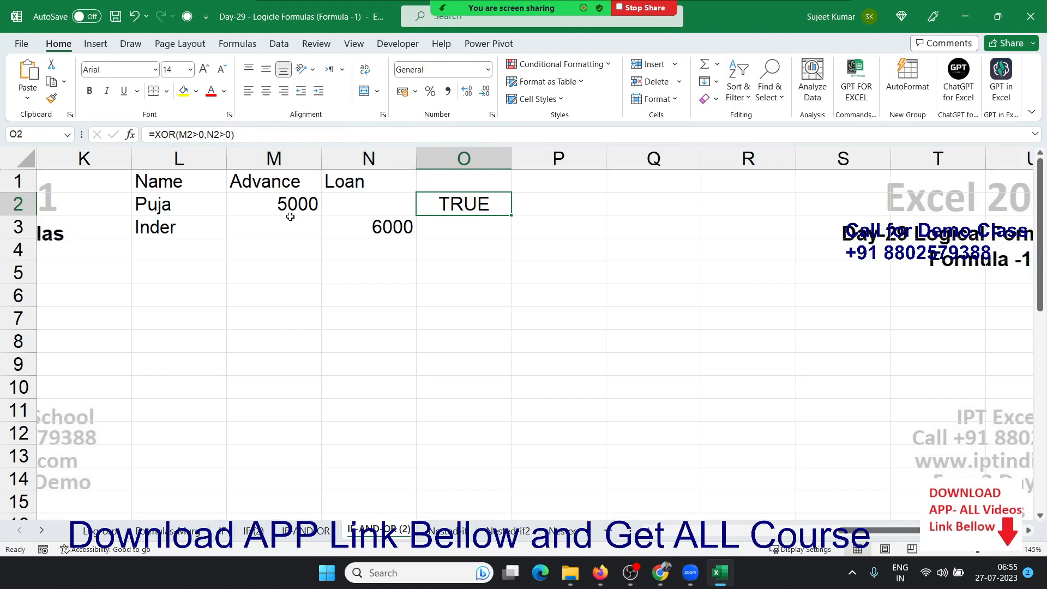
left_click(285, 260)
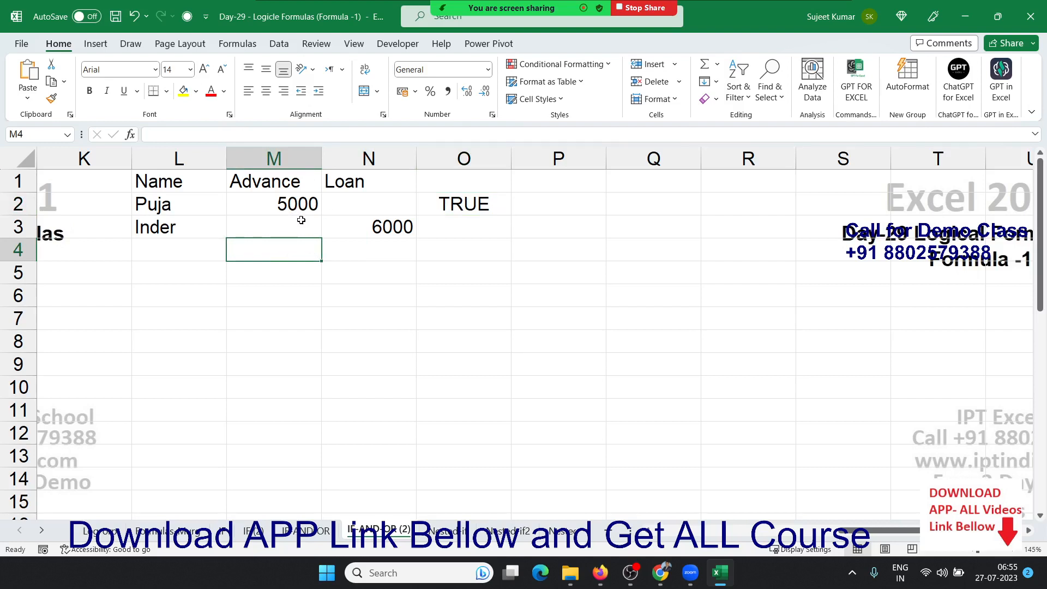
left_click(286, 166)
left_click_drag(286, 166, 349, 174)
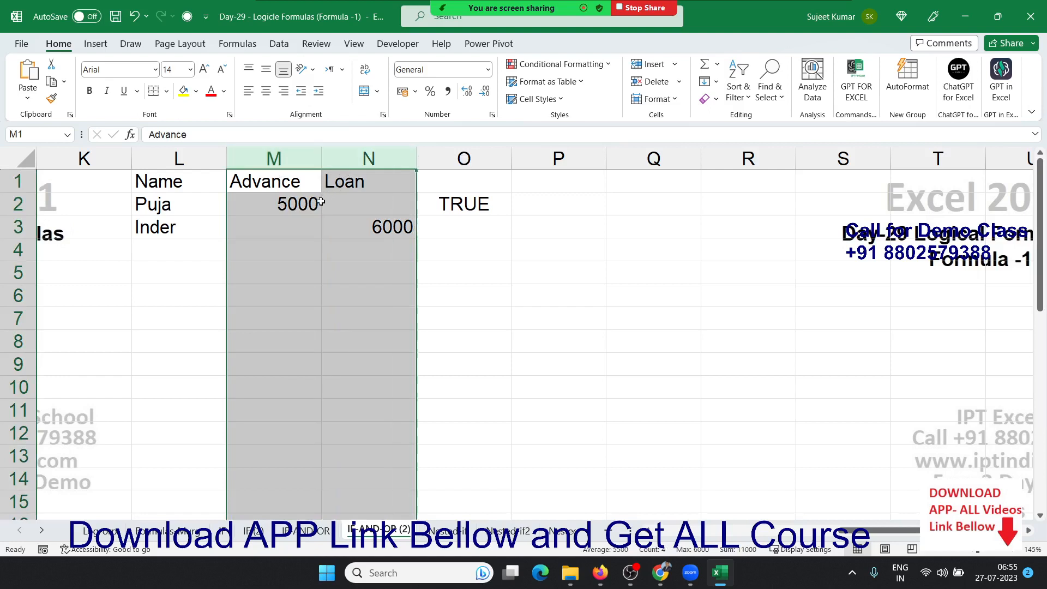
left_click(316, 232)
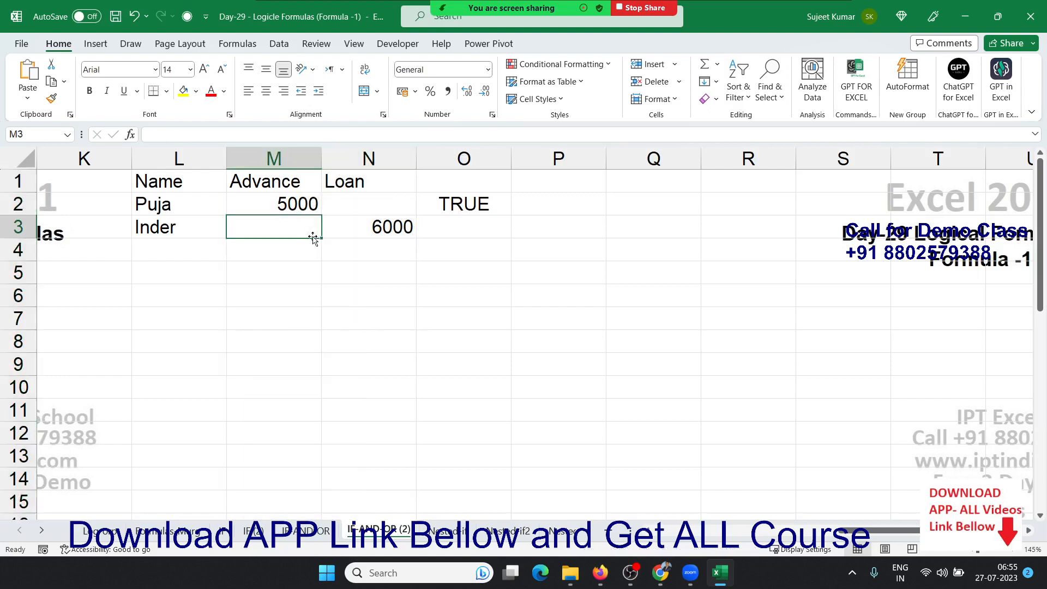
- Try to enter a loan of 10000 in N2 beside the existing advance
left_click(293, 204)
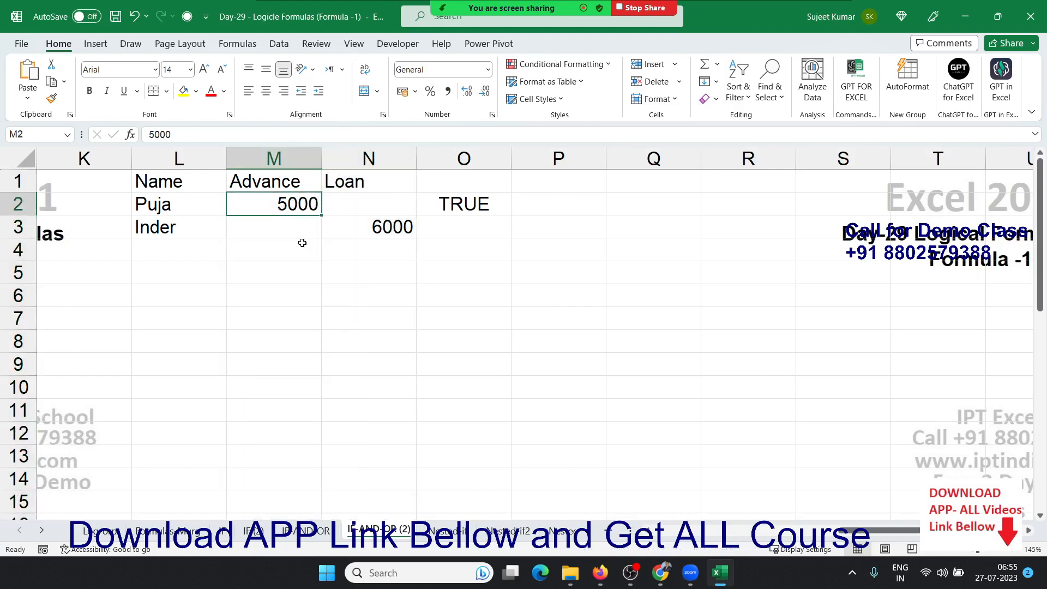
left_click(350, 205)
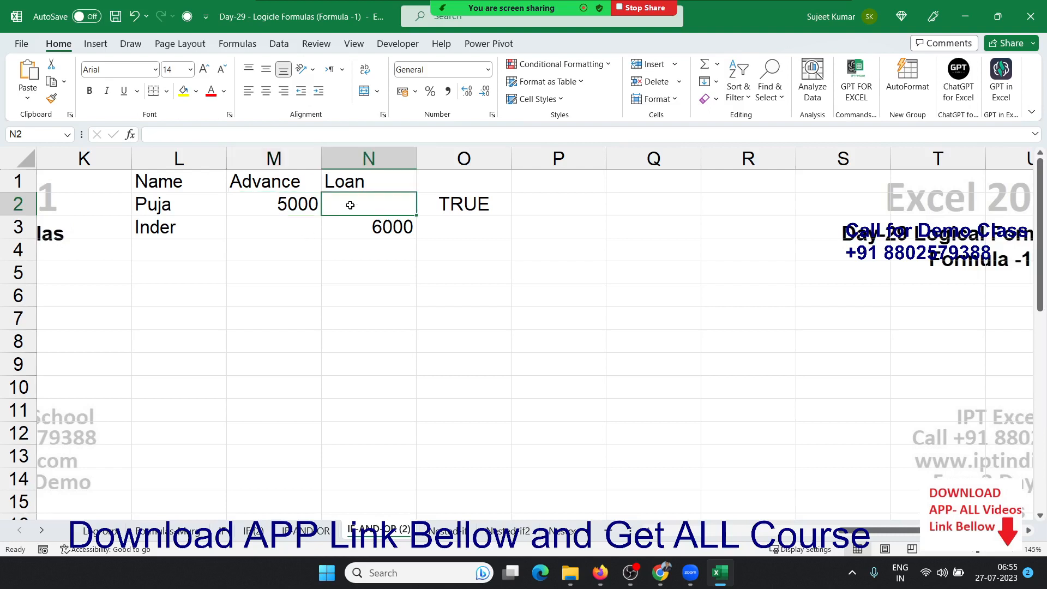
type("10000")
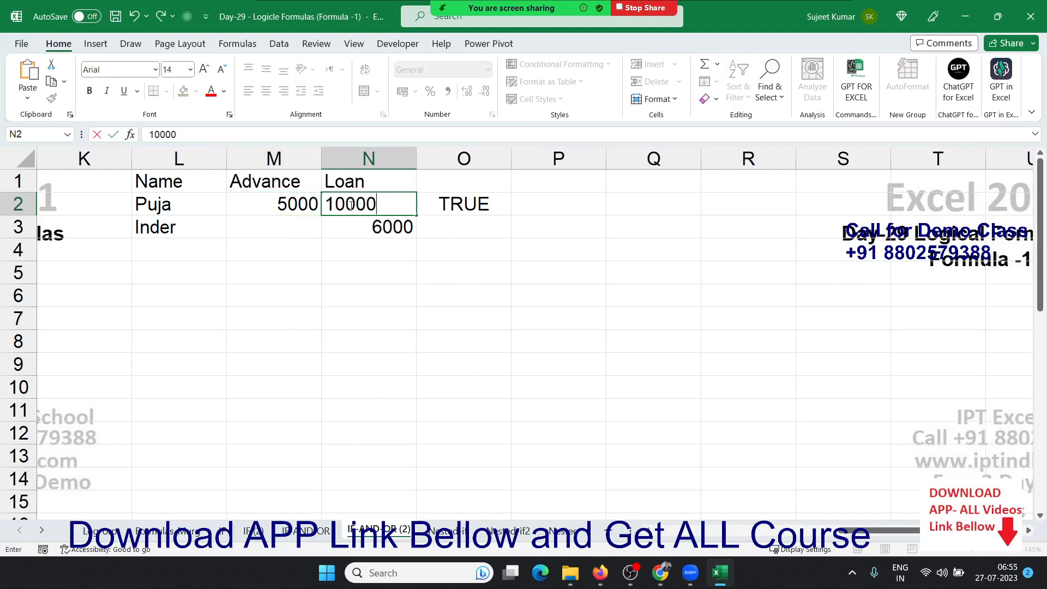
key("Return")
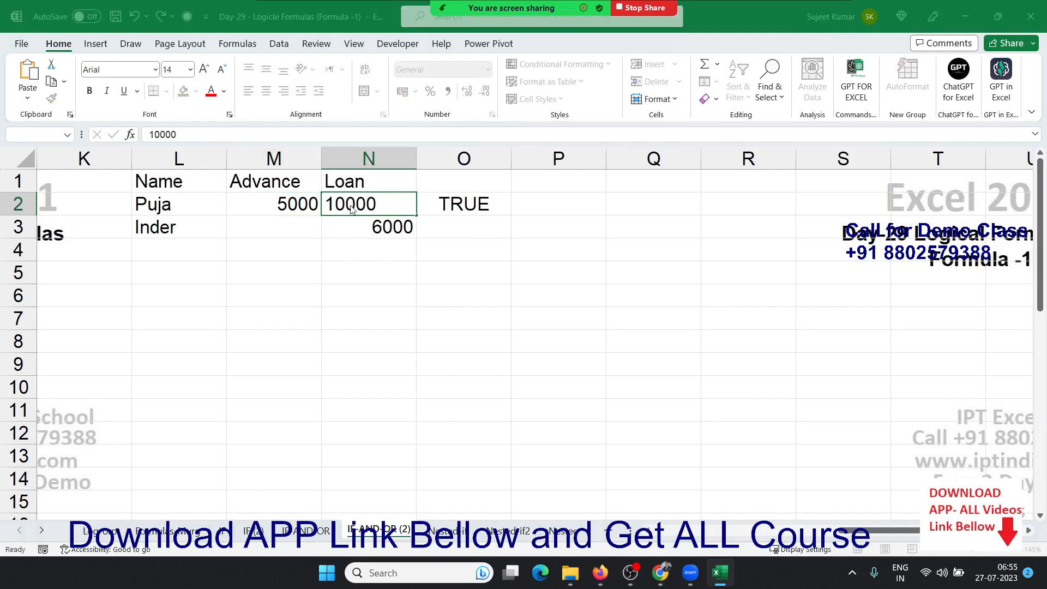
left_click_drag(456, 267, 414, 223)
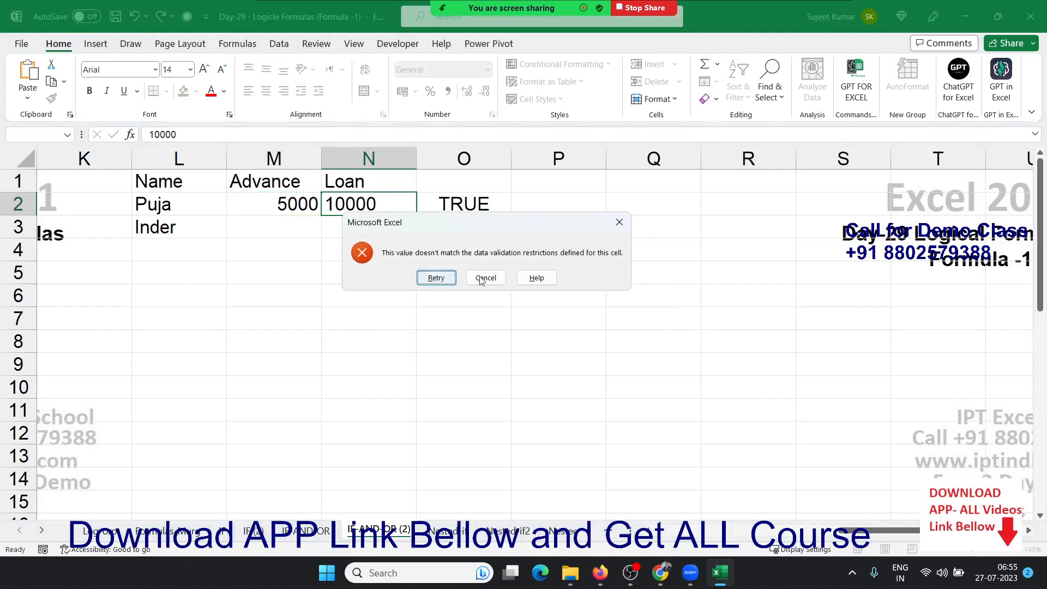
left_click(620, 224)
- Inspect the text of the XOR formula in O2 that serves as the validation condition
left_click(480, 213)
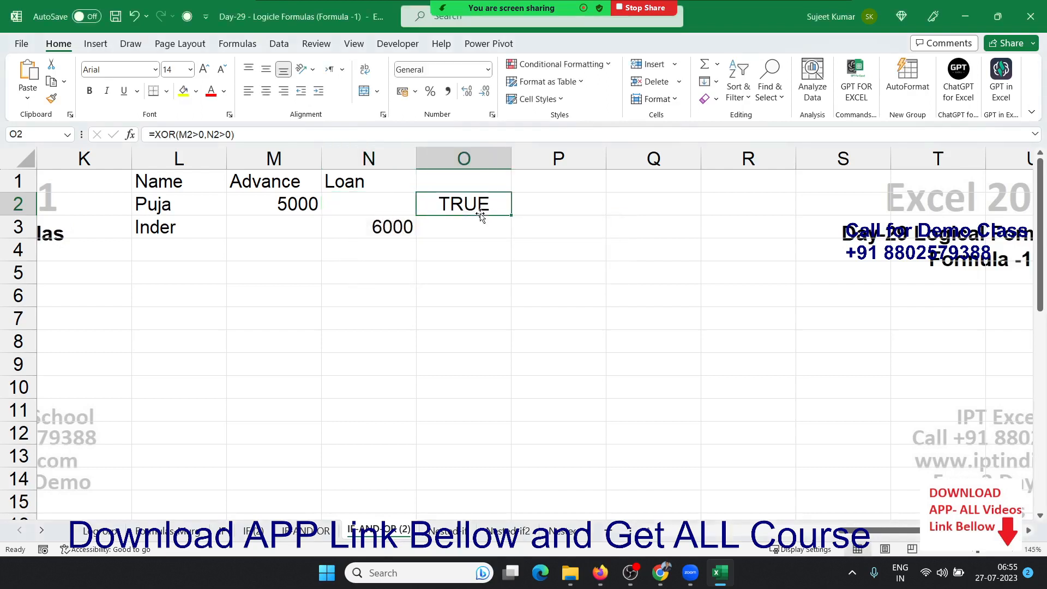
left_click(244, 140)
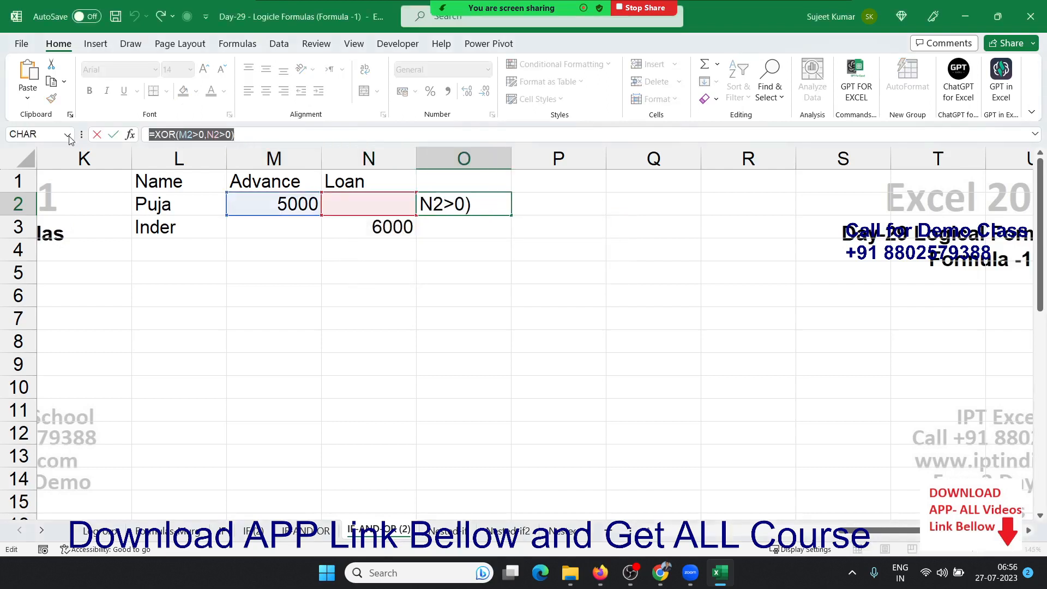
key("Escape")
- Change the custom data validation formula of the advance cell M2 to =XOR($M2>0,$N2>0), locking both column references
left_click(284, 206)
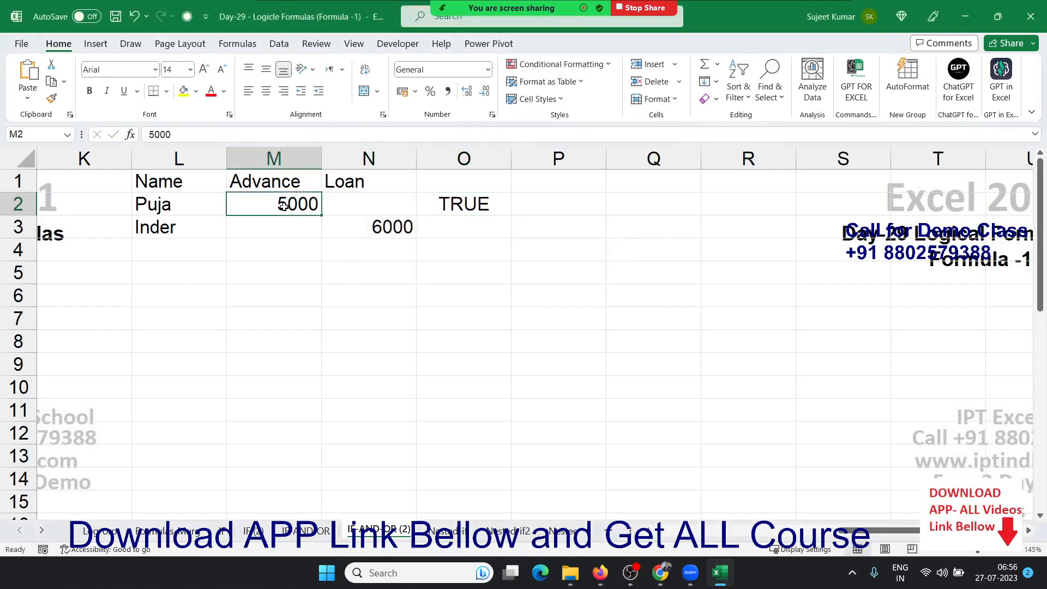
left_click(282, 48)
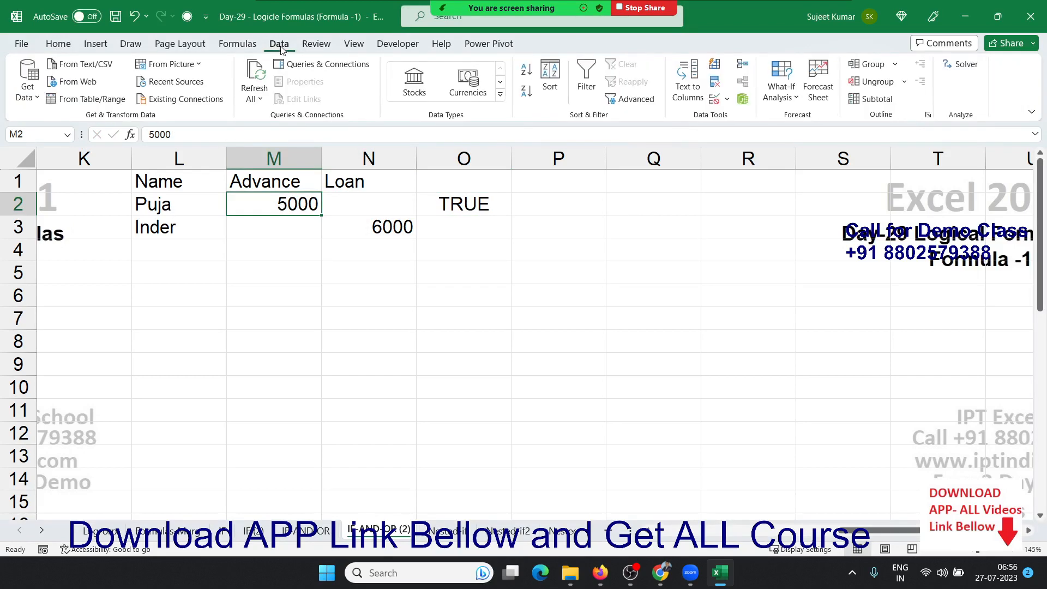
left_click(715, 99)
left_click(486, 214)
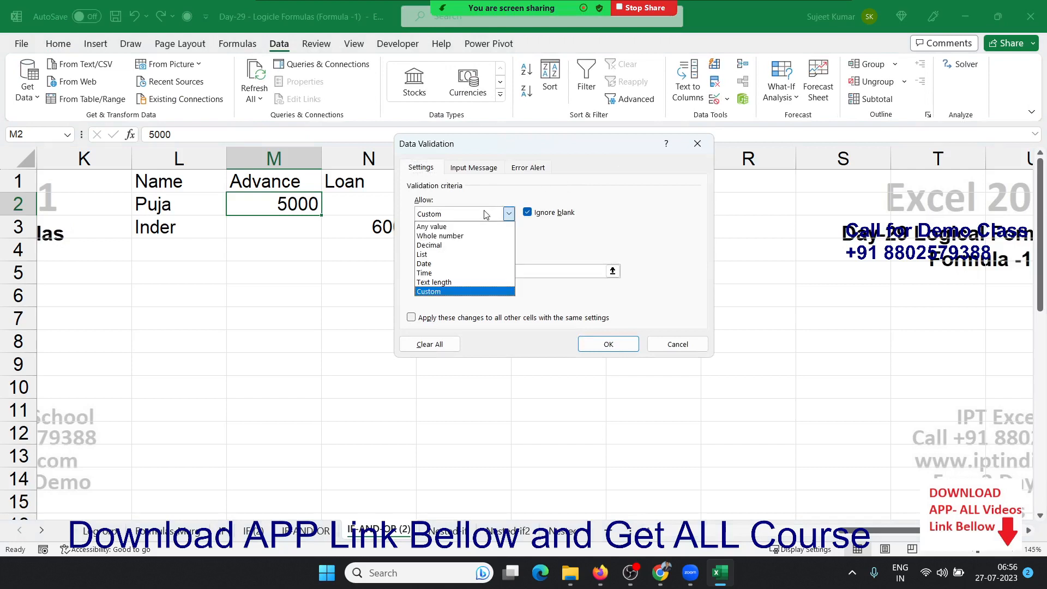
left_click(461, 292)
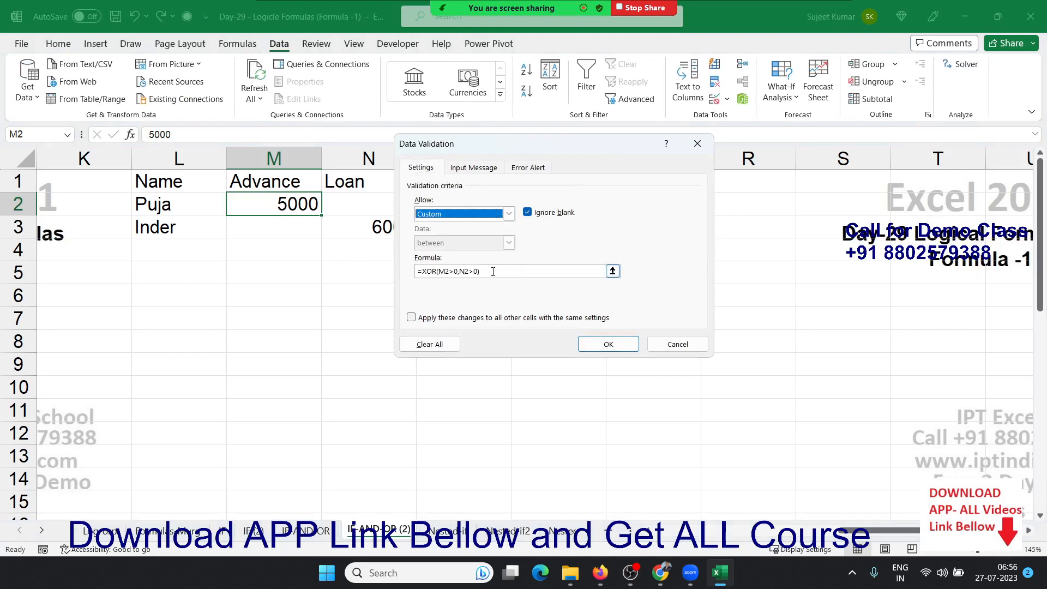
left_click_drag(493, 271, 404, 265)
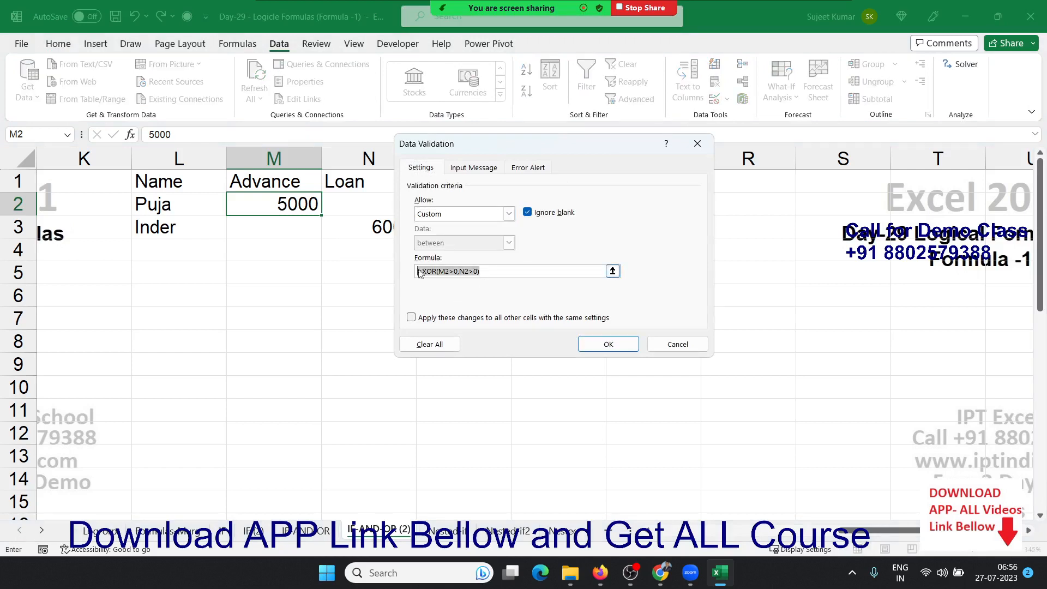
left_click(673, 354)
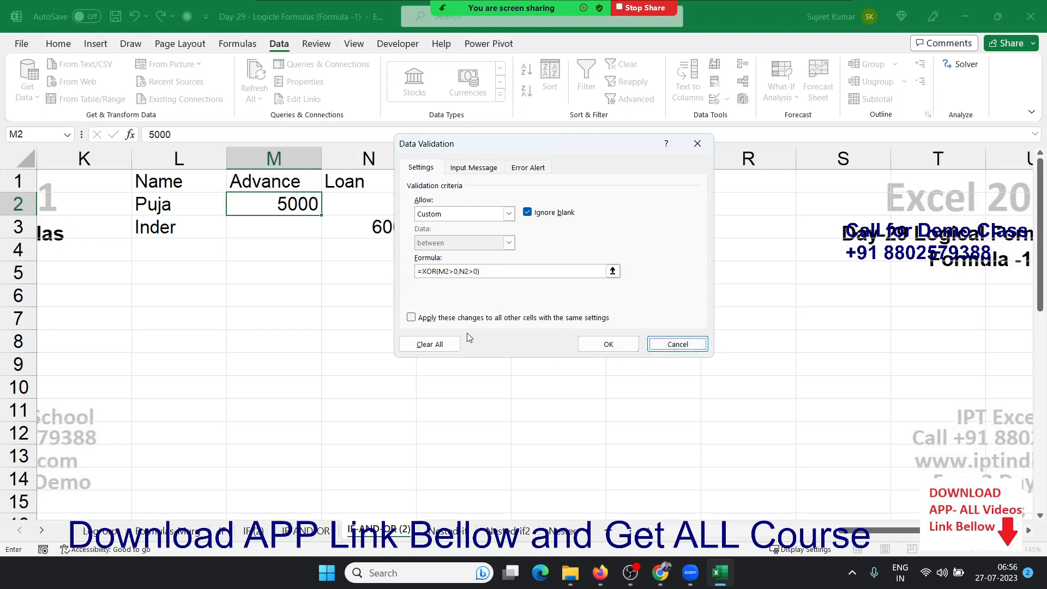
left_click(445, 271)
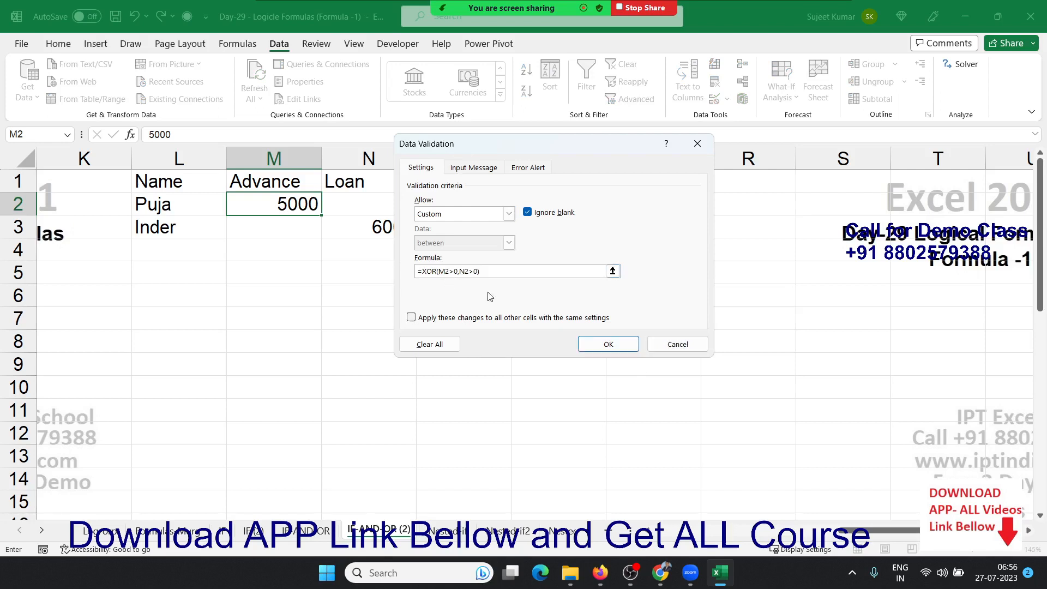
type("+")
key("BackSpace")
type("$")
type("$")
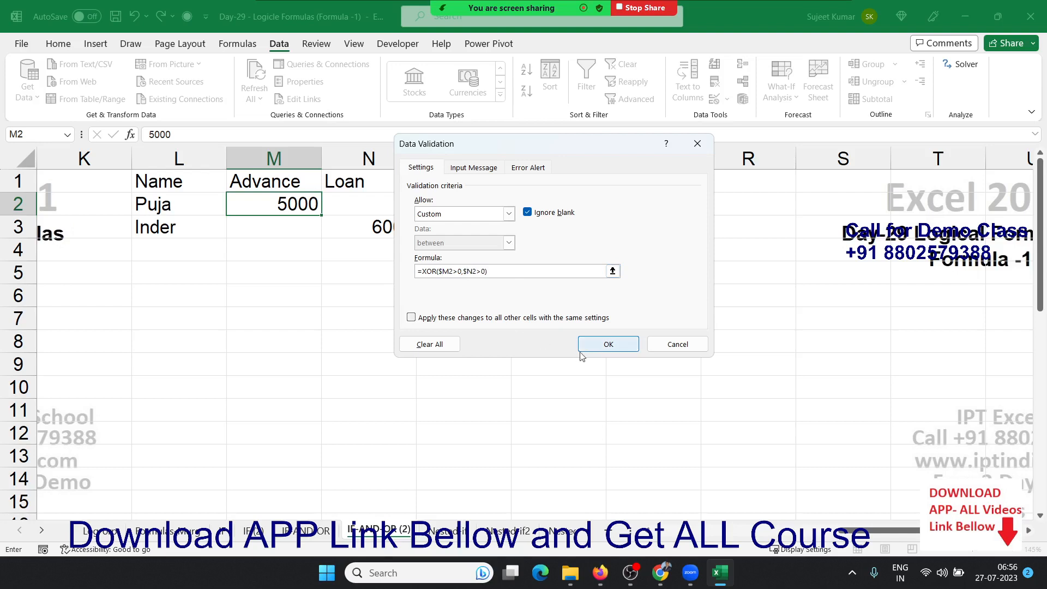
left_click(607, 344)
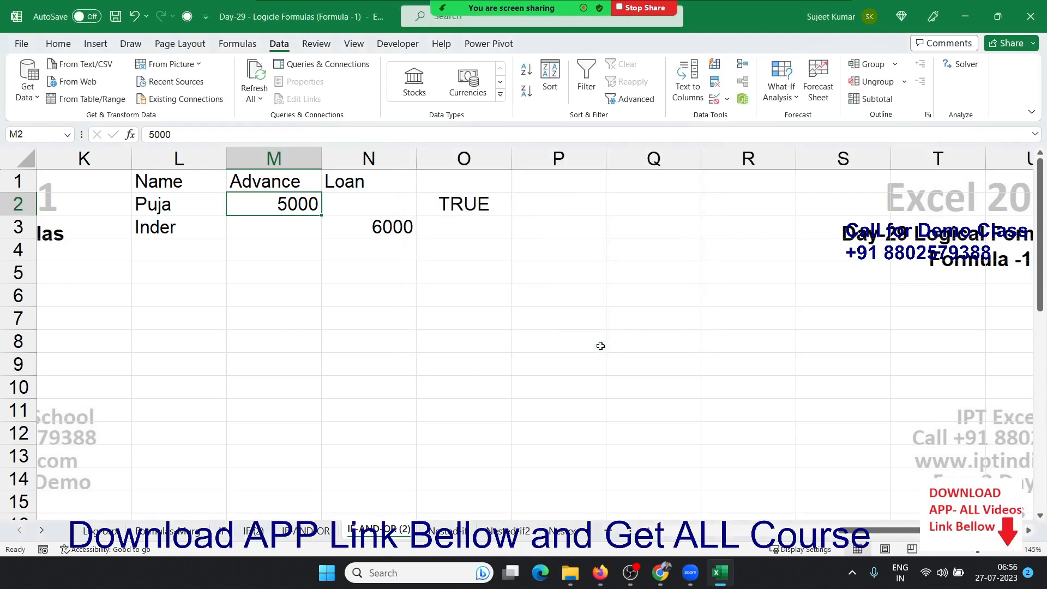
- Copy M2 and paste only its validation rule onto the Advance and Loan range M2:N10
key("ctrl+c")
left_click_drag(275, 204, 358, 373)
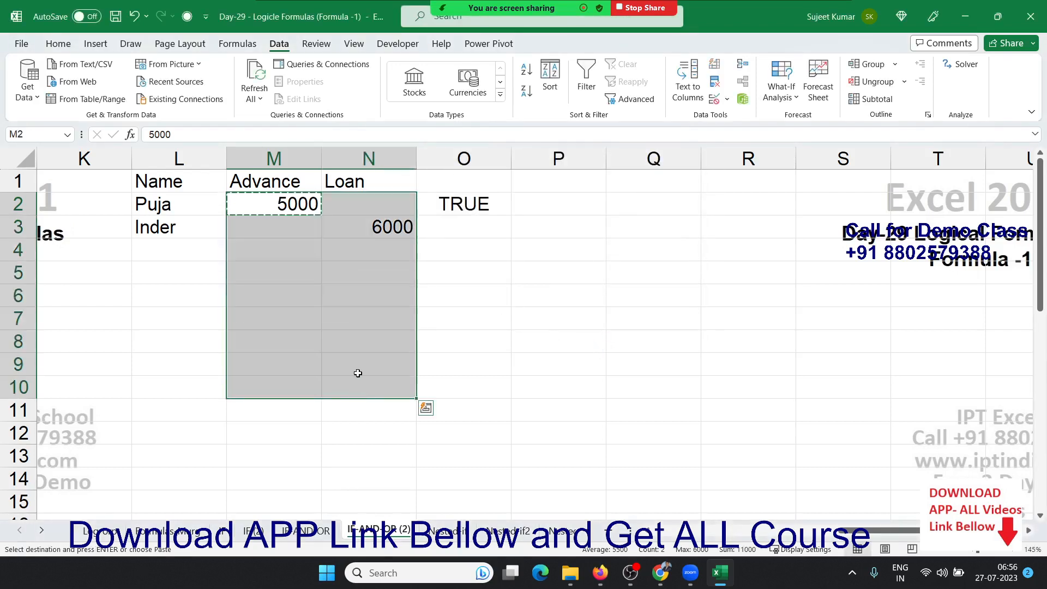
right_click(358, 373)
left_click(434, 237)
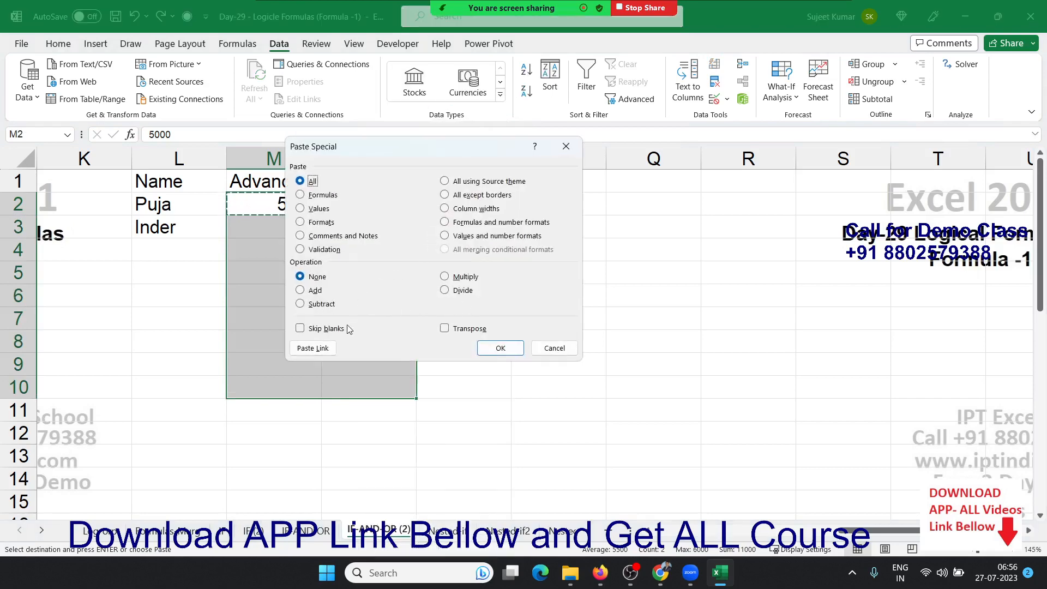
left_click(322, 249)
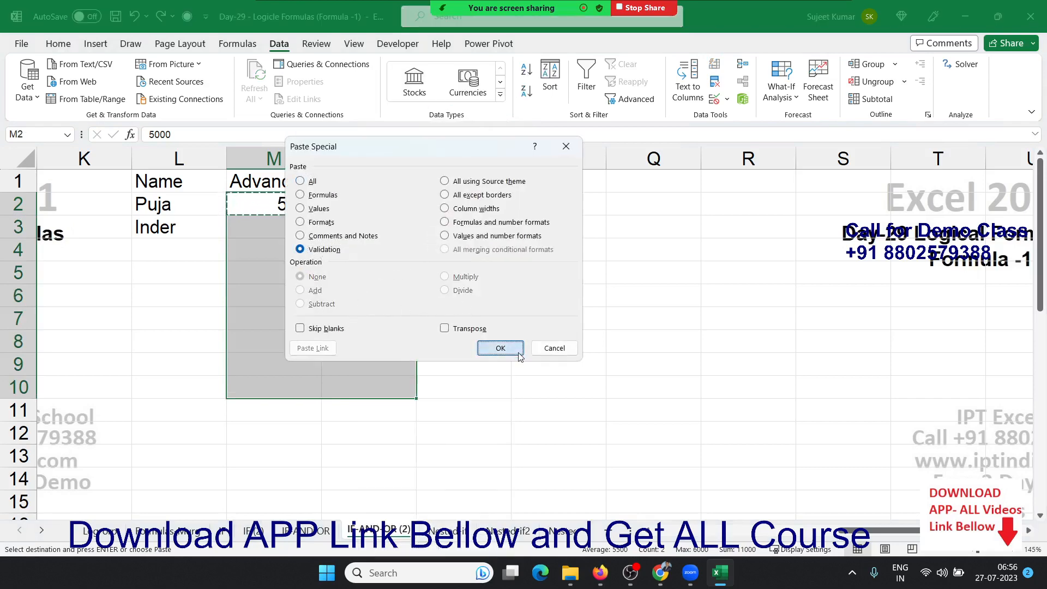
left_click(501, 348)
left_click(330, 278)
- Try to enter a loan of 5000 in N2 to test the pasted validation rule
left_click(343, 206)
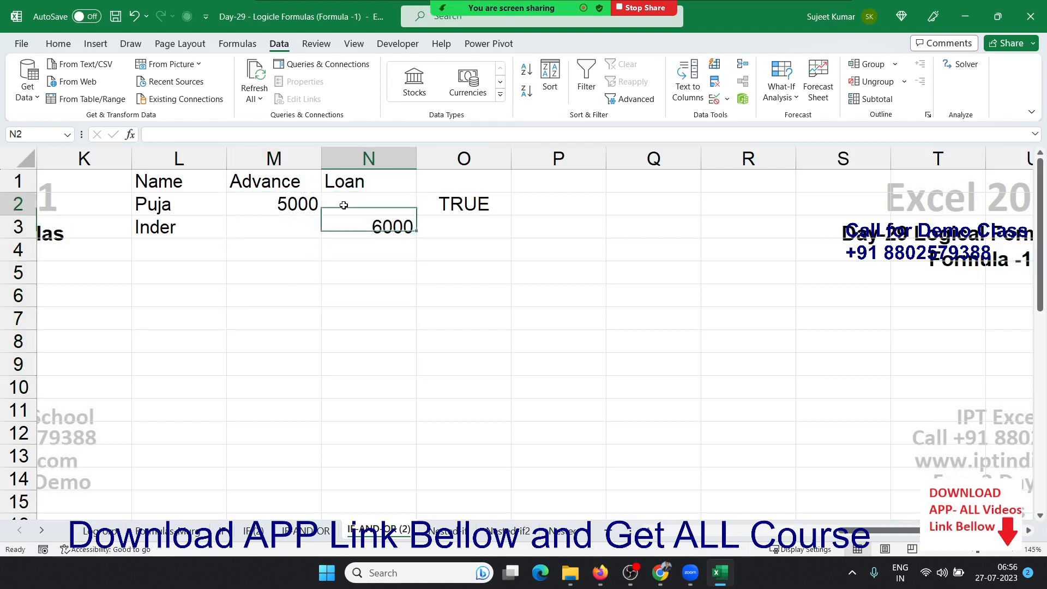
type("5000")
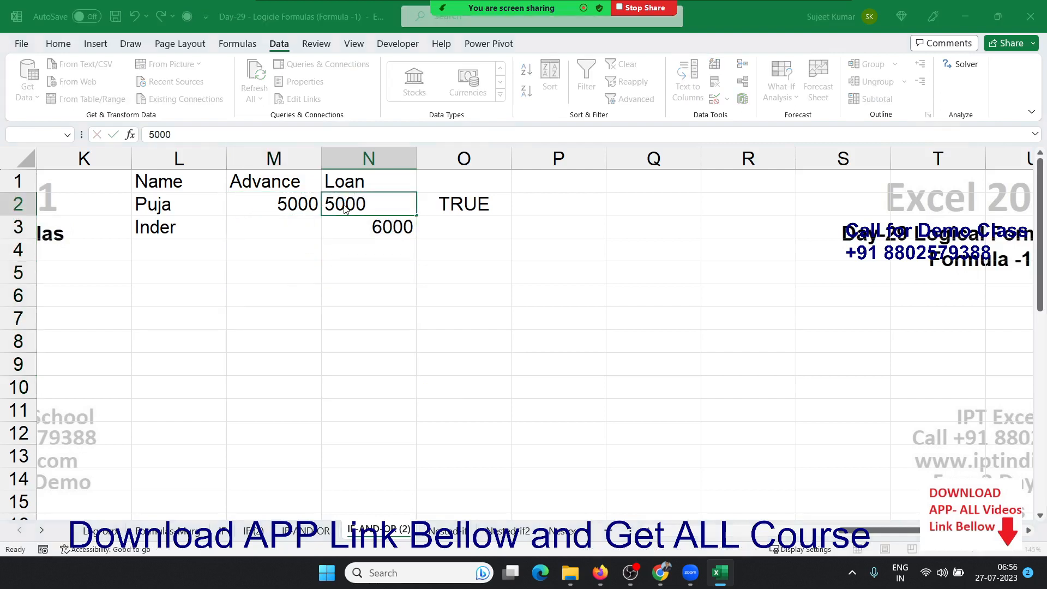
key("Return")
key("Escape")
- Enter an advance of 452 in M4 and select the loan cell beside it
key("Down")
key("Down")
key("Left")
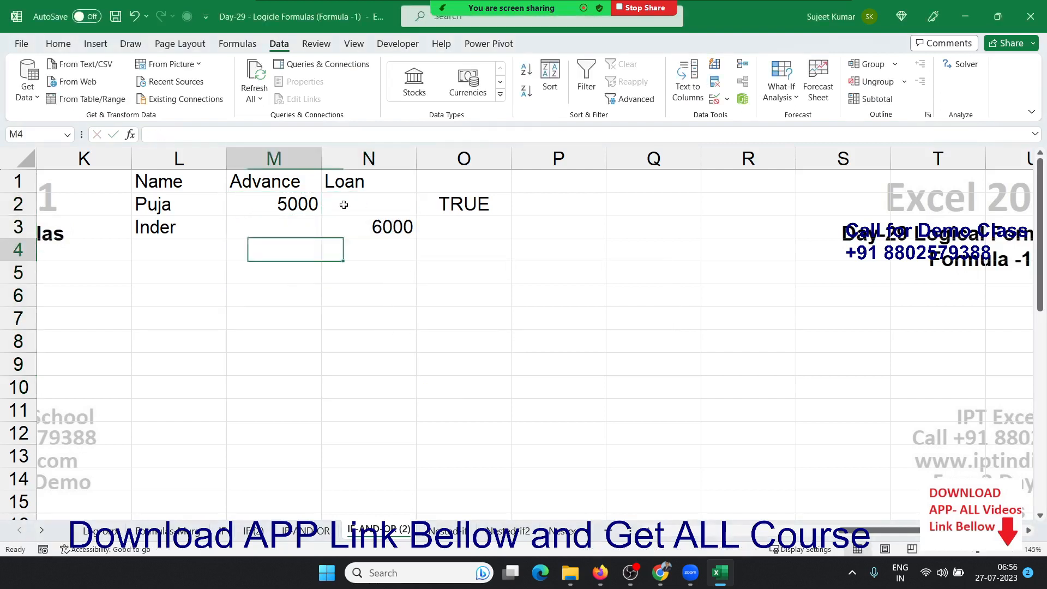
type("452")
key("Return")
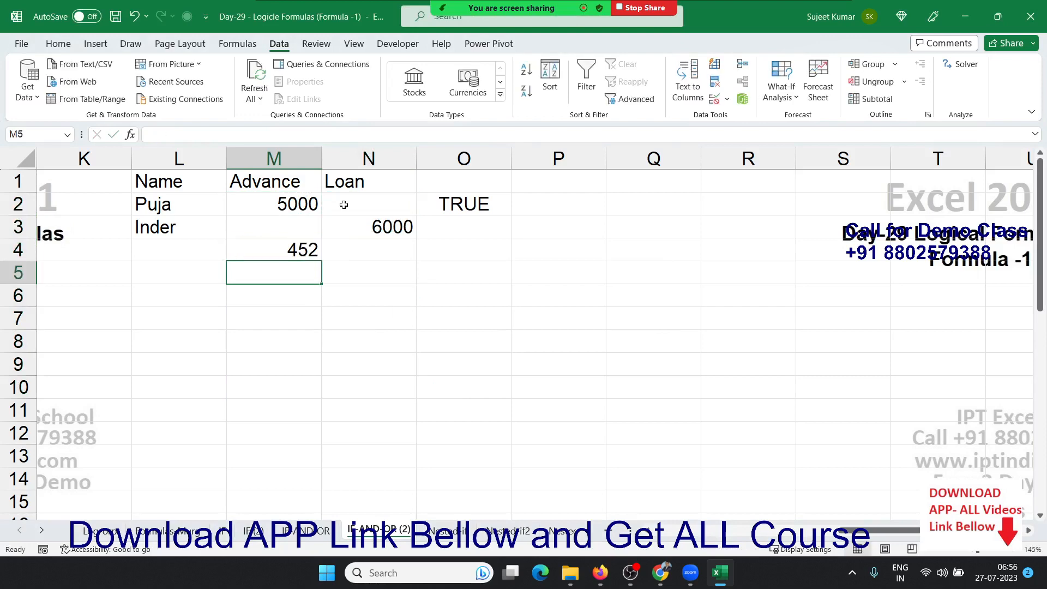
key("Up")
key("Right")
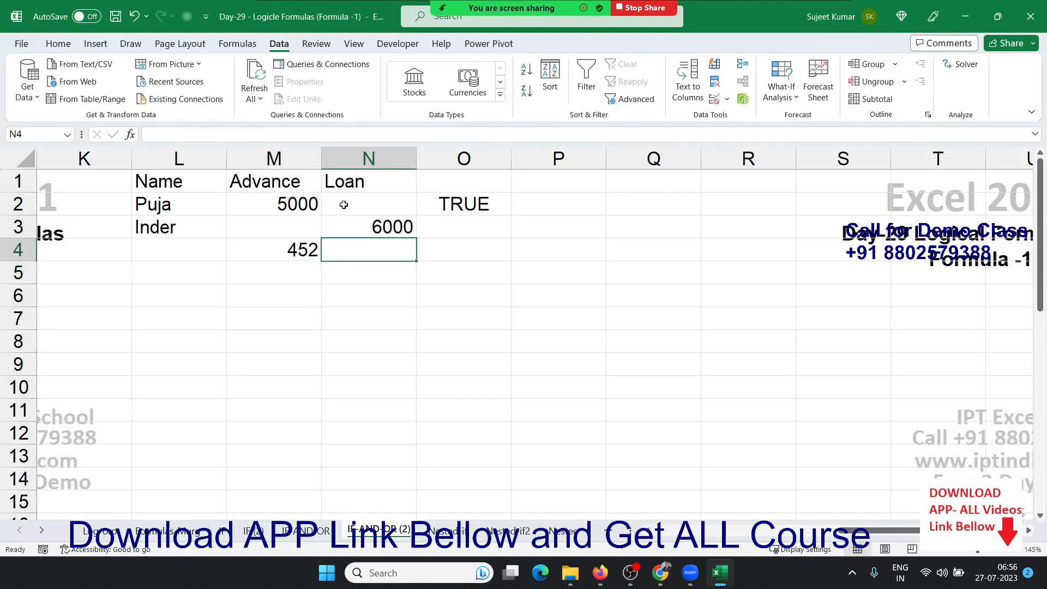
- Switch to the Nested if sheet and examine the nested IF formulas in the inc and Office columns
key("Left")
key("Home")
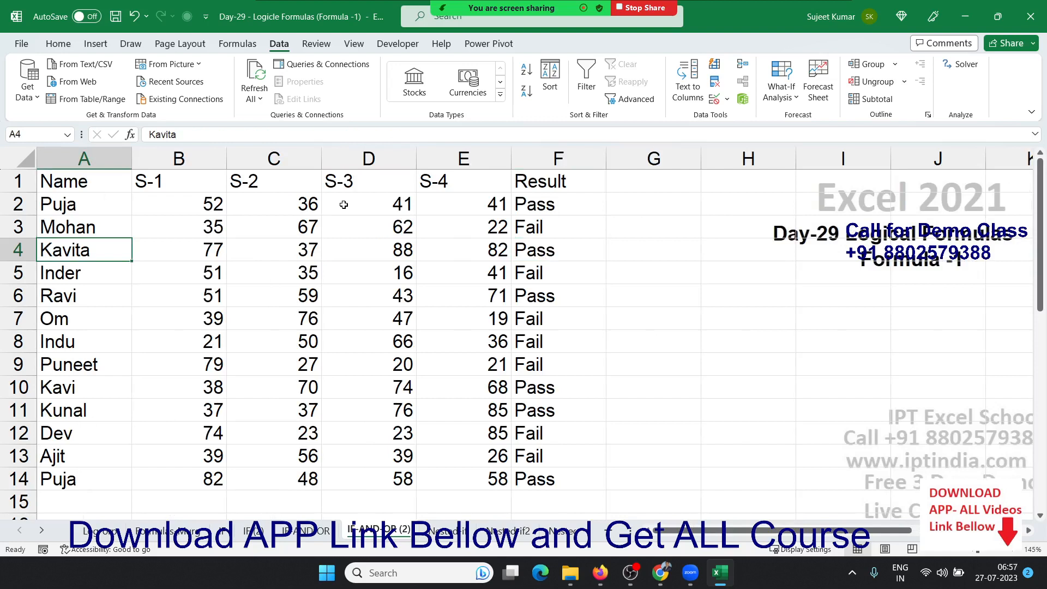
left_click(448, 531)
double_click(149, 201)
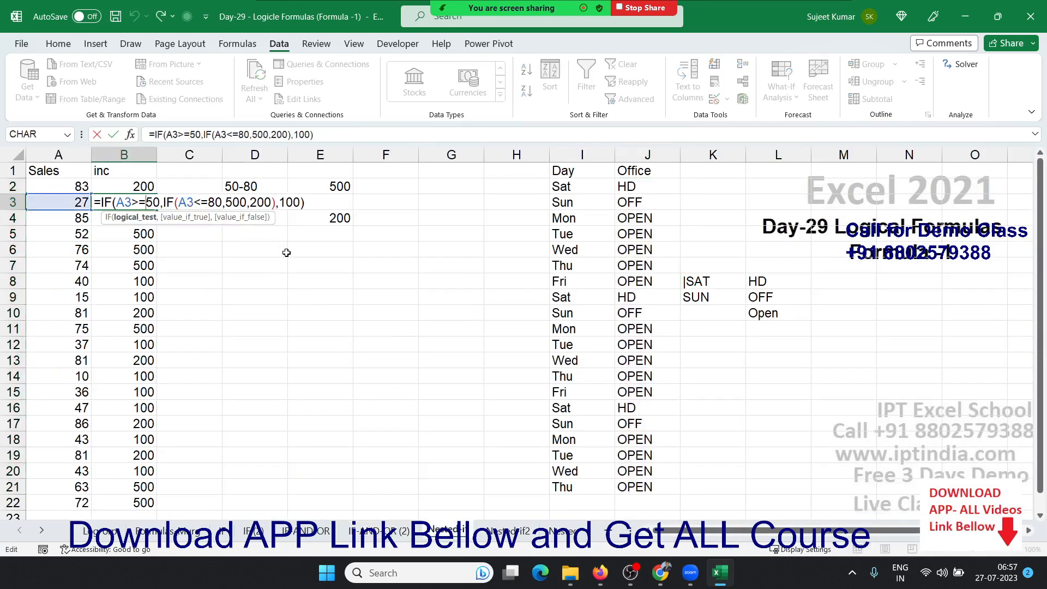
key("Escape")
double_click(630, 234)
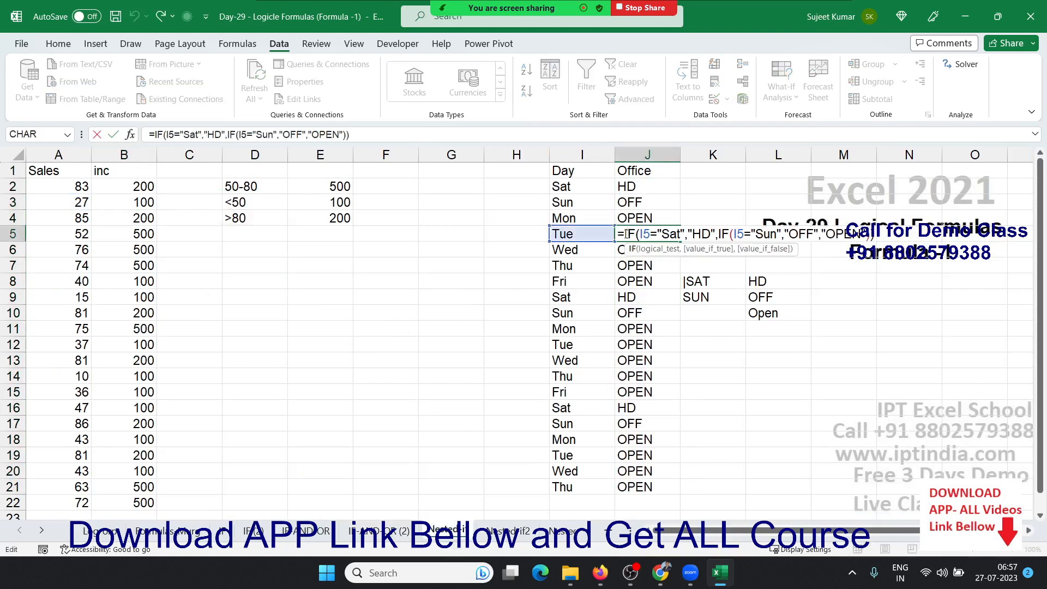
key("Escape")
left_click(332, 299)
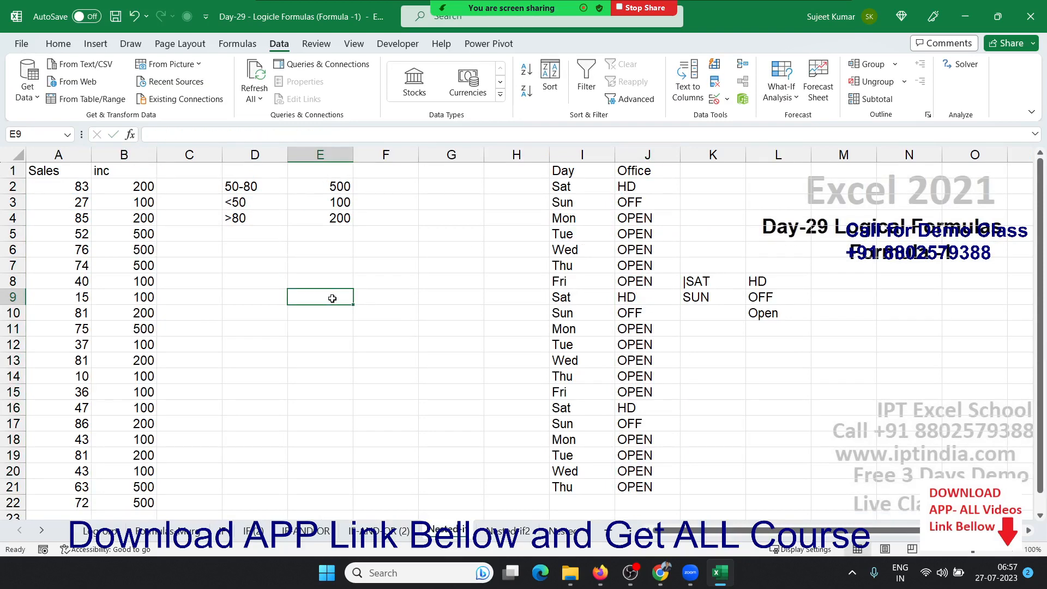